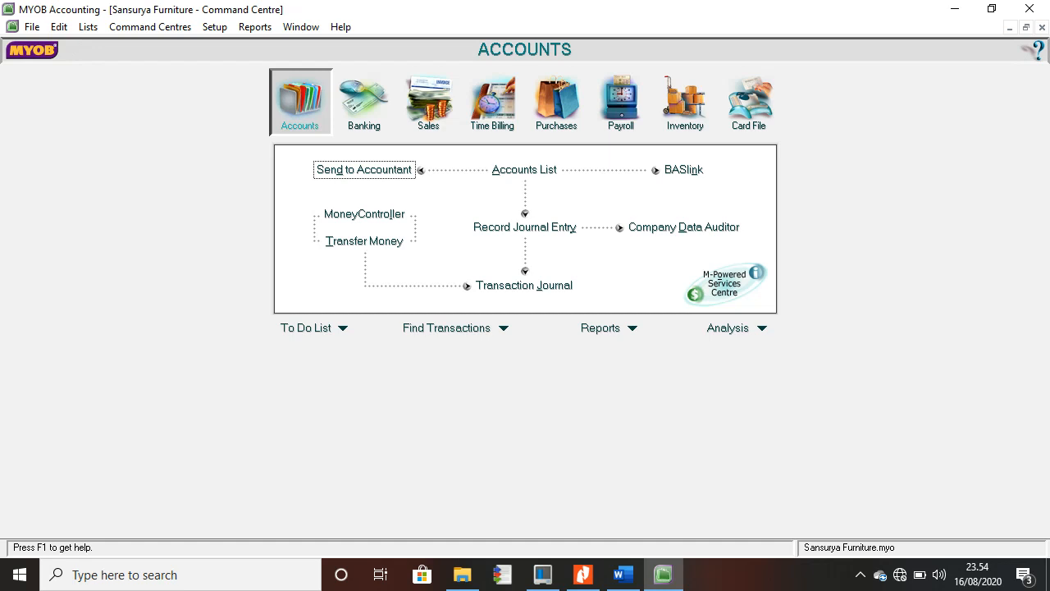
- Open the Accounts List in MYOB and switch to the Word case document, showing its Account List table
click(524, 170)
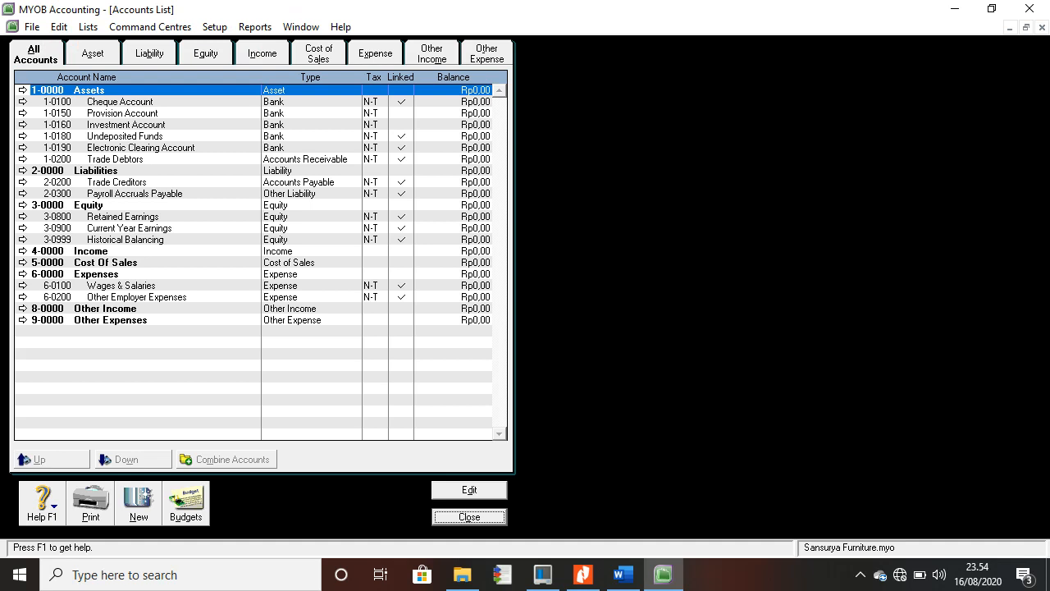
click(622, 574)
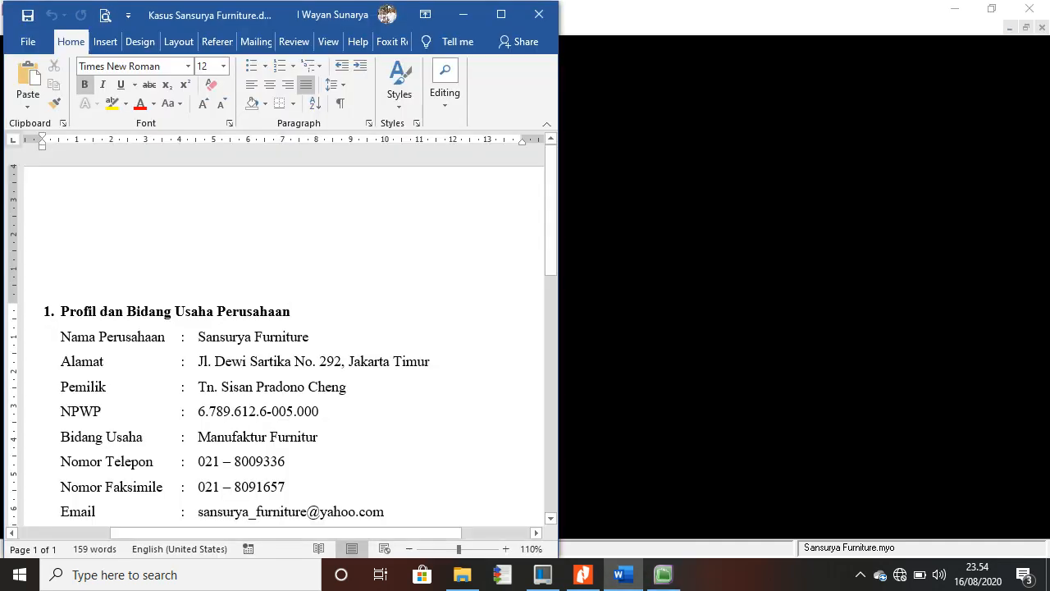
scroll(279, 336, down, 5)
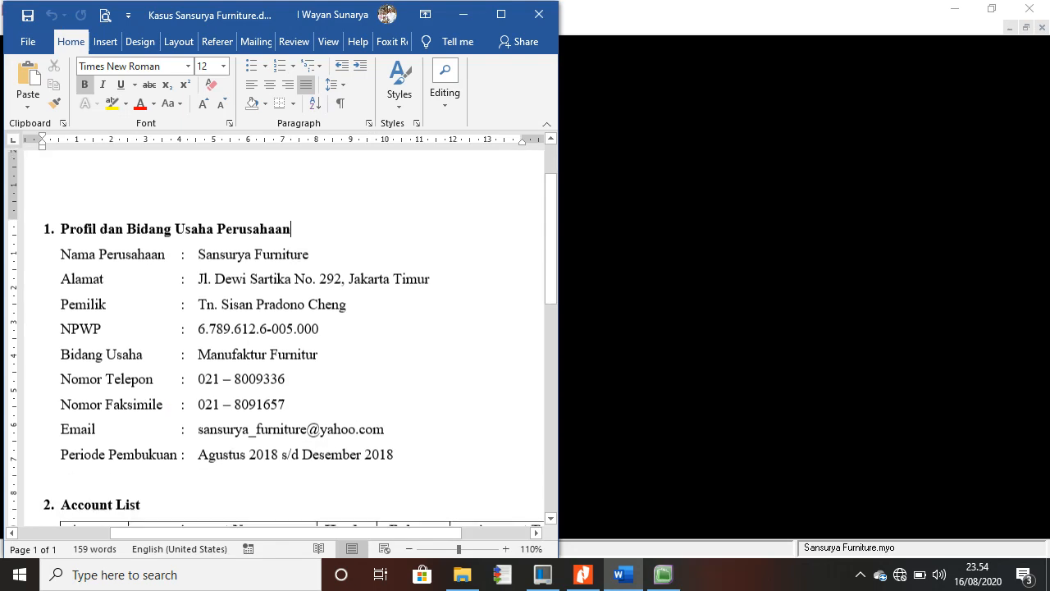
scroll(295, 337, down, 1)
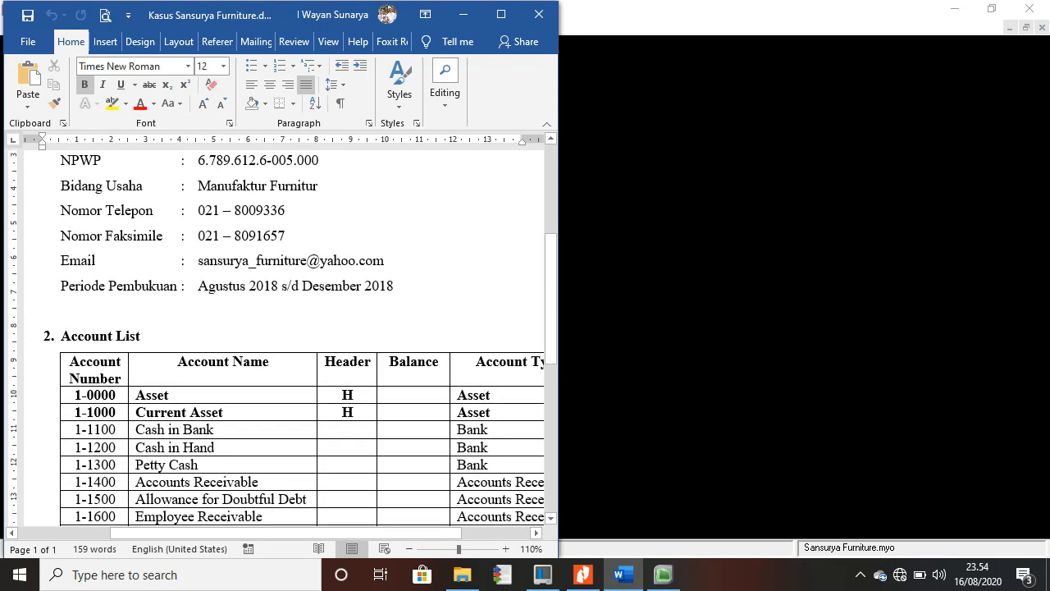
- Arrange the Word document and the MYOB Accounts List side by side, with the Word zoom at 90%
drag(559, 418, 615, 418)
key(alt+Tab)
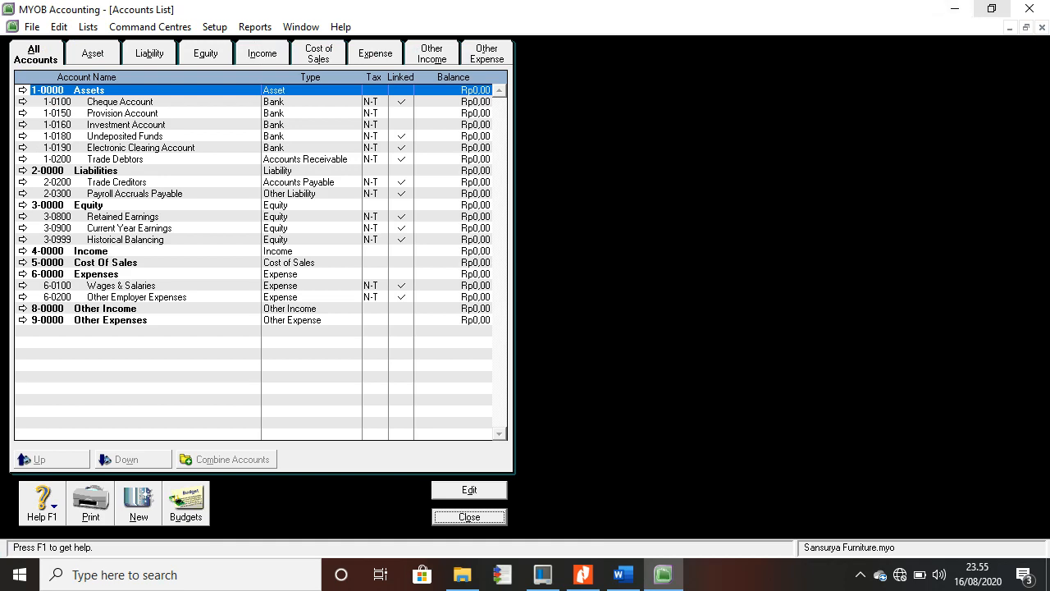
click(991, 9)
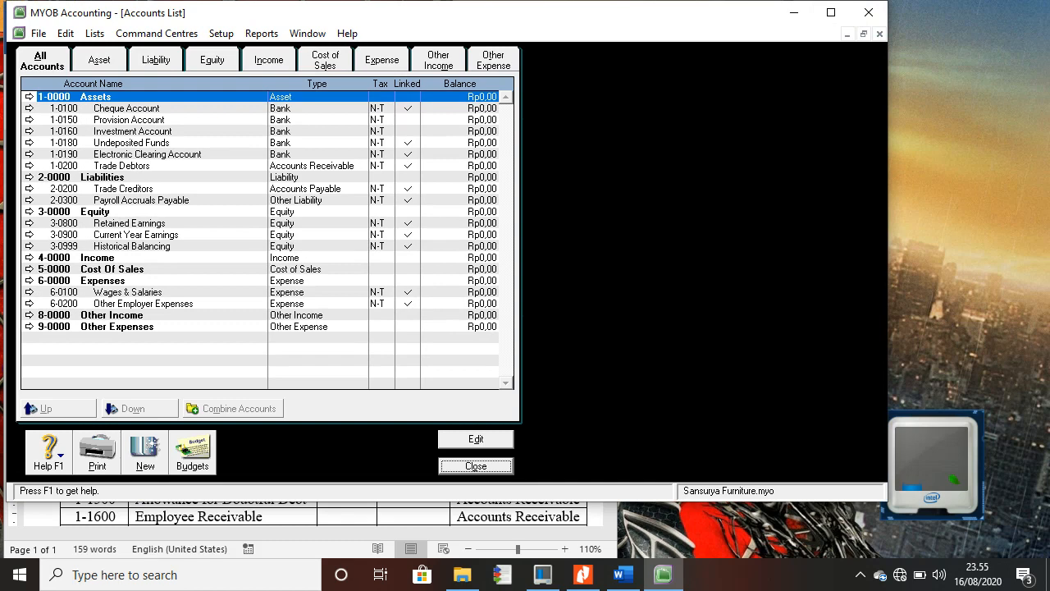
drag(660, 499, 667, 560)
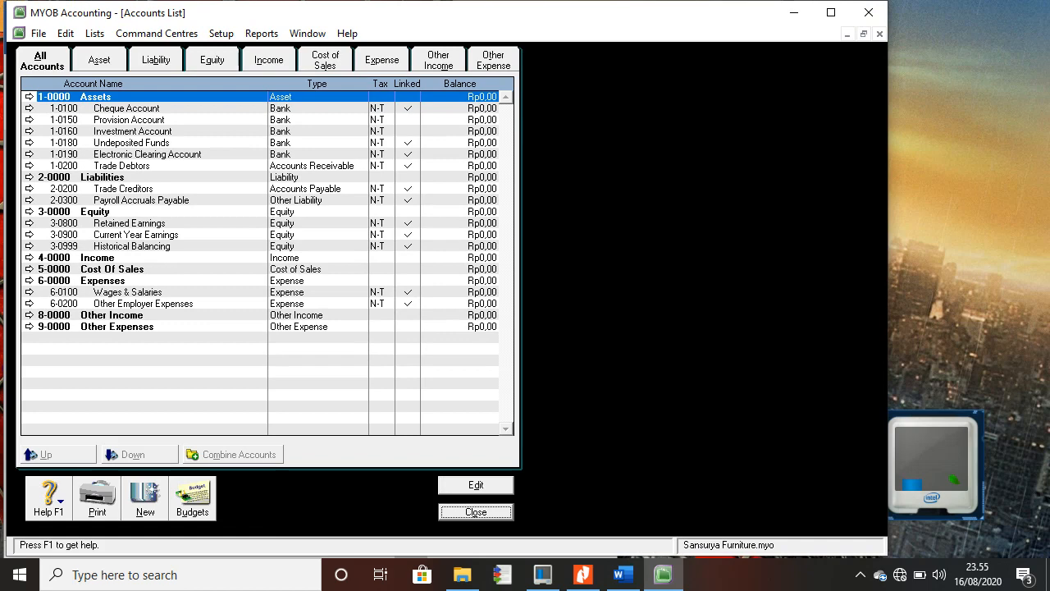
drag(5, 301, 618, 333)
ctrl+scroll(320, 337, down, 2)
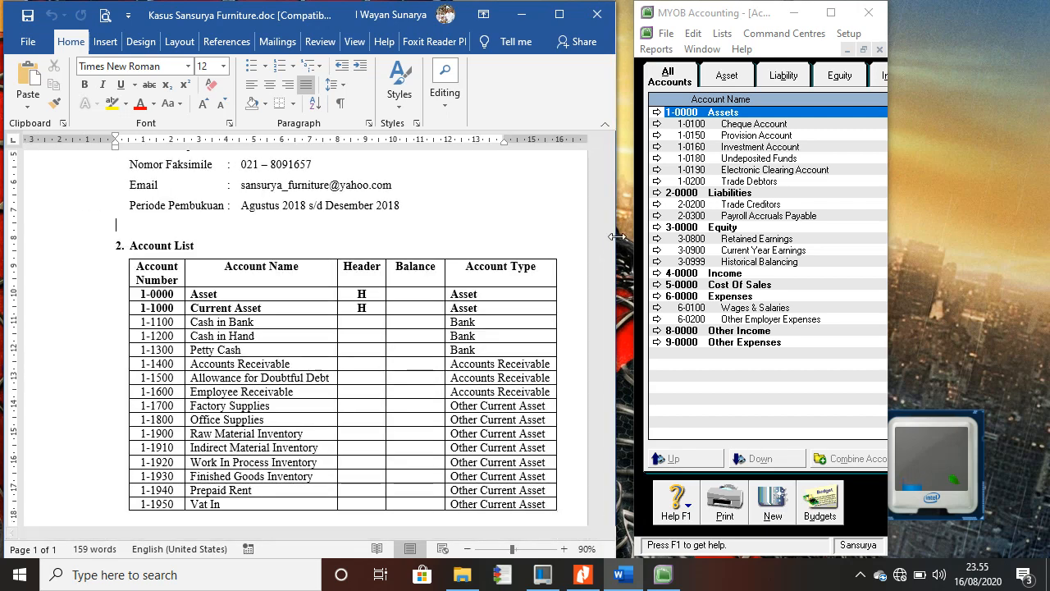
drag(617, 237, 539, 248)
drag(719, 16, 625, 16)
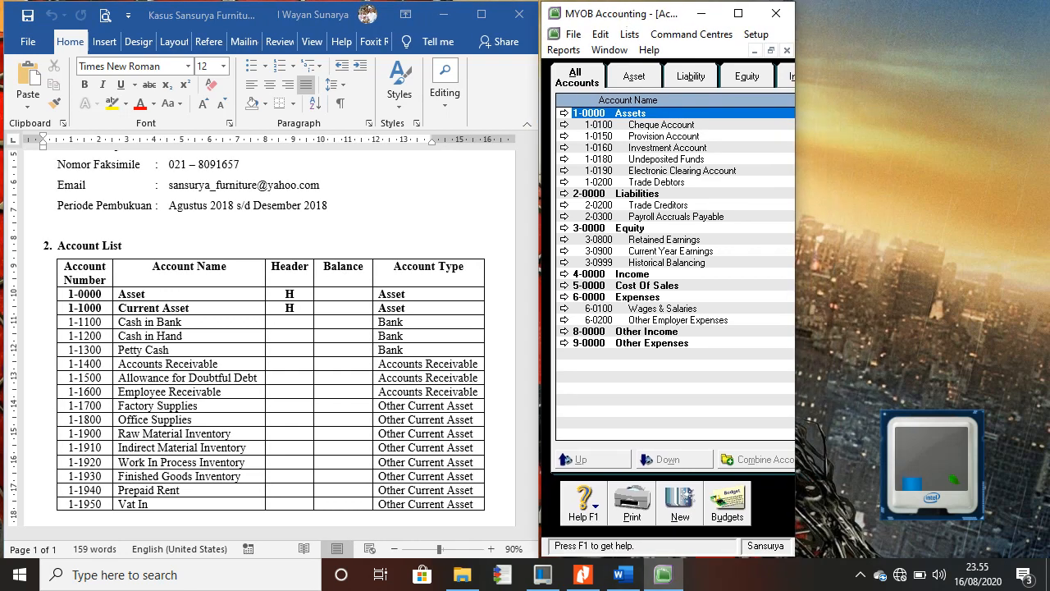
drag(795, 234, 1044, 267)
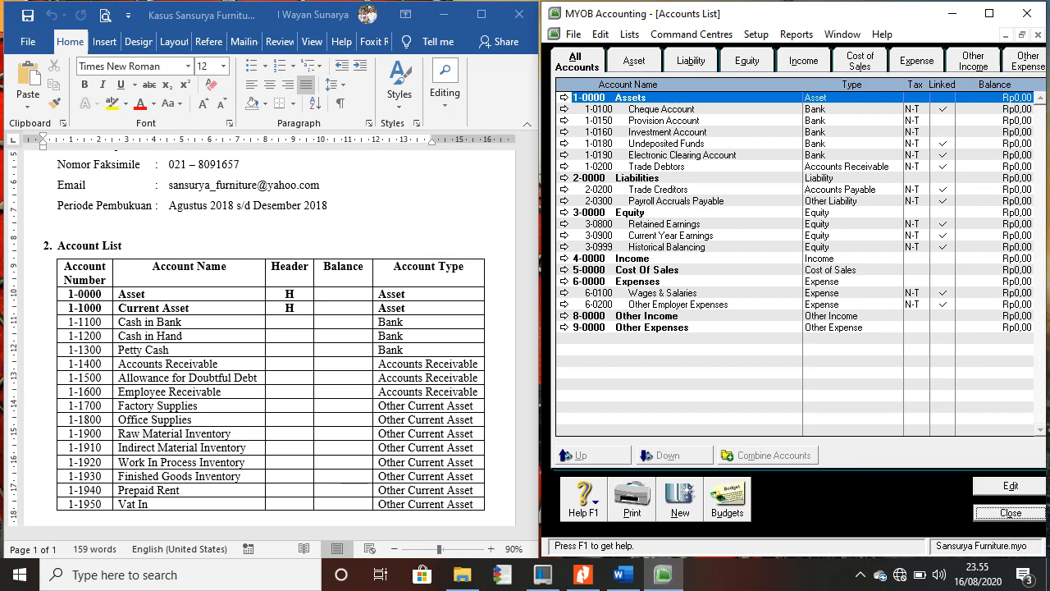
- Create an asset header account numbered 1-1000 and named Current Asset
click(633, 61)
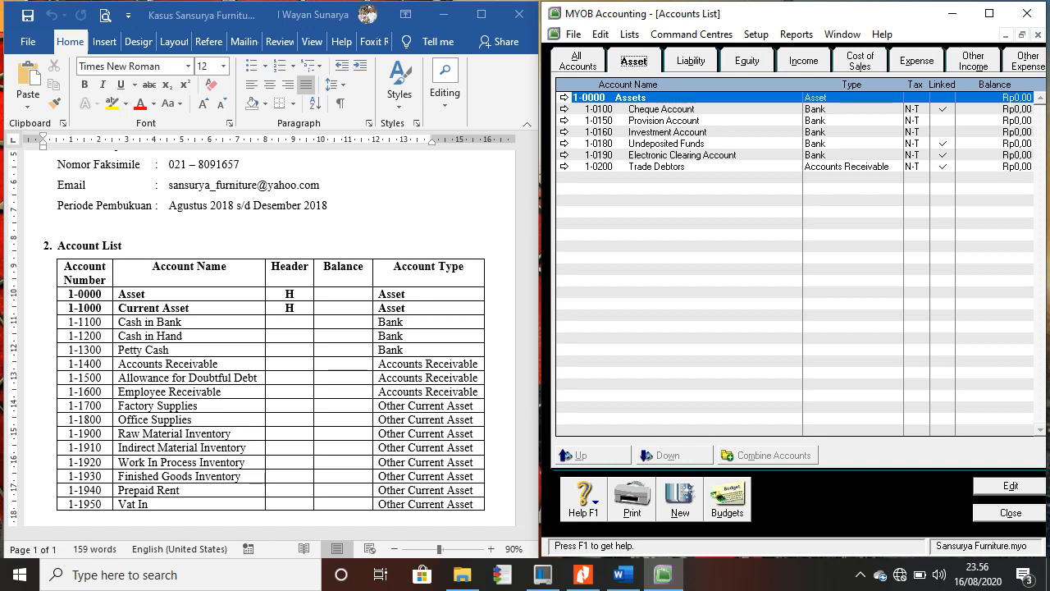
click(680, 500)
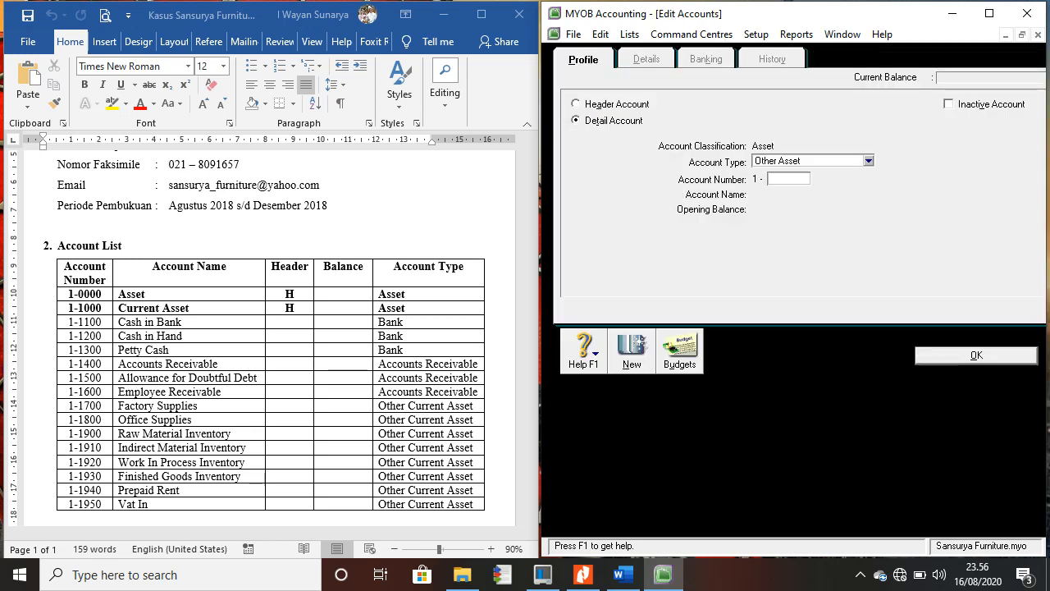
click(576, 104)
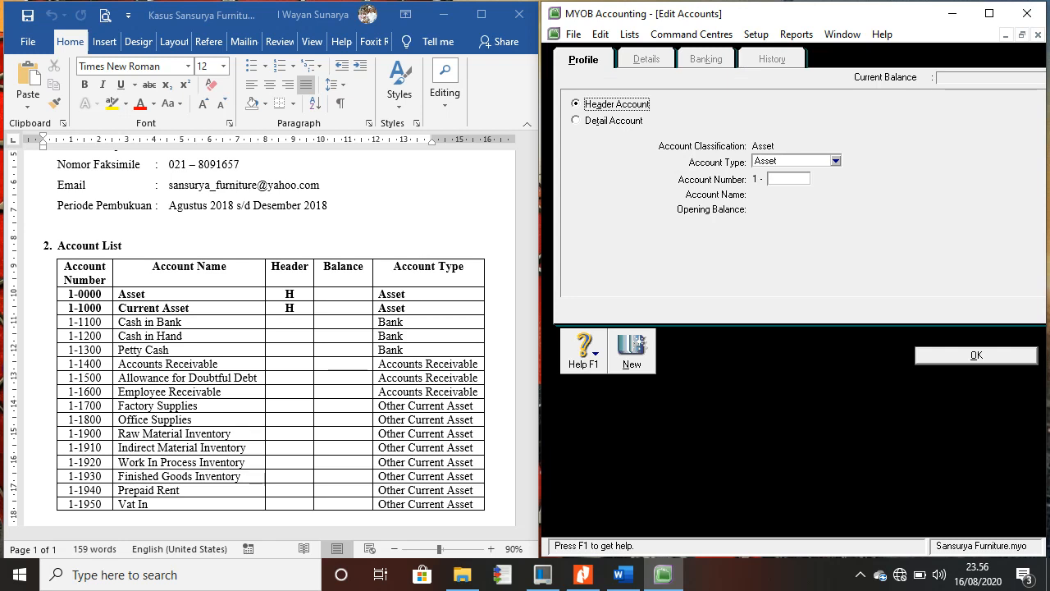
click(789, 178)
text(1000)
key(Tab)
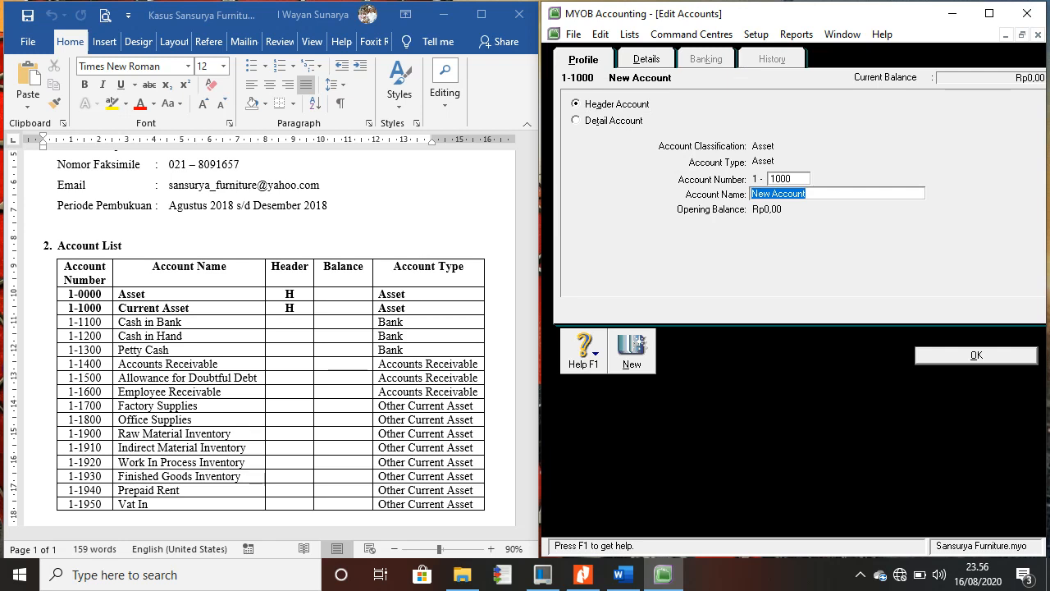
text(Current Asset)
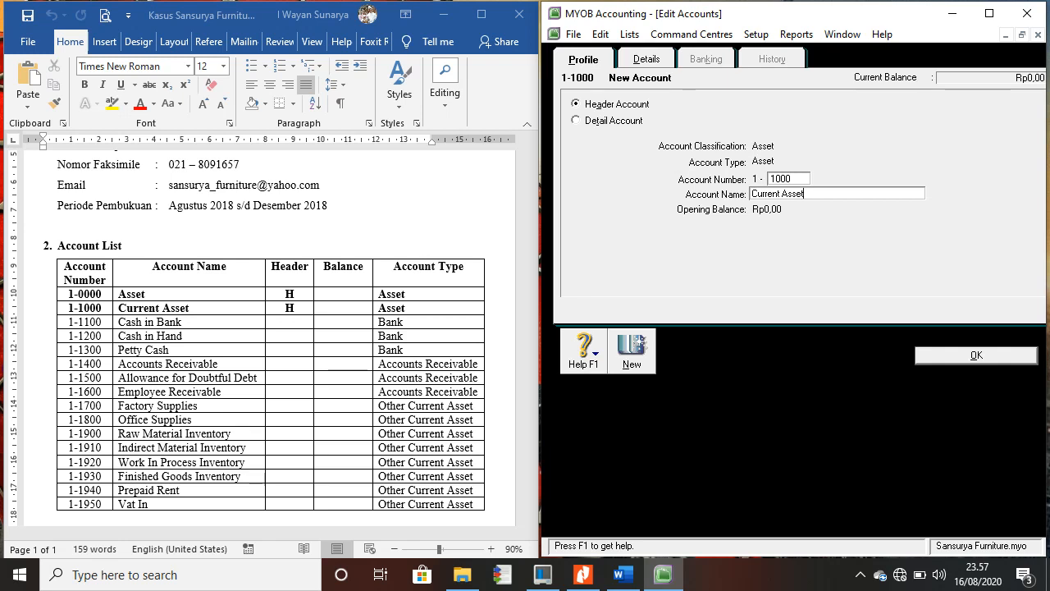
key(Return)
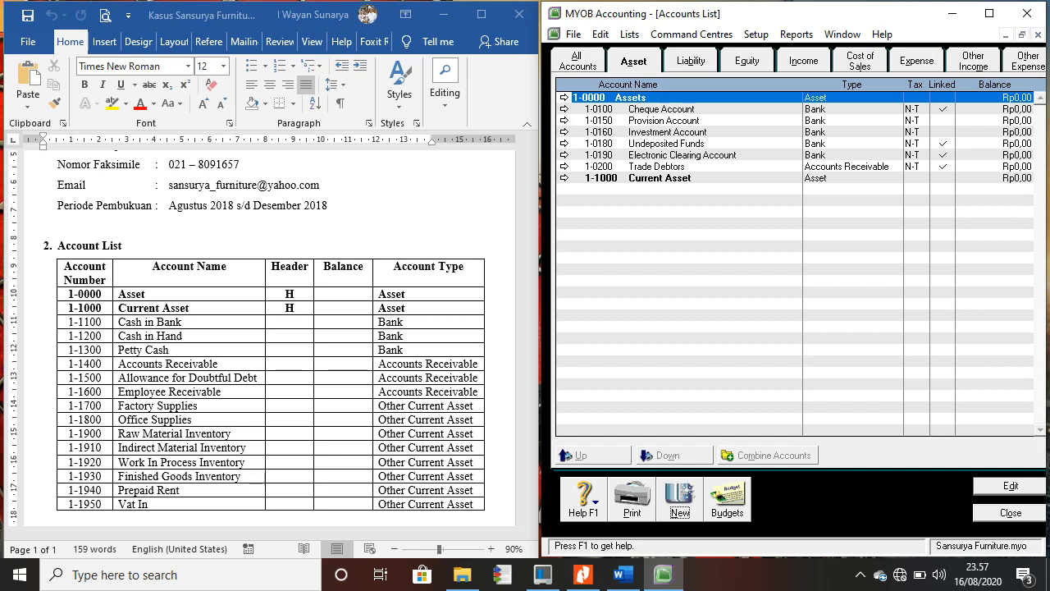
- Shade the Asset and Current Asset rows of the Word account table yellow
click(50, 252)
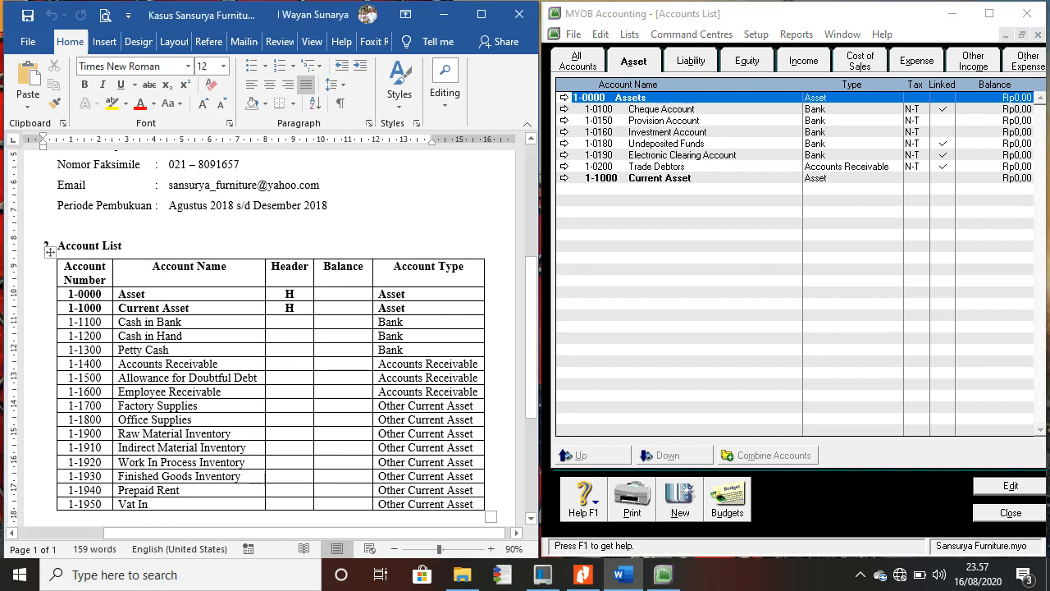
drag(75, 294, 410, 308)
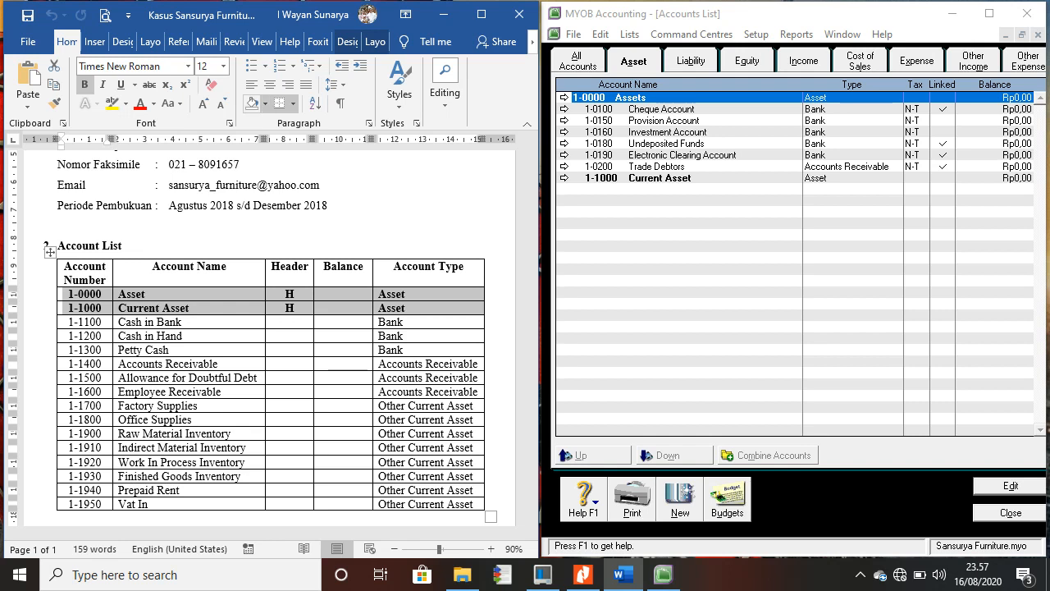
click(265, 103)
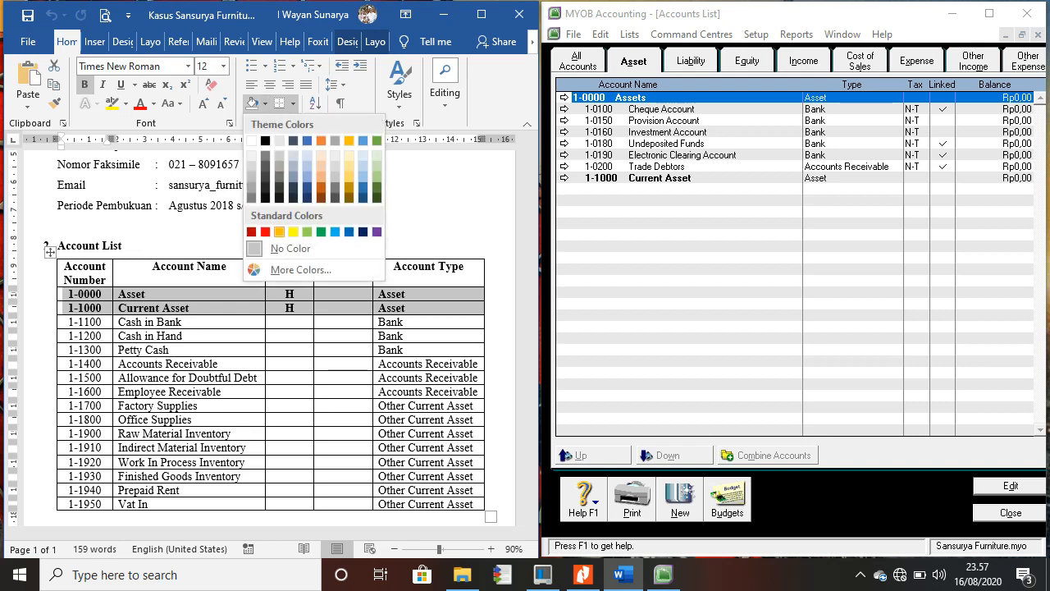
click(279, 231)
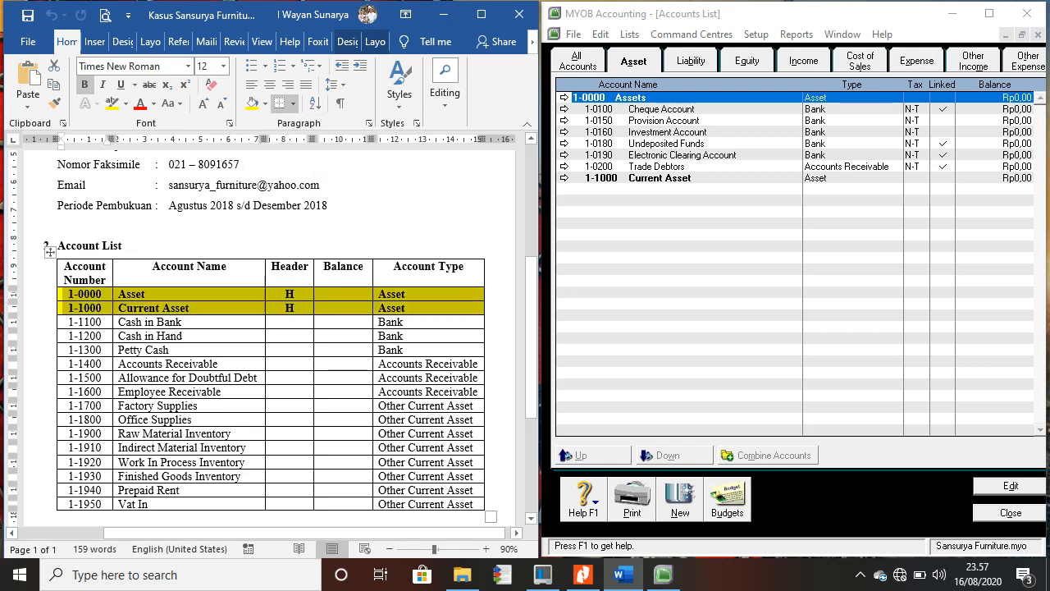
click(182, 336)
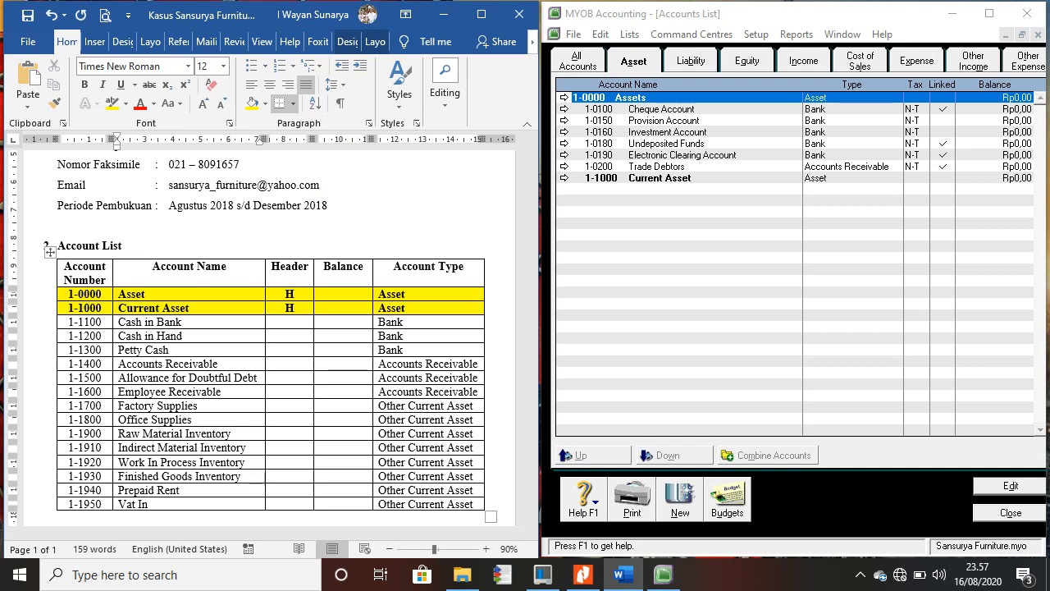
- Create a detail asset account of type Bank in MYOB, numbered 1-1100 and named Cash in Bank
click(680, 497)
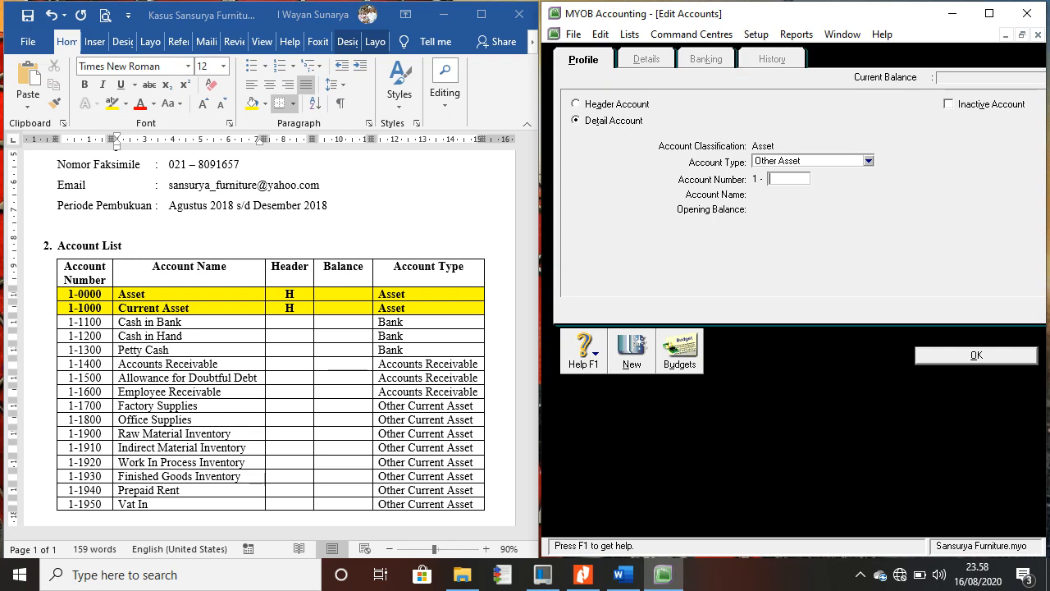
key(shift+Tab)
key(alt+Down)
key(Return)
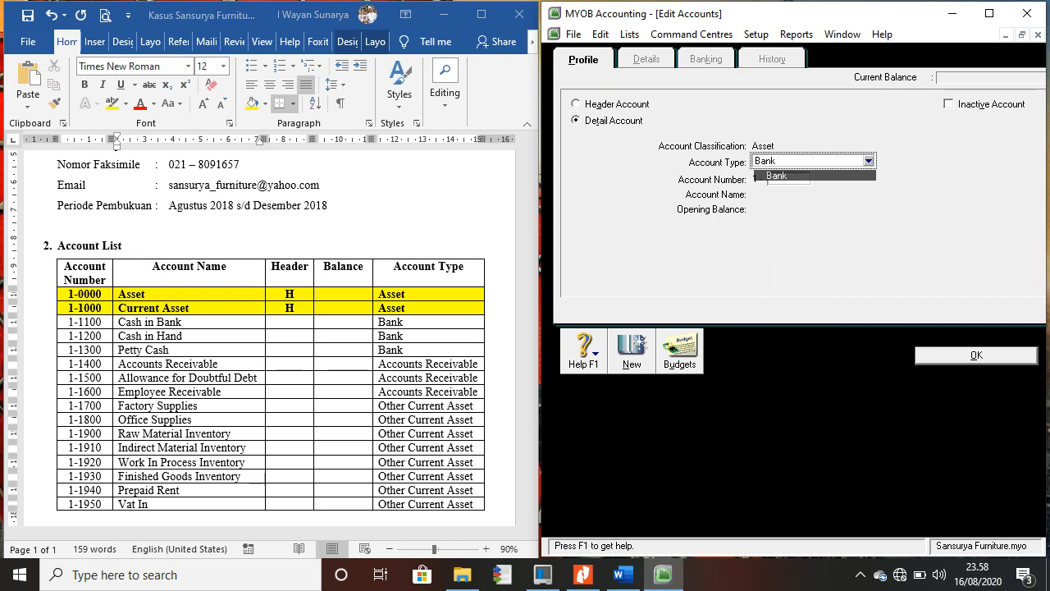
click(771, 178)
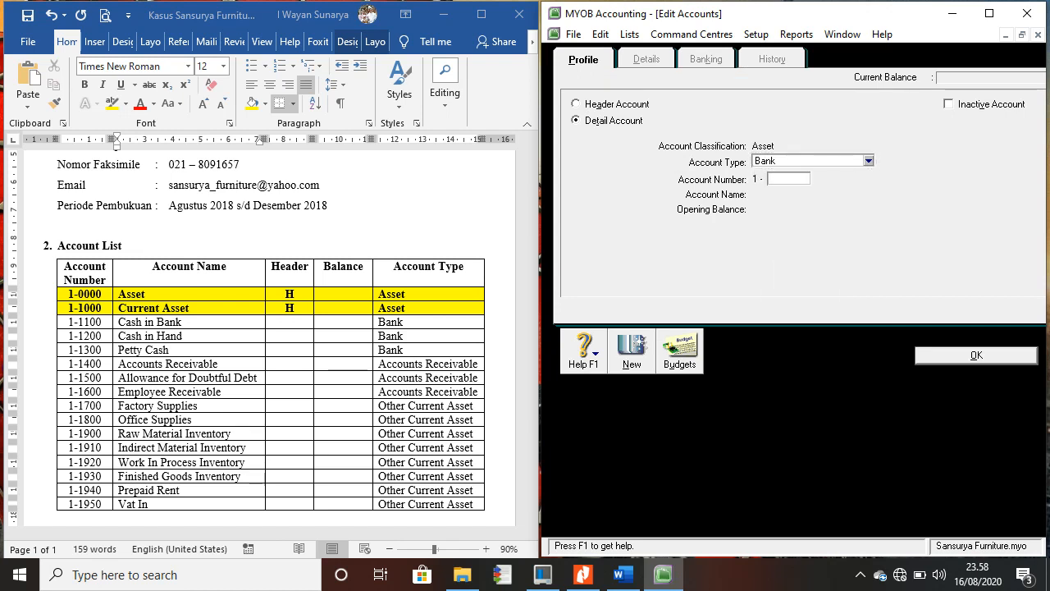
text(1100)
key(Tab)
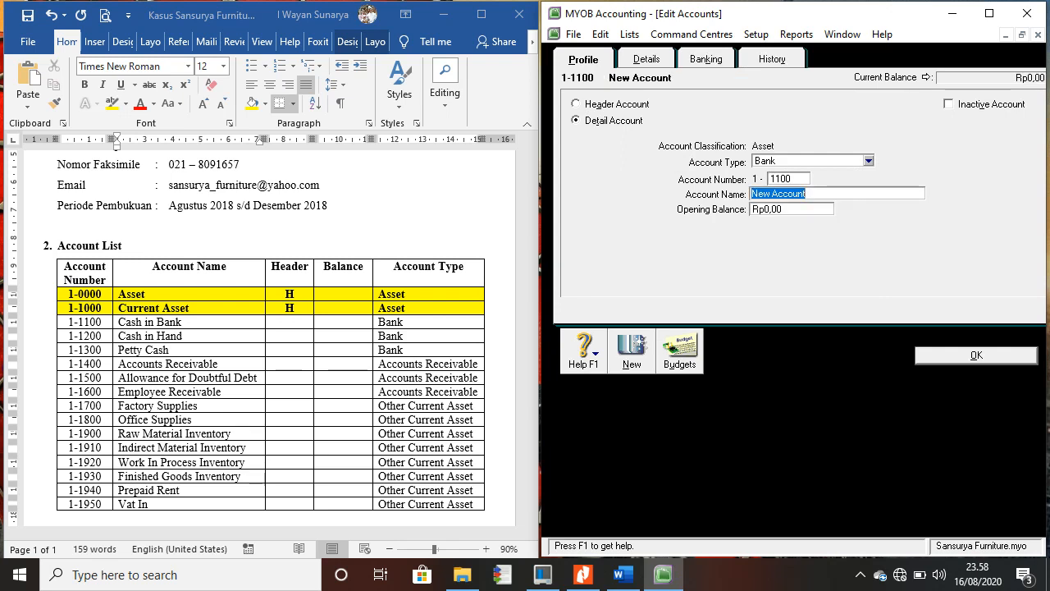
text(Cash)
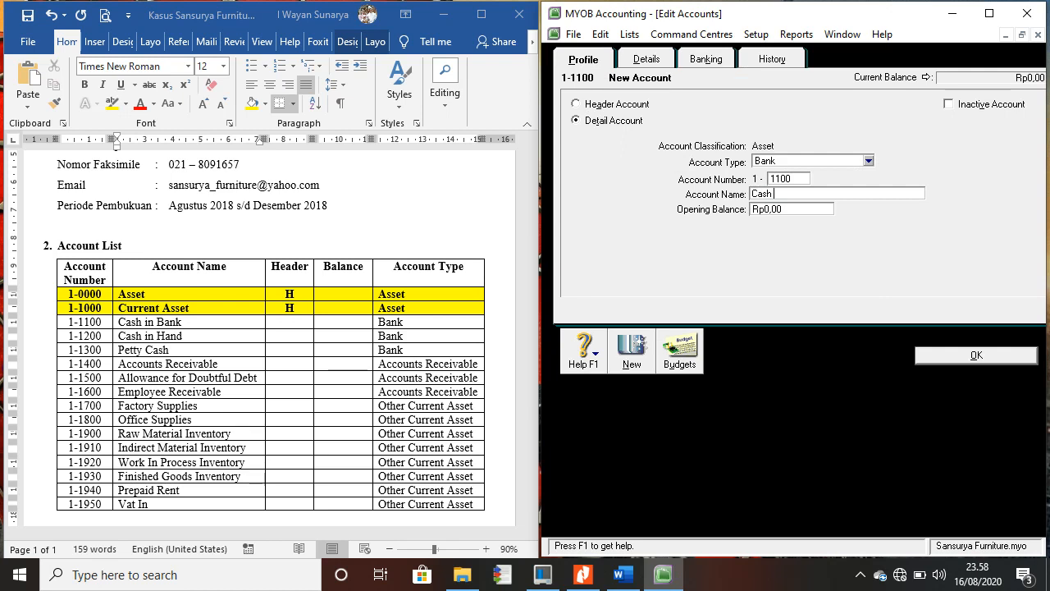
text( in Bank)
click(976, 356)
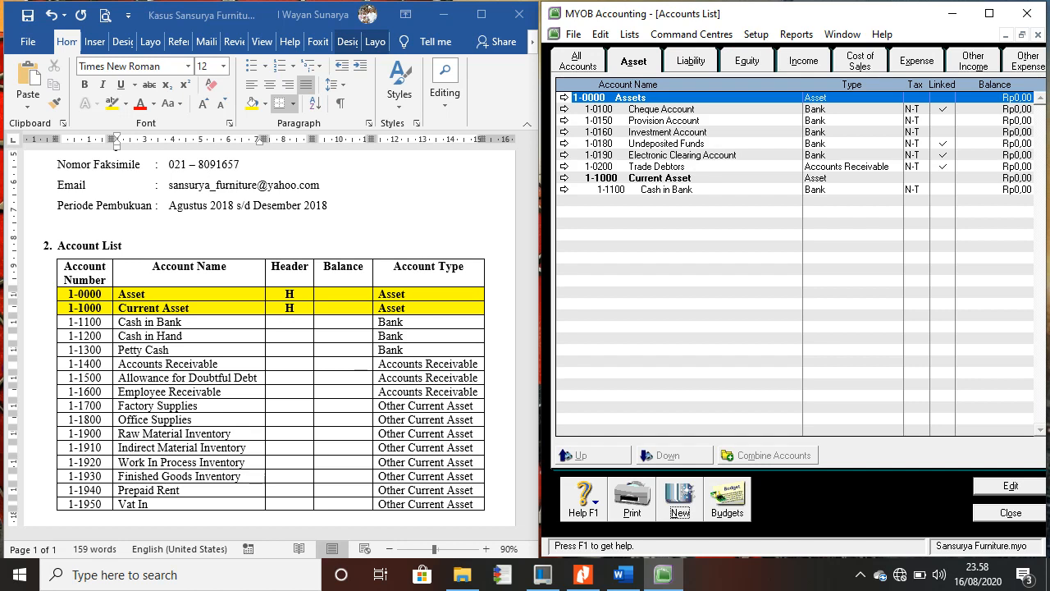
- Shade the Cash in Bank row of the Word account table yellow
click(48, 246)
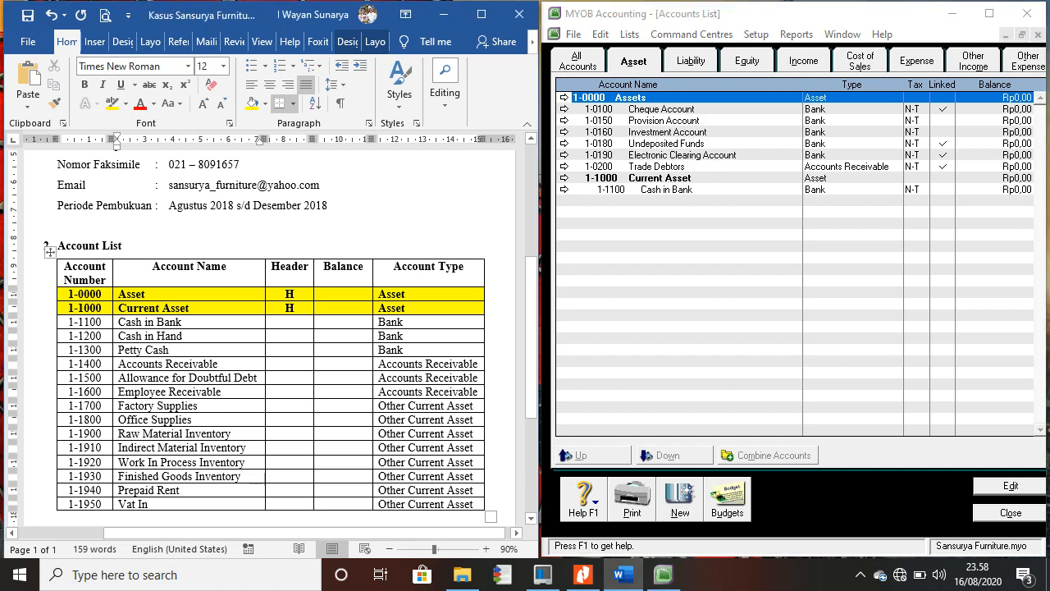
drag(73, 322, 480, 321)
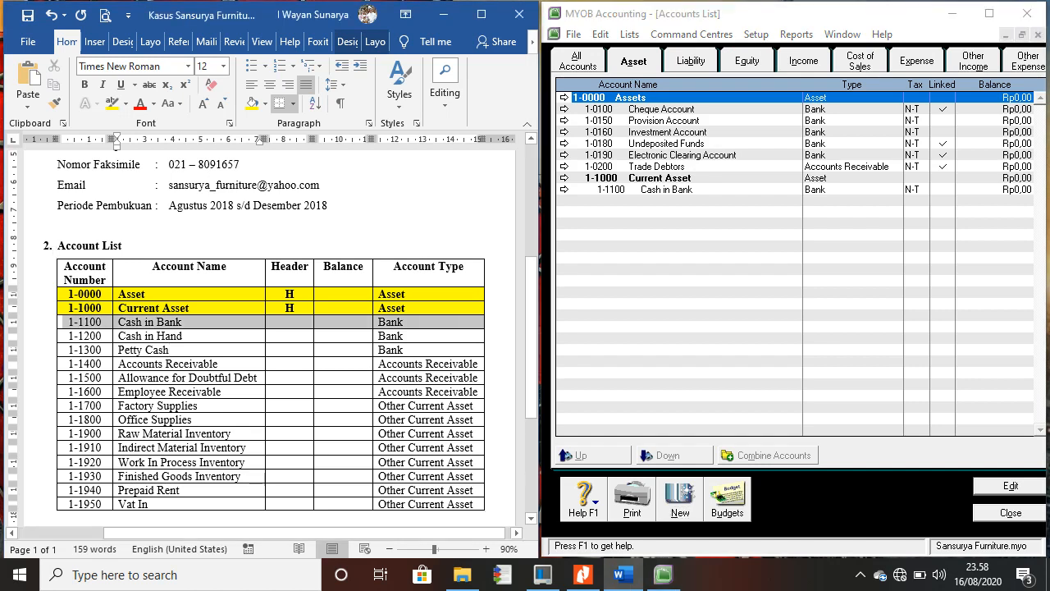
click(252, 103)
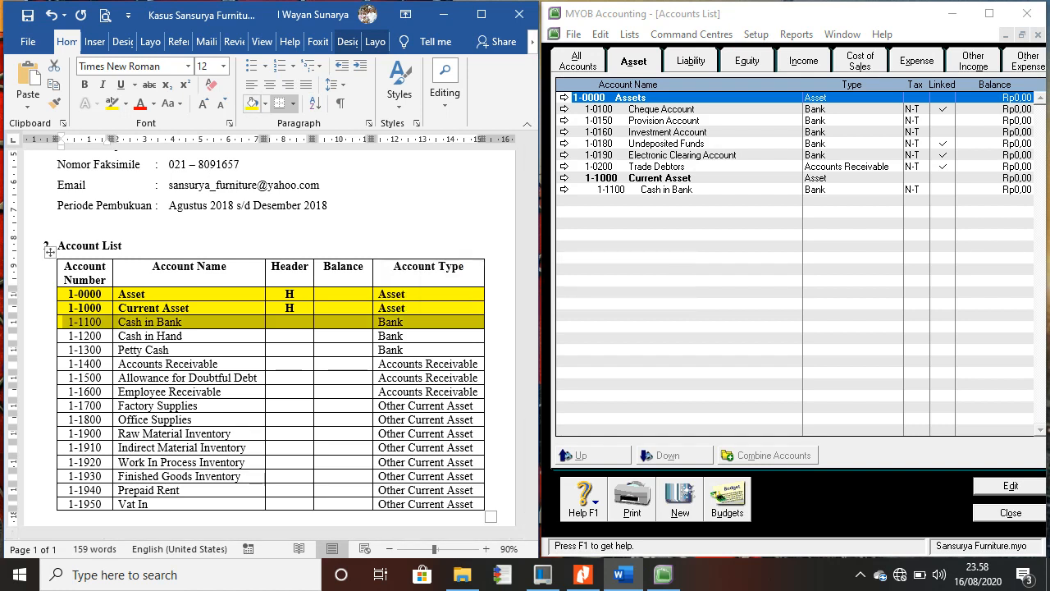
click(188, 336)
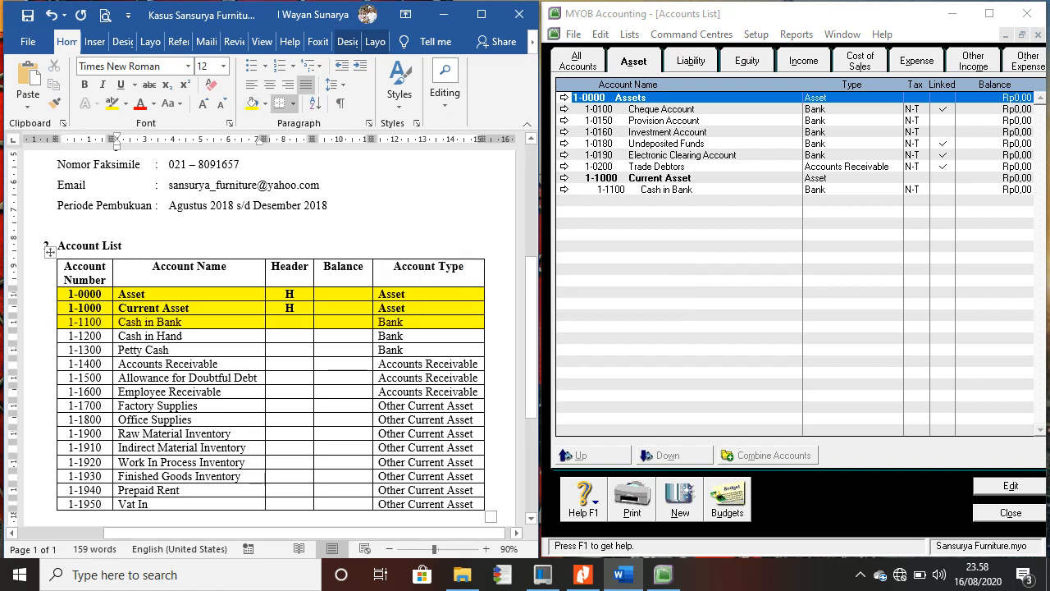
click(169, 349)
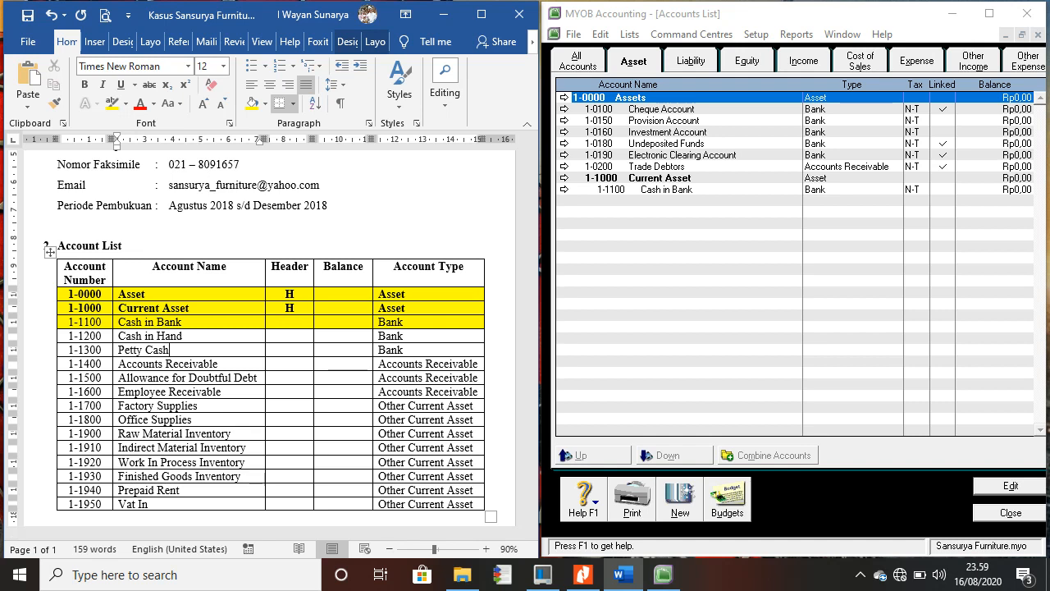
- In MYOB, change the Cheque Account to number 1-1200 and rename it Cash in Hand
key(alt+Tab)
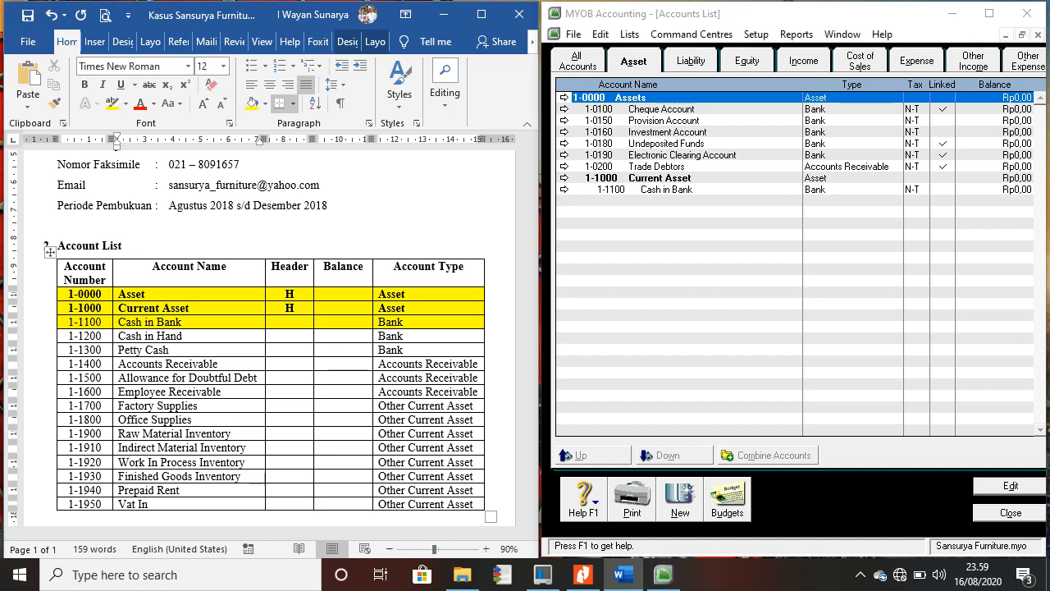
key(Down)
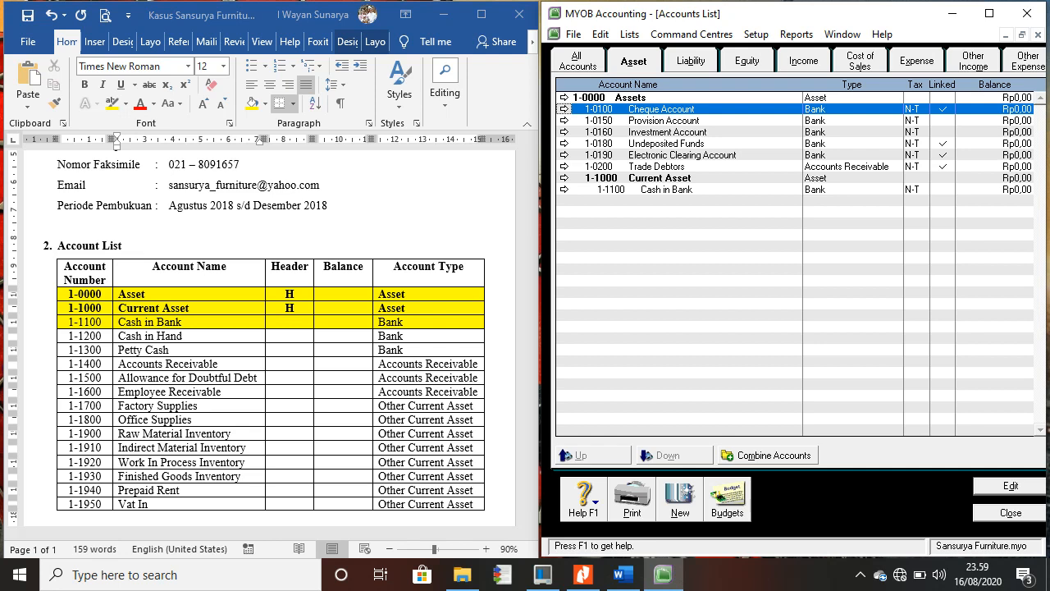
click(563, 108)
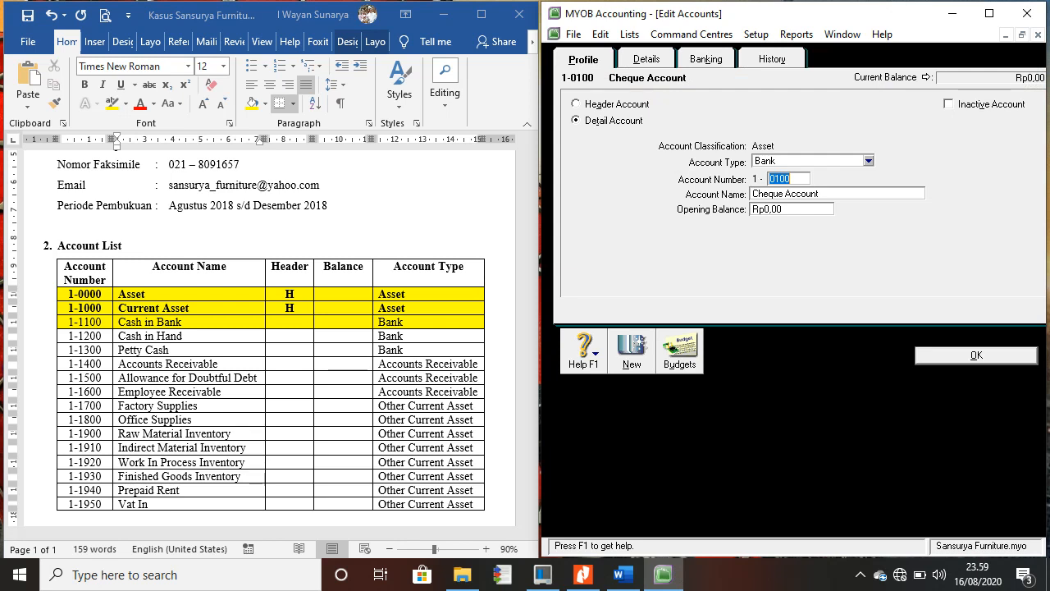
text(1200)
key(Tab)
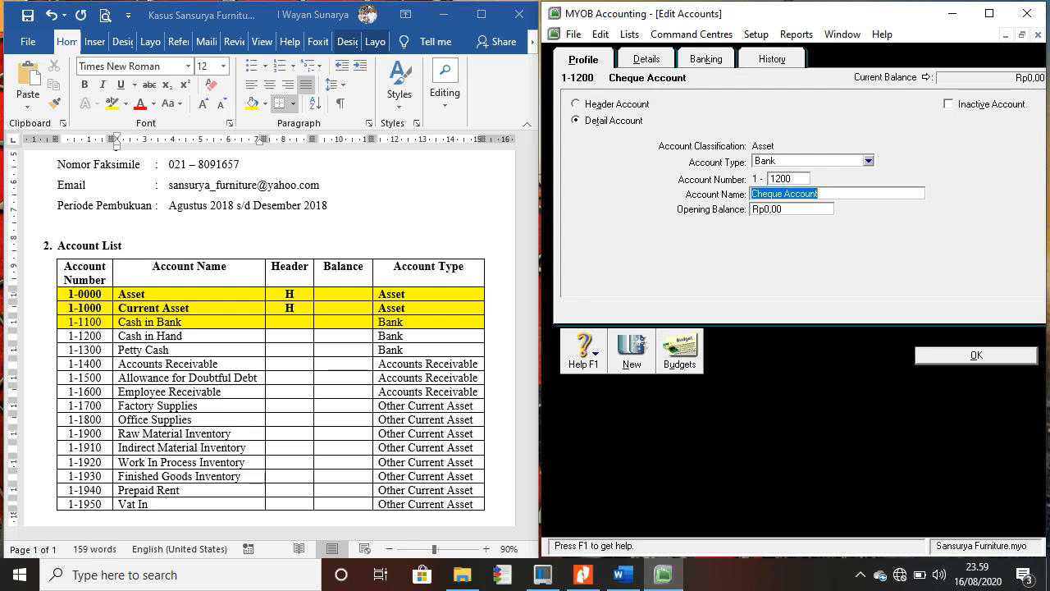
text(Cash in)
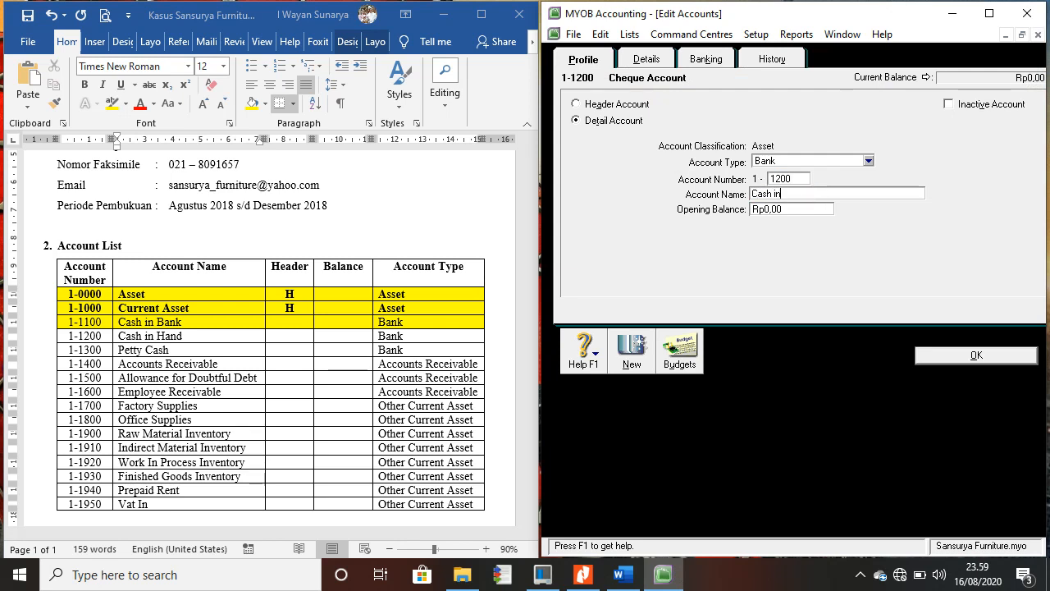
text( Hand)
key(Tab)
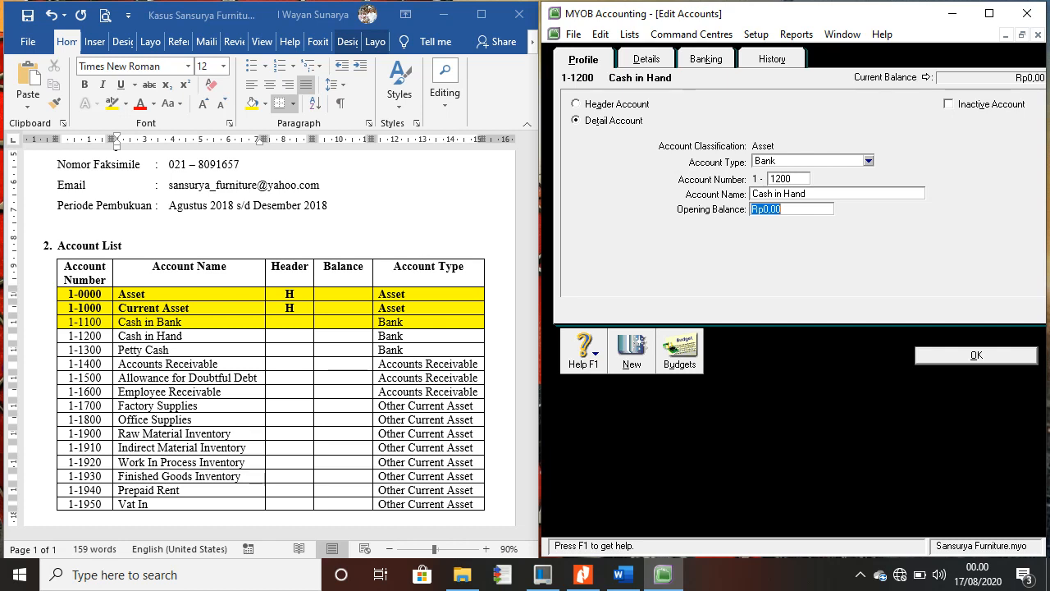
key(Tab)
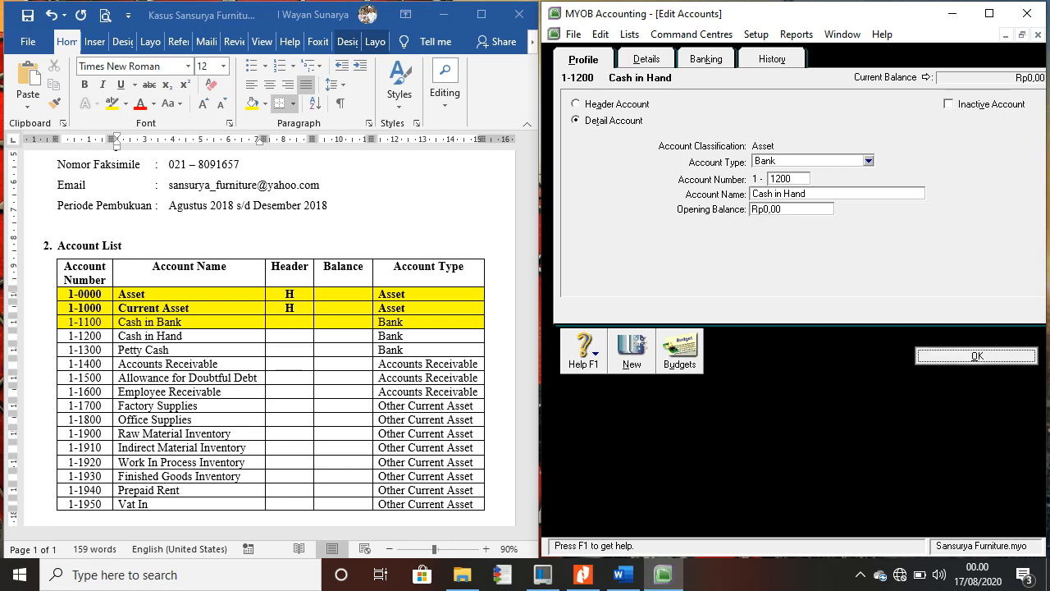
key(Return)
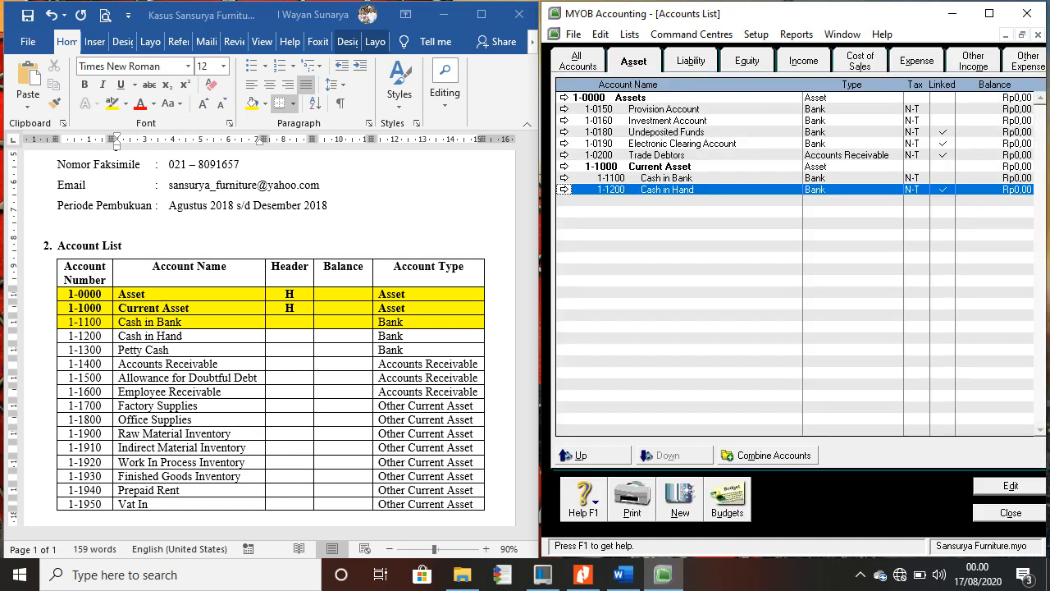
- Shade the Cash in Hand row of the Word account table yellow
key(alt+Tab)
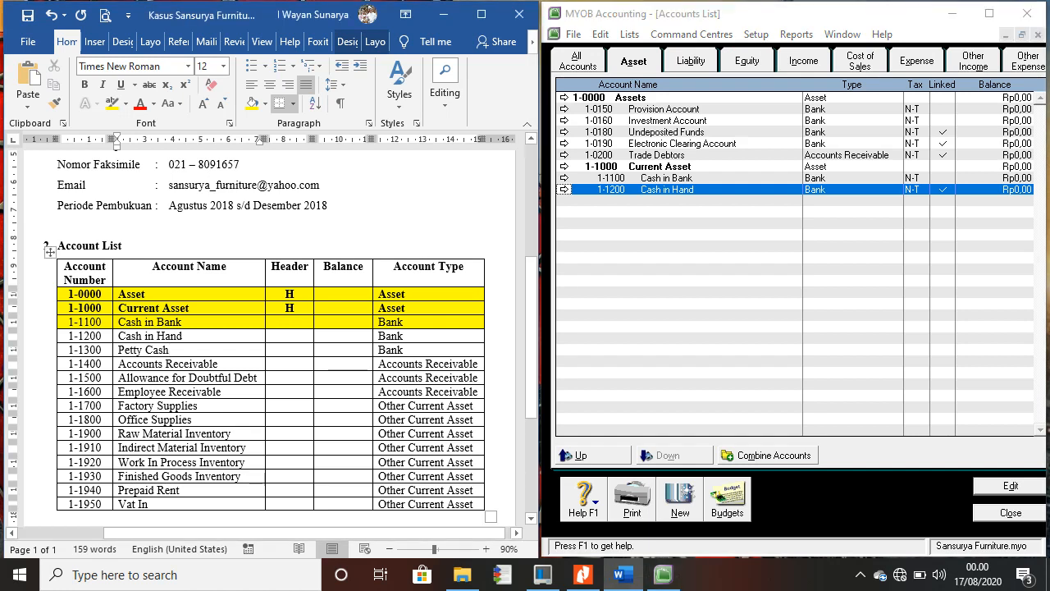
drag(70, 336, 480, 336)
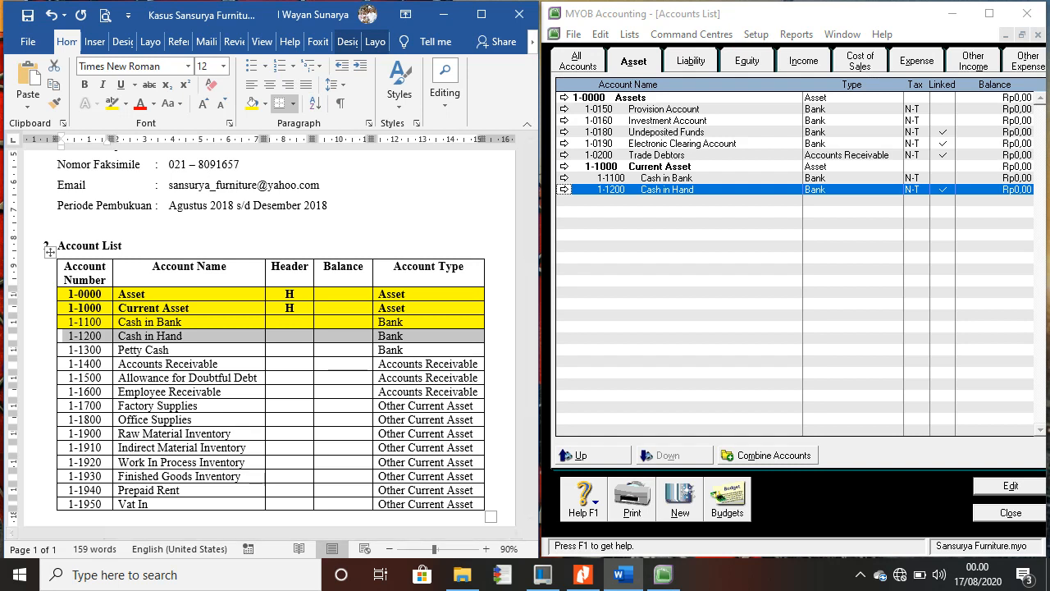
click(252, 103)
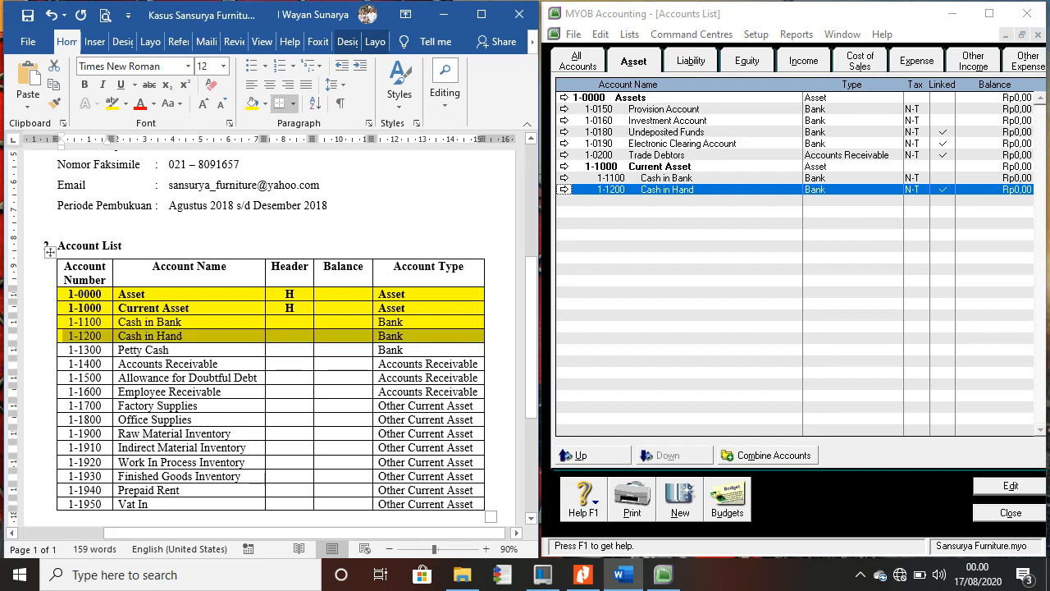
click(167, 377)
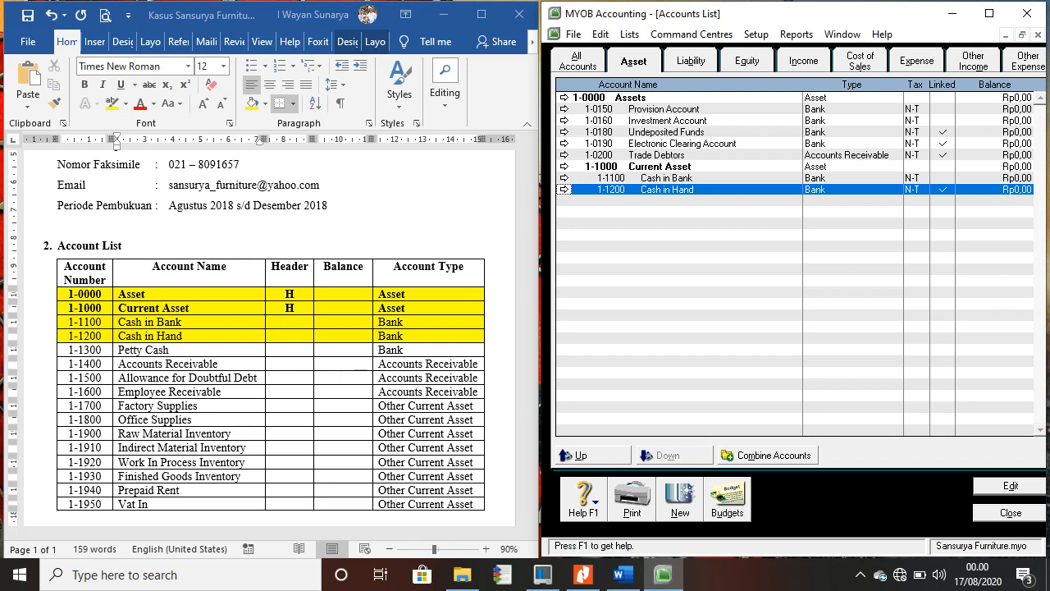
- Create a detail asset account of type Bank in MYOB, numbered 1-1300 and named Petty Cash
click(680, 499)
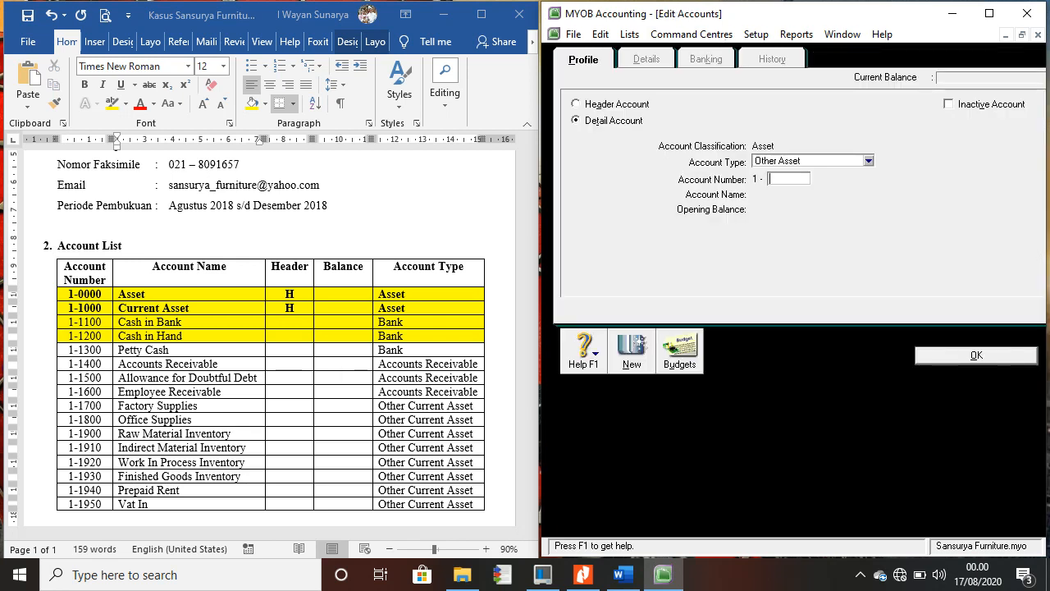
click(868, 161)
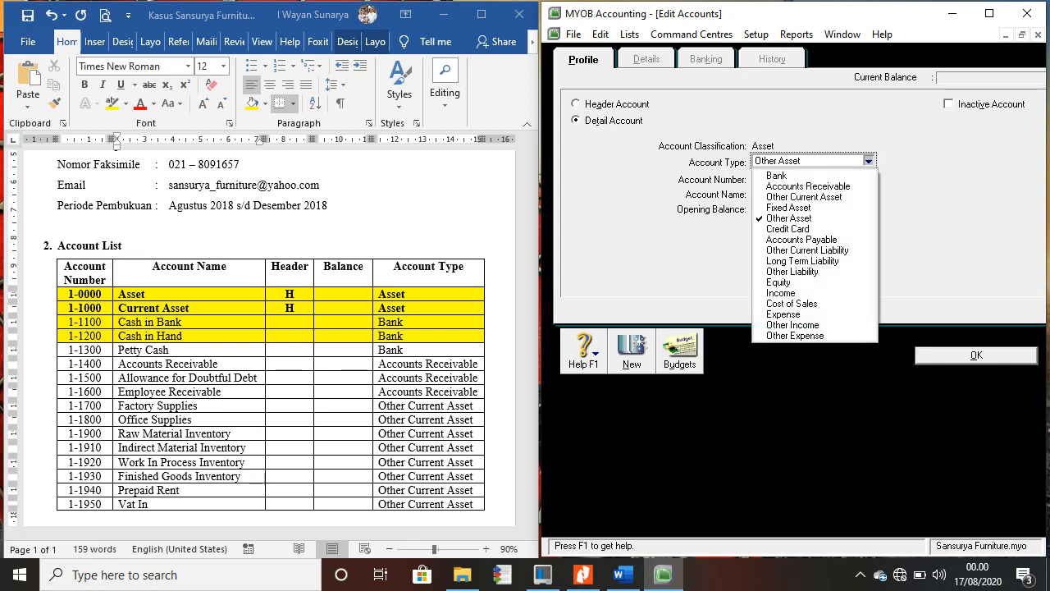
click(776, 175)
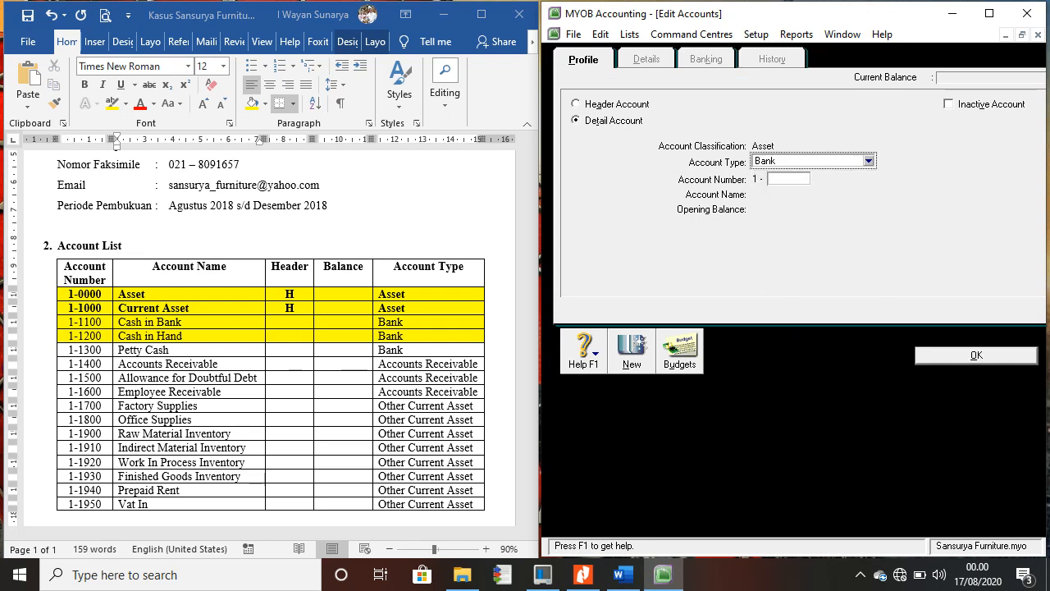
click(786, 178)
text(1300)
key(Tab)
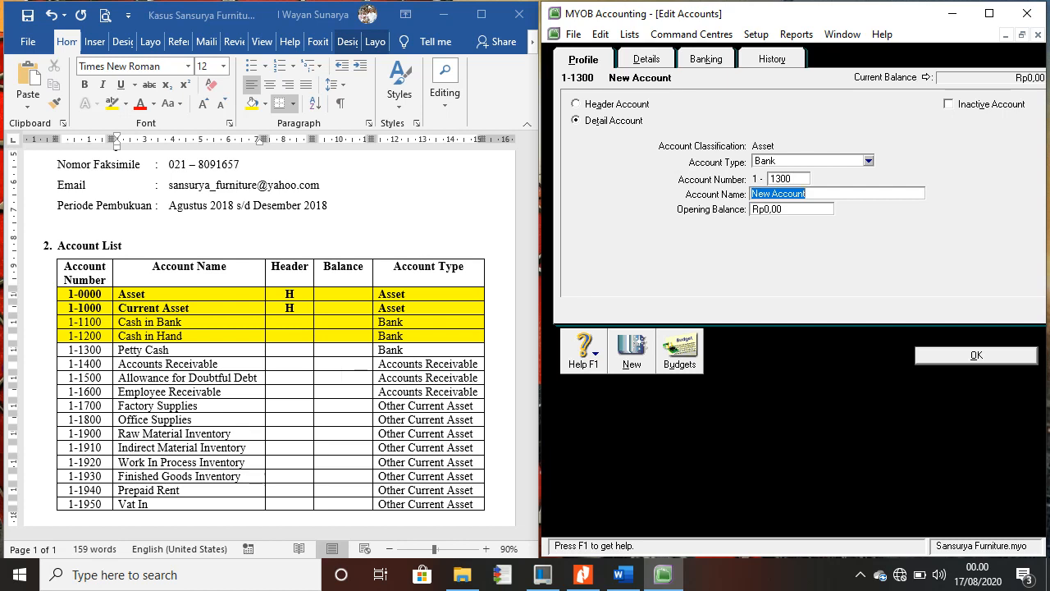
text(Petty Cash)
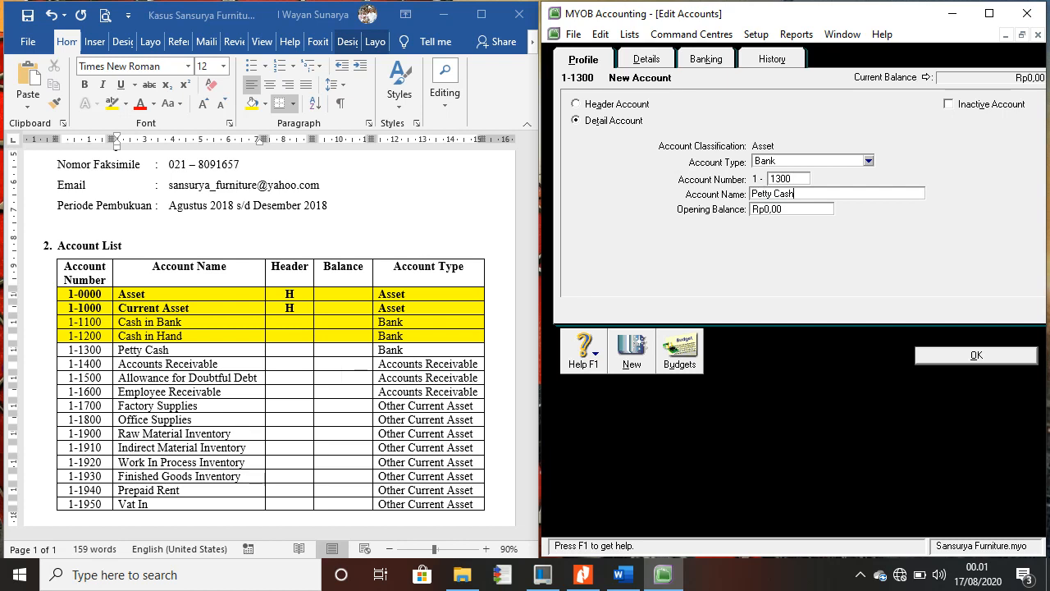
key(Return)
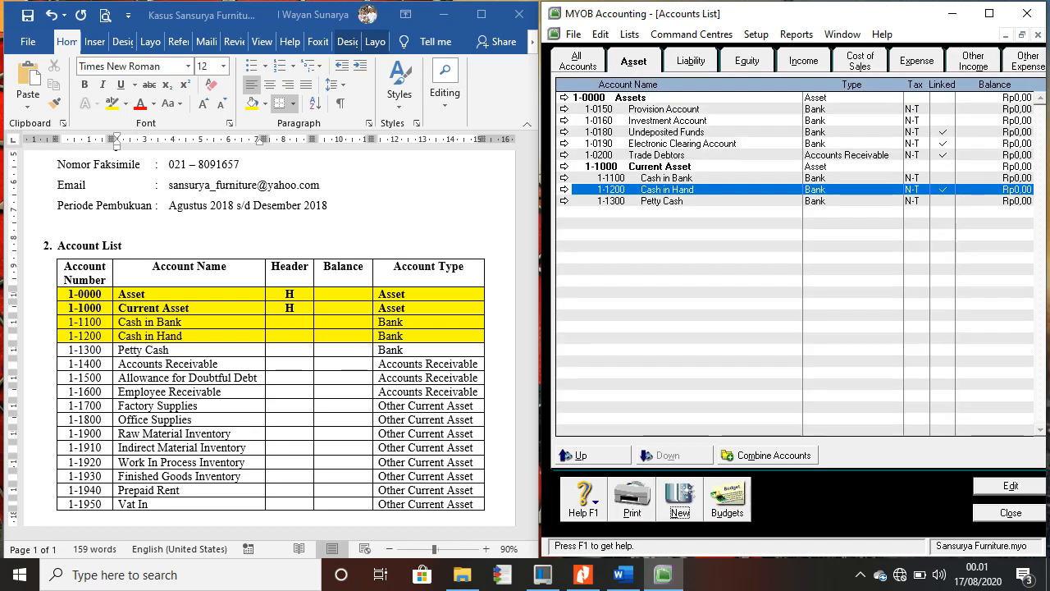
- Shade the Petty Cash row of the Word account table yellow
click(166, 378)
drag(64, 350, 480, 349)
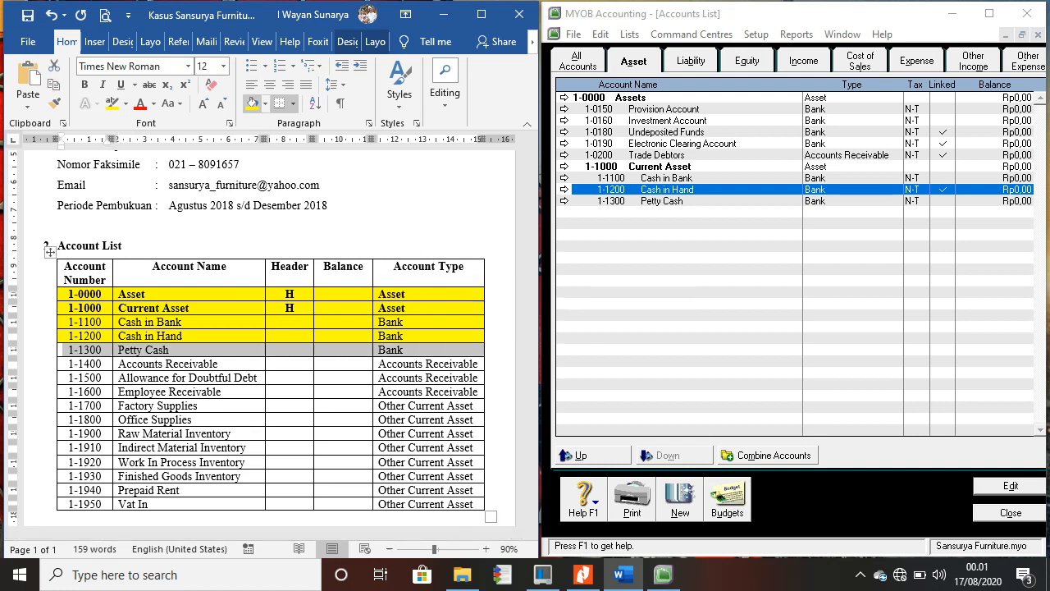
click(252, 103)
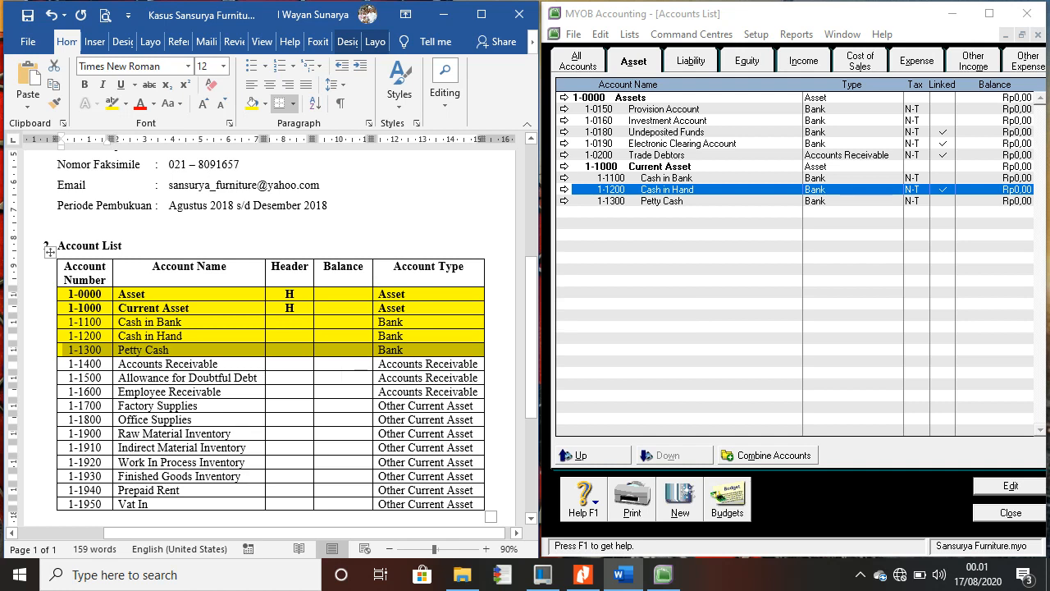
click(202, 377)
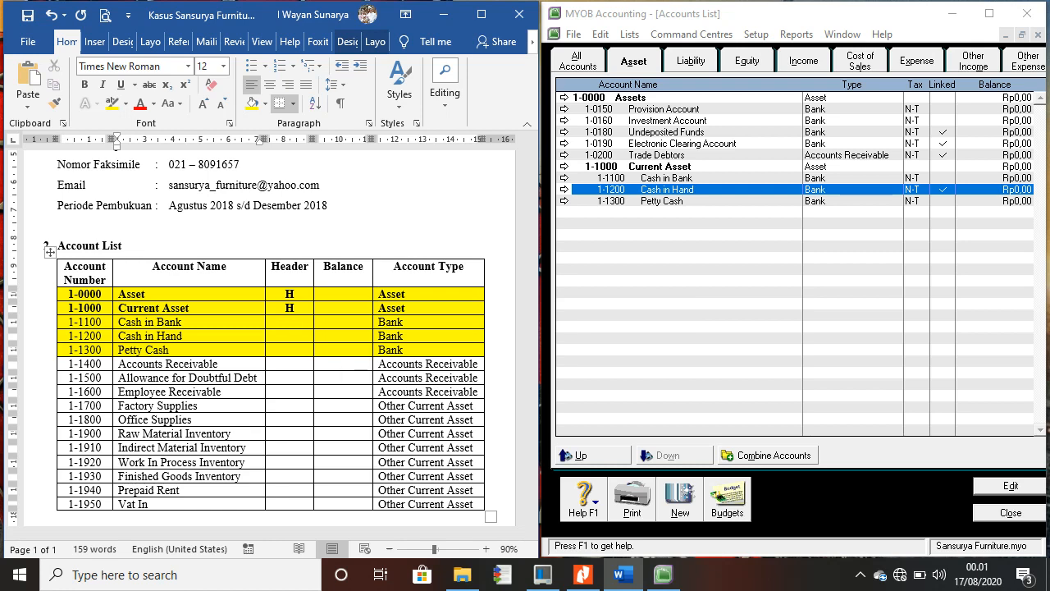
- In MYOB, change the Trade Debtors account to number 1-1400 and rename it Accounts Receivable
scroll(271, 328, up, 1)
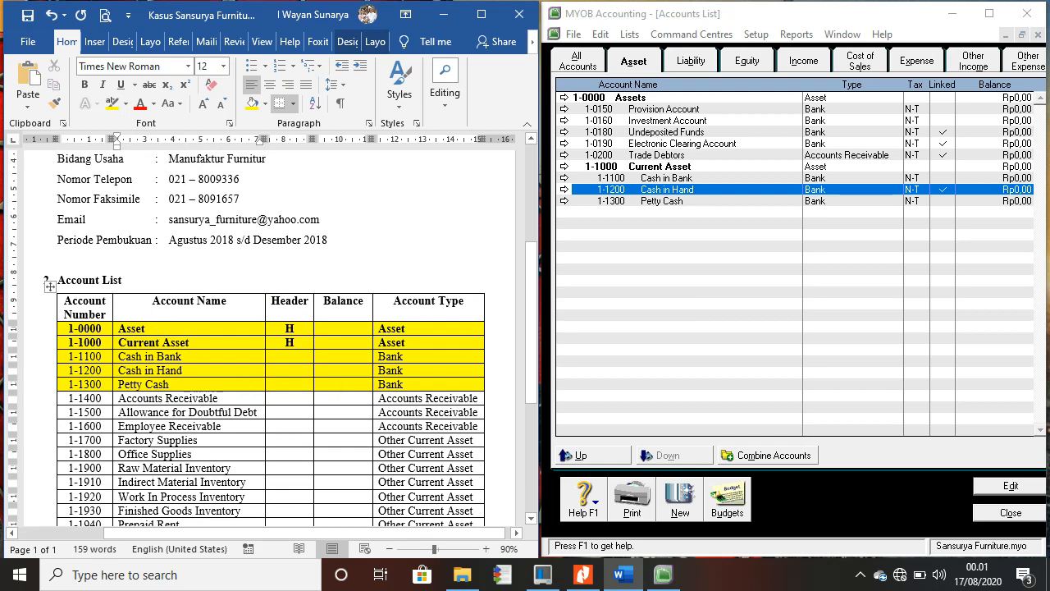
scroll(271, 337, down, 2)
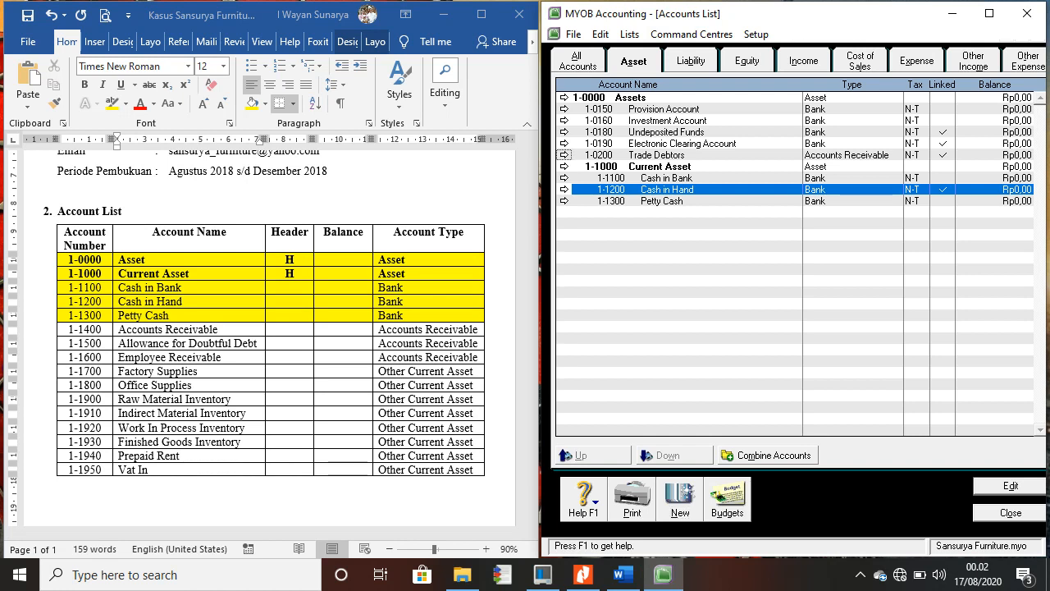
click(564, 155)
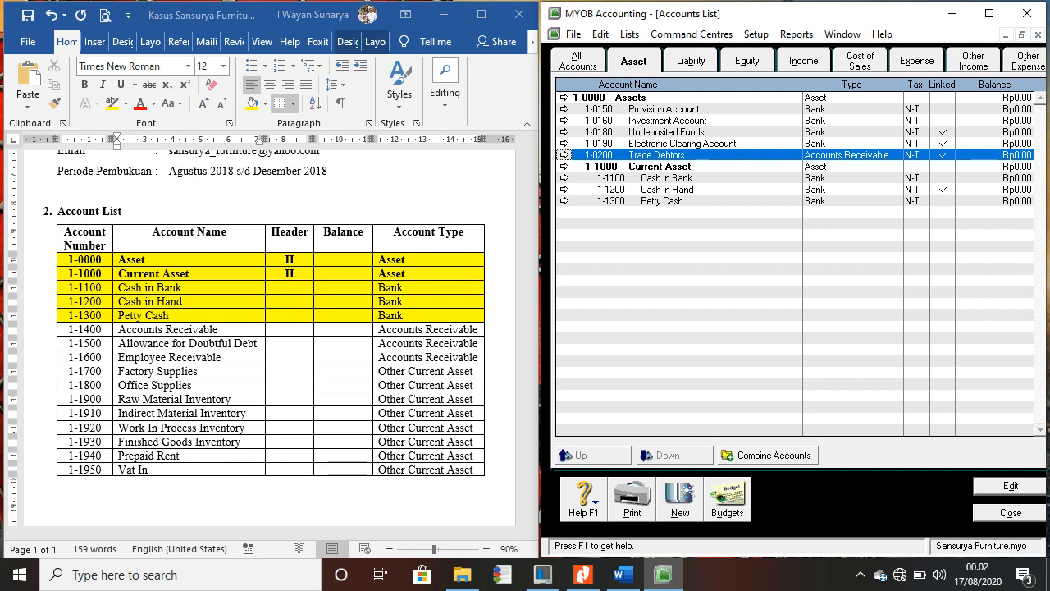
key(Return)
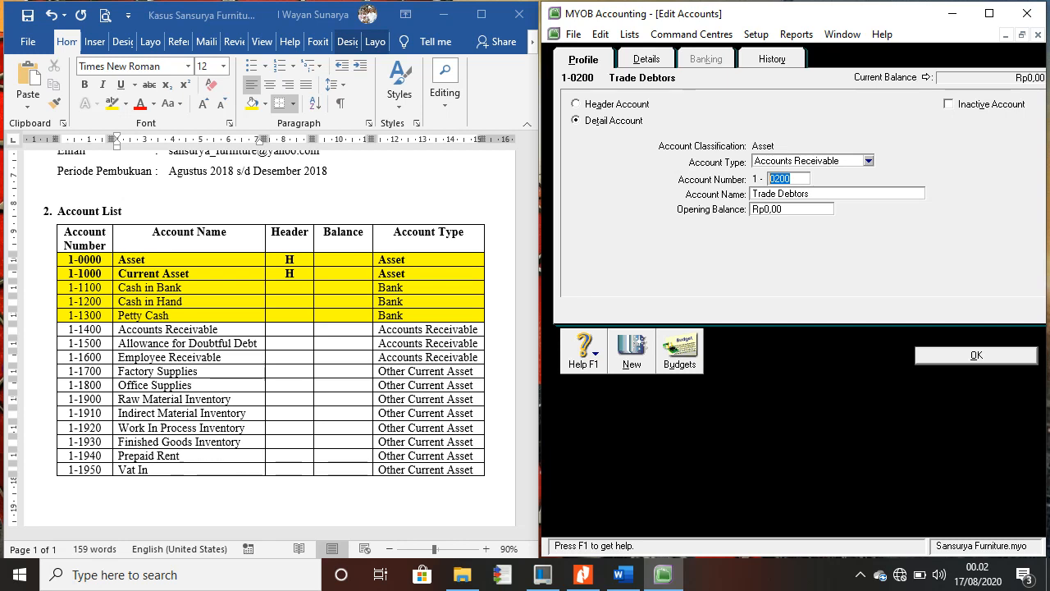
text(1400)
key(Tab)
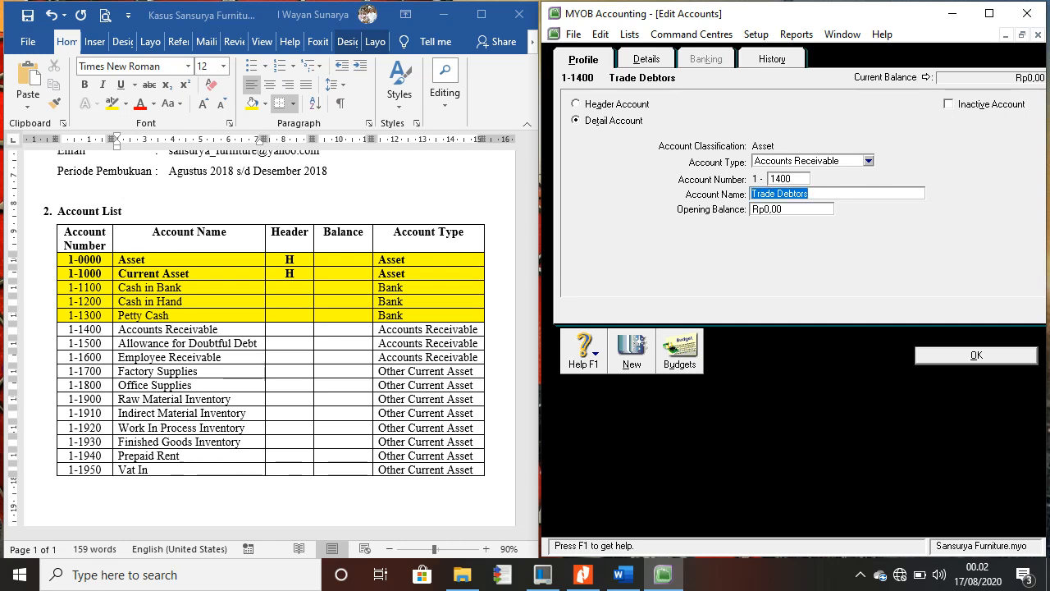
text(Accou)
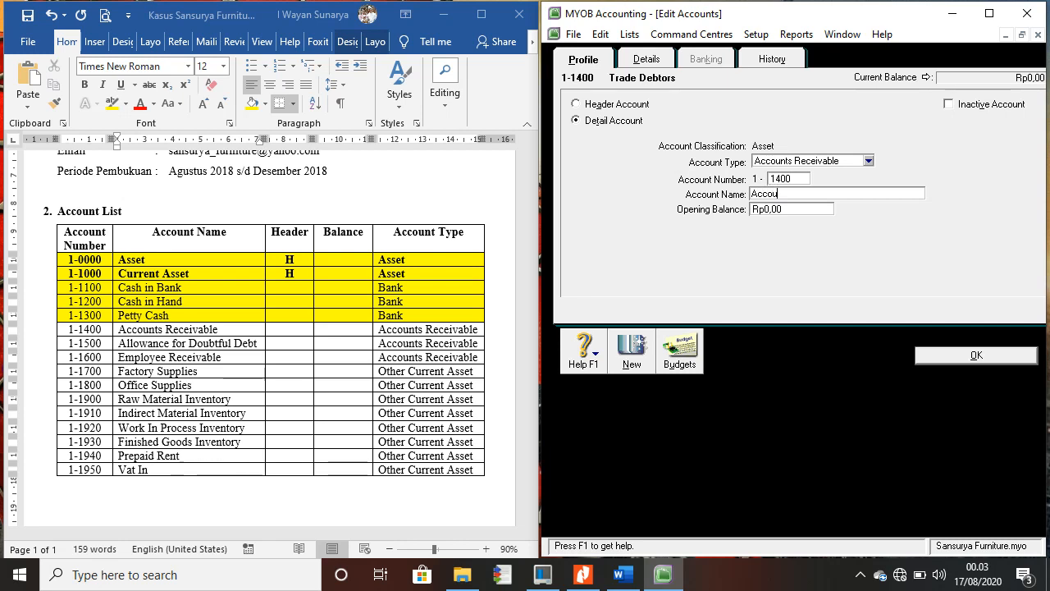
text(nts Receivable)
key(Tab)
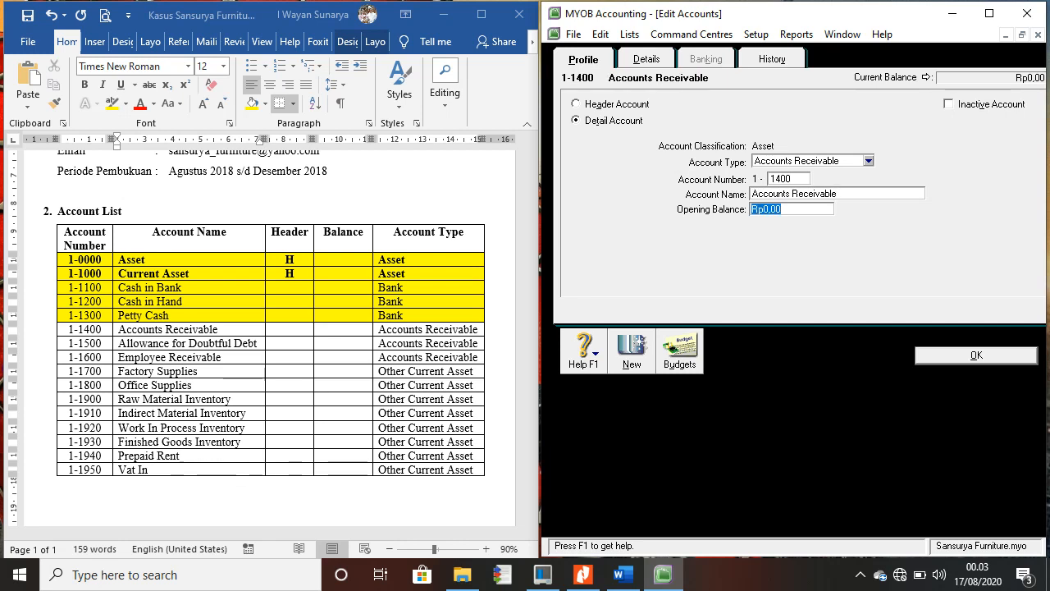
key(Tab)
key(Return)
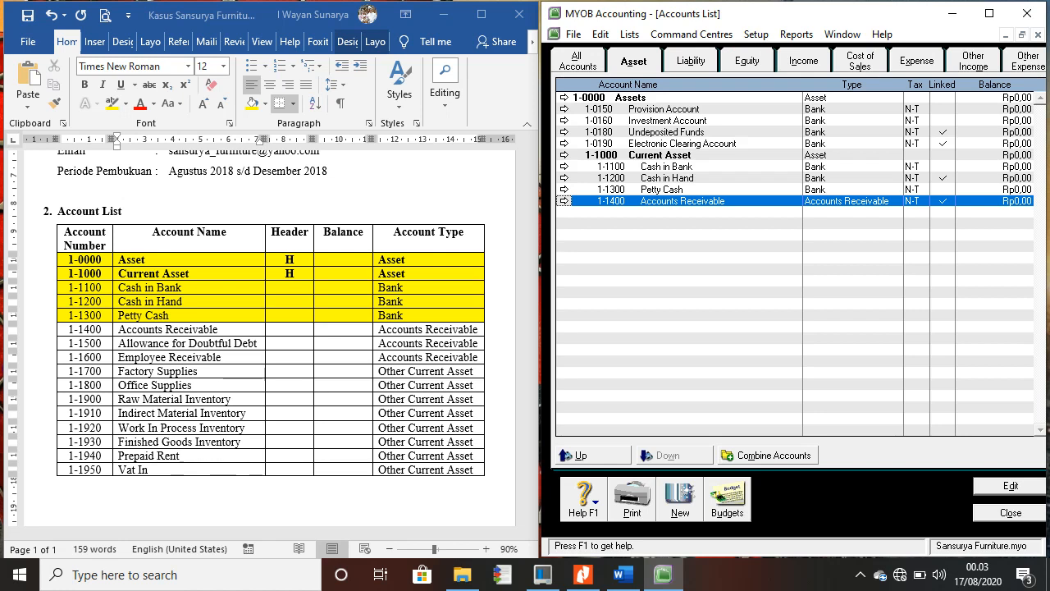
- Shade the Accounts Receivable row of the Word account table yellow
click(312, 358)
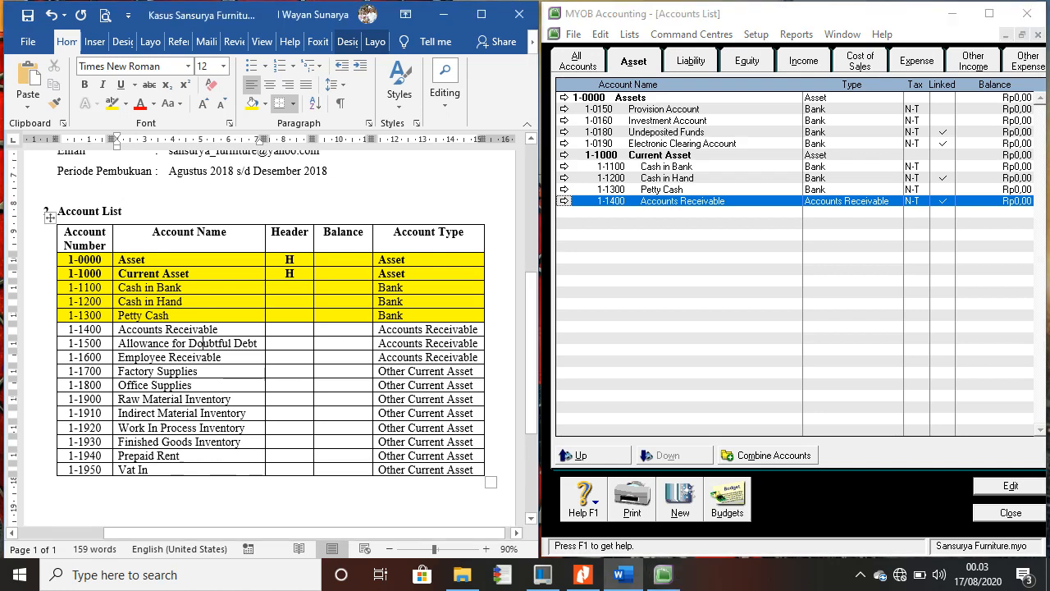
drag(75, 329, 459, 330)
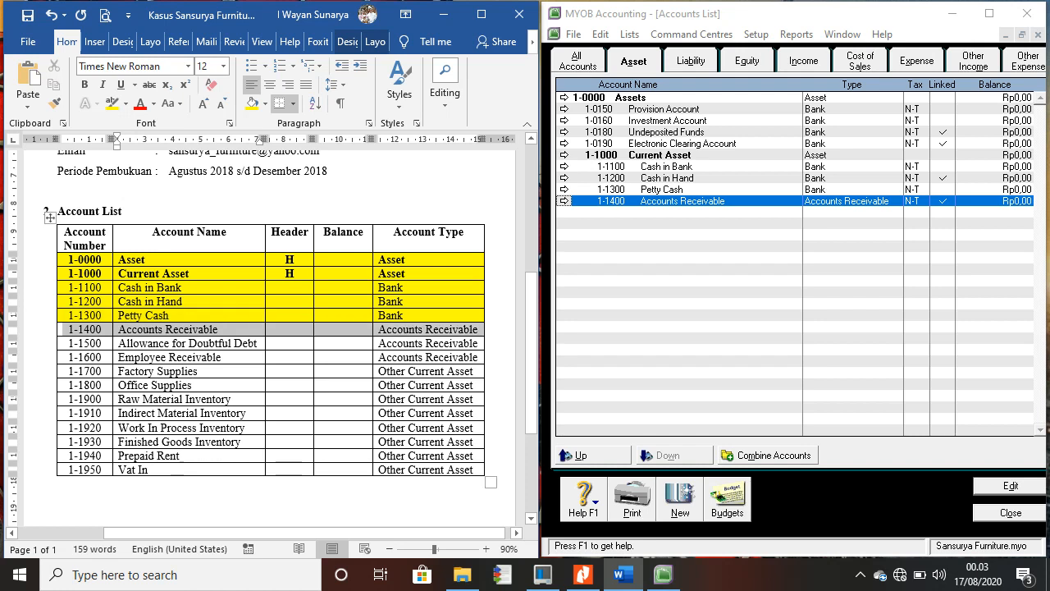
click(252, 103)
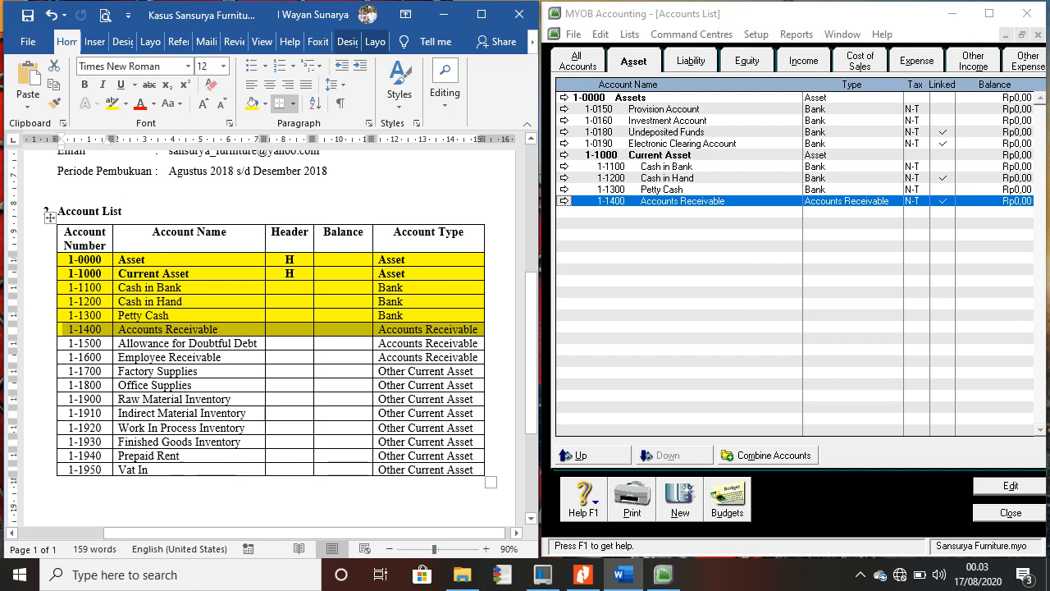
click(98, 343)
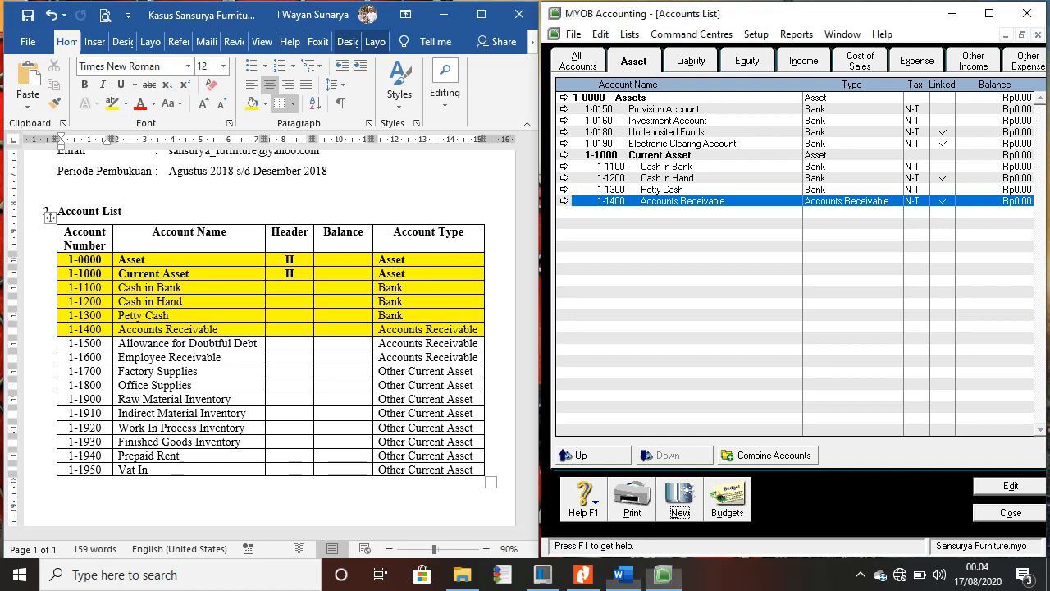
- Create a detail asset account of type Accounts Receivable in MYOB, numbered 1-1500 and named Allowance for Doubtful Debt
key(ctrl+n)
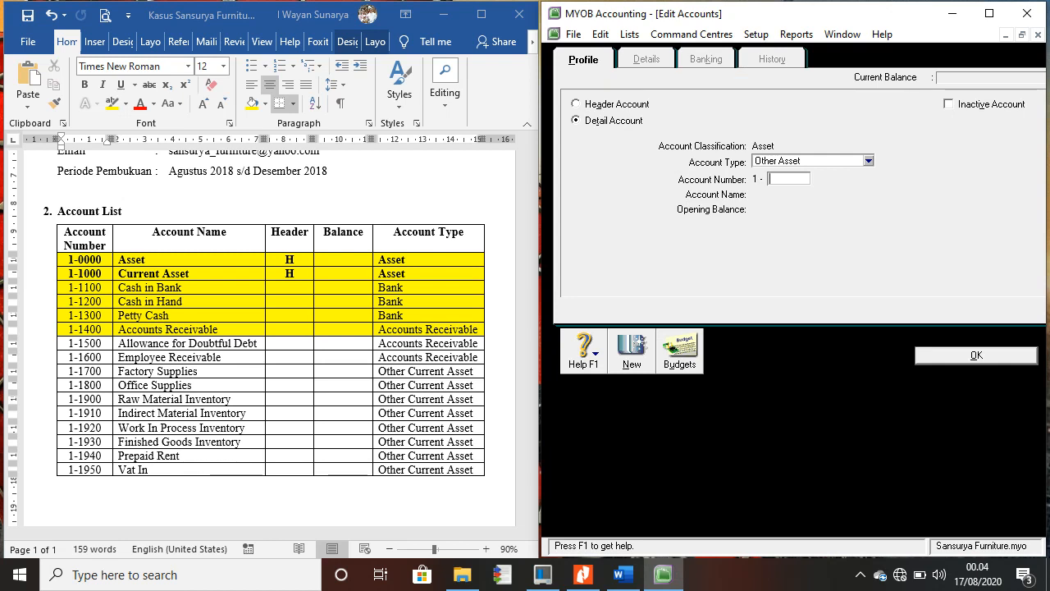
key(alt+Down)
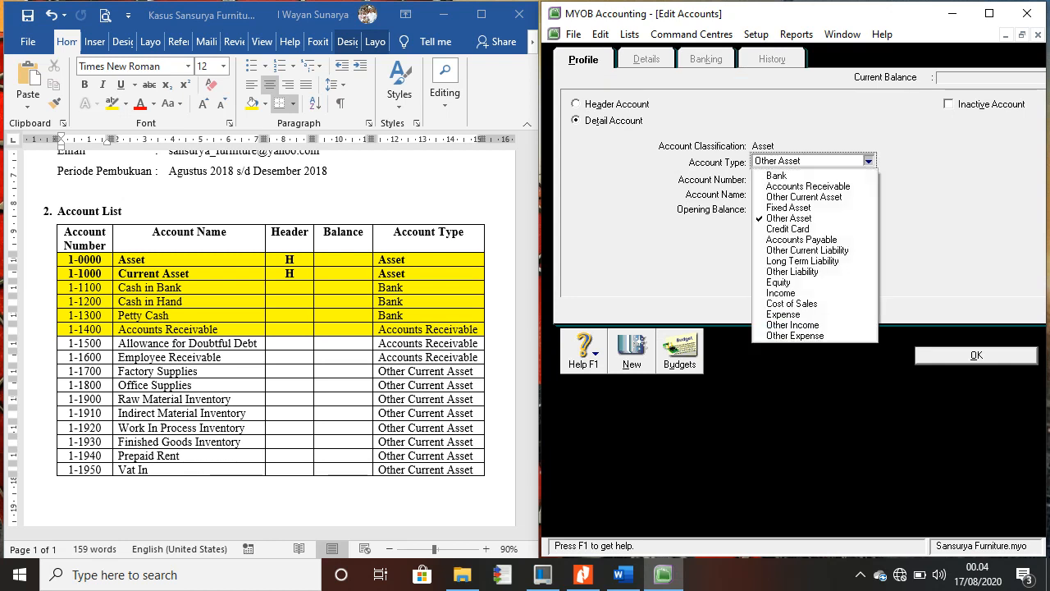
key(Down)
key(Return)
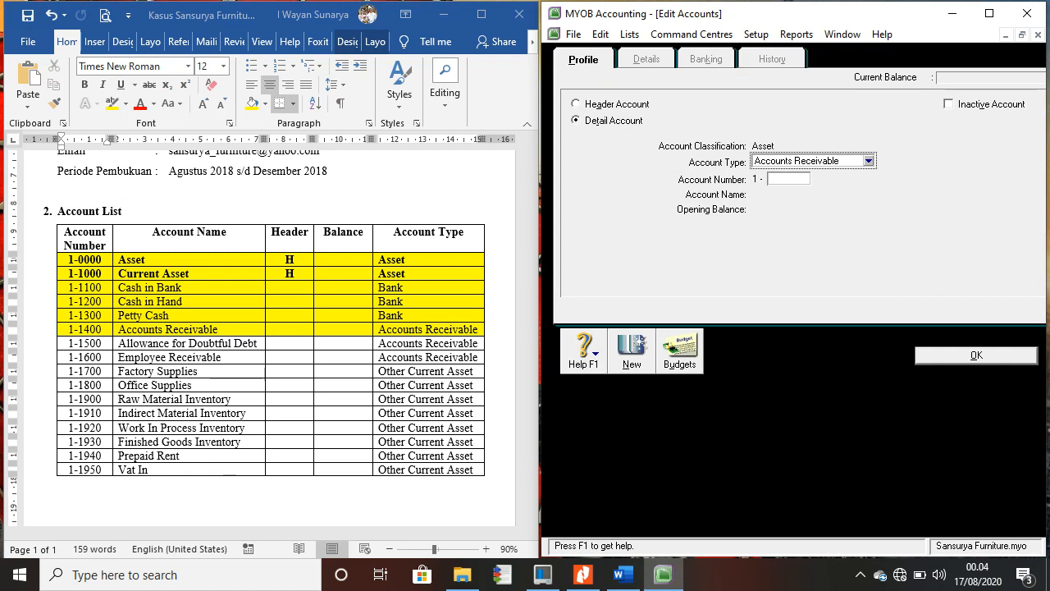
click(788, 178)
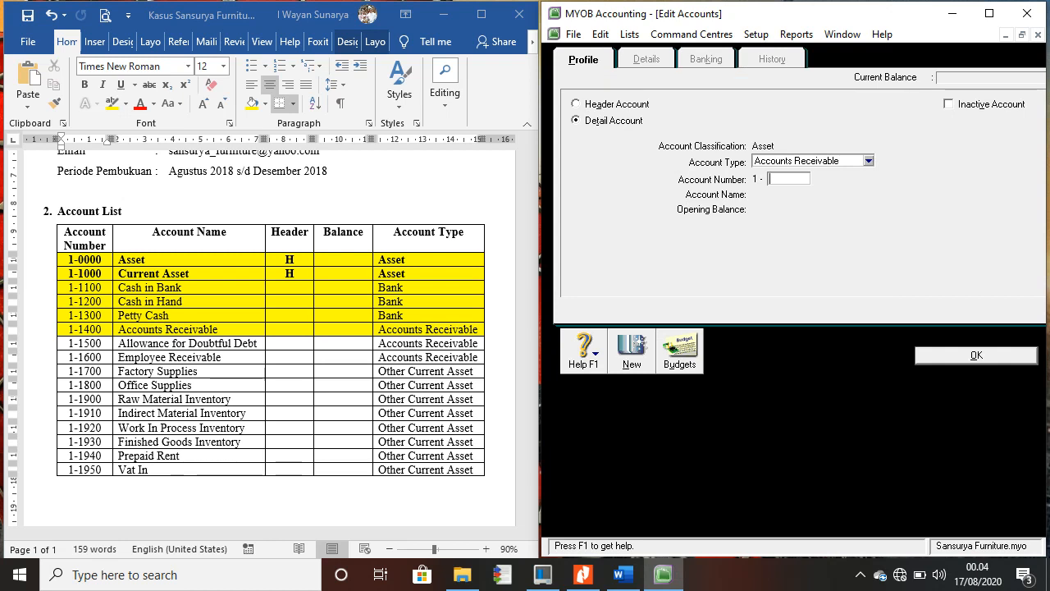
text(1500)
key(Tab)
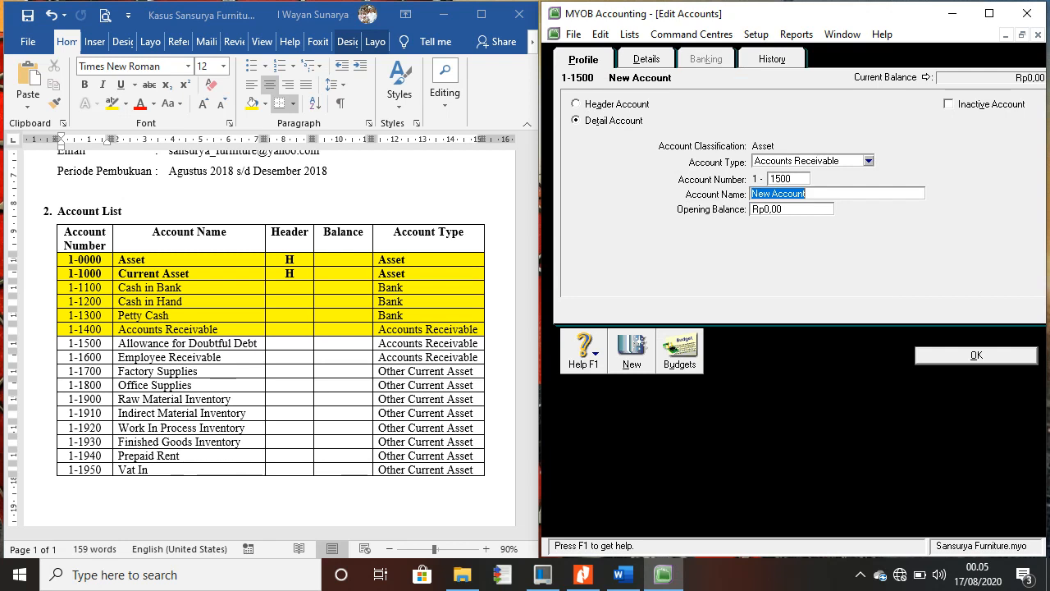
text(A)
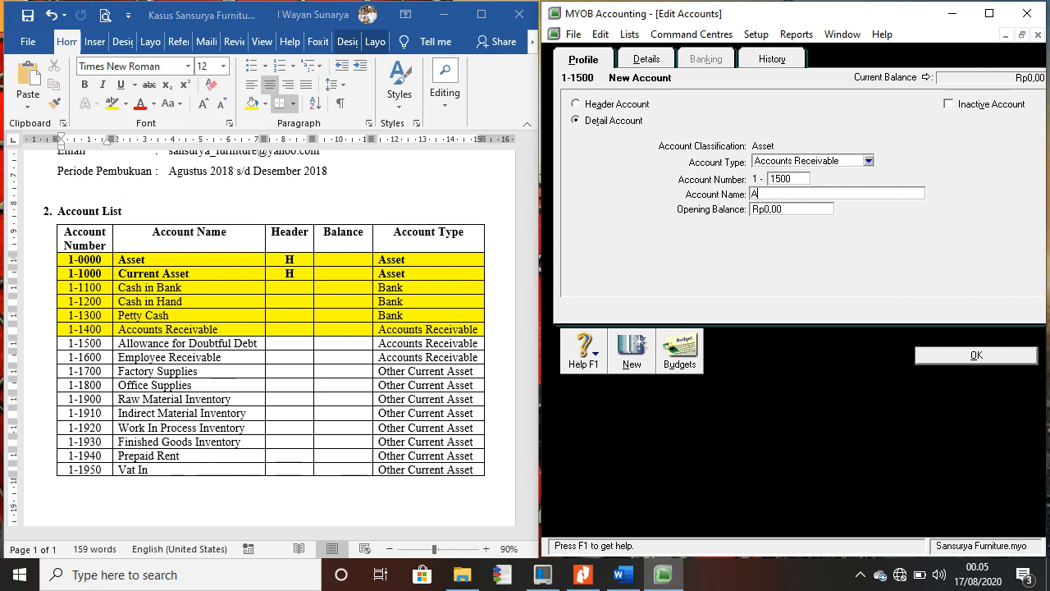
text(llowance for Doubtful Debt)
key(Tab)
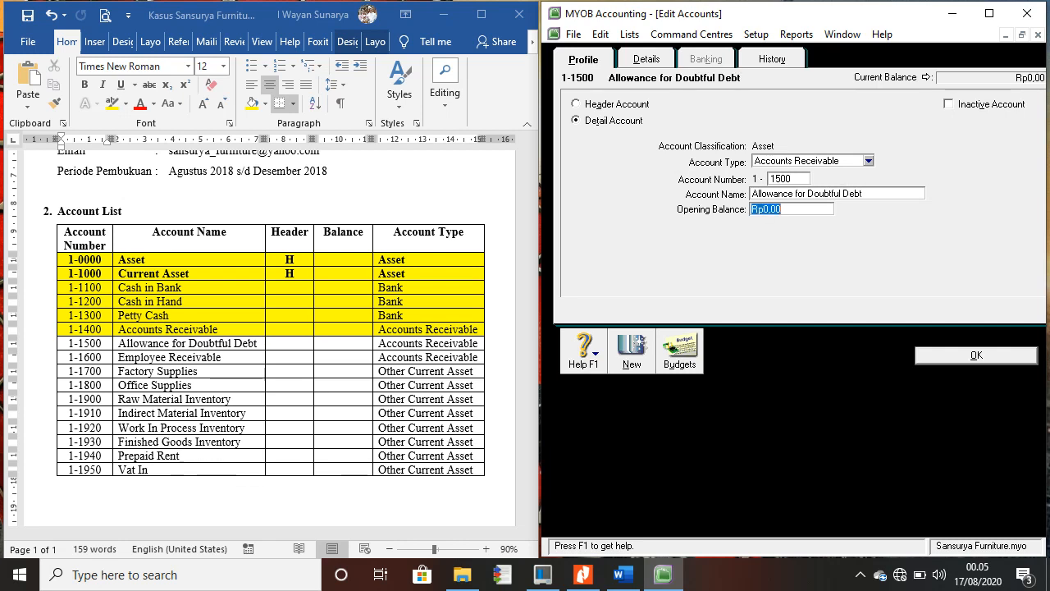
click(781, 209)
key(Return)
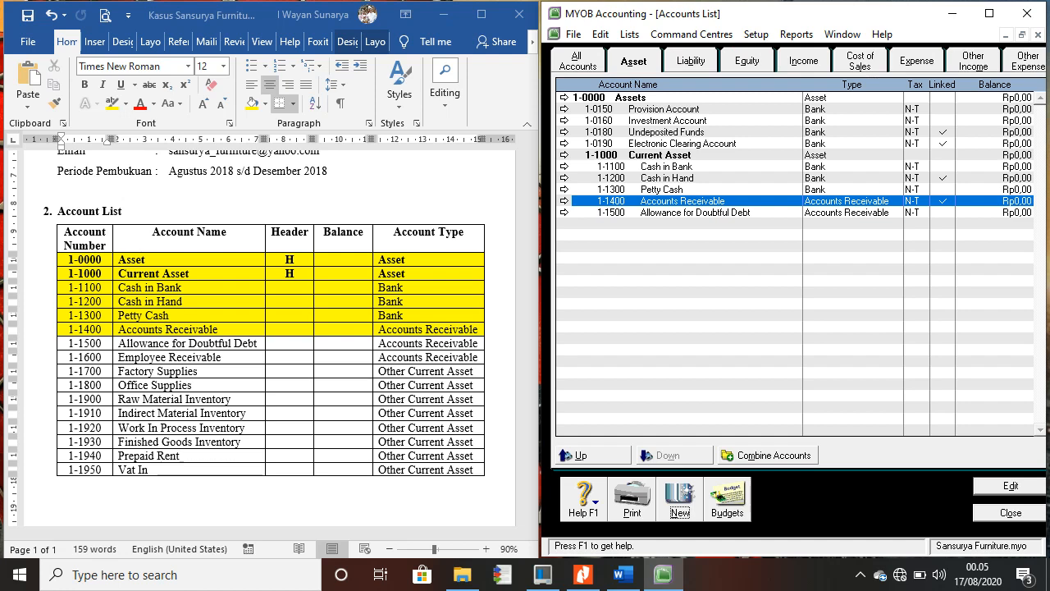
- Shade the Allowance for Doubtful Debt row of the Word account table yellow
click(52, 212)
drag(74, 343, 459, 343)
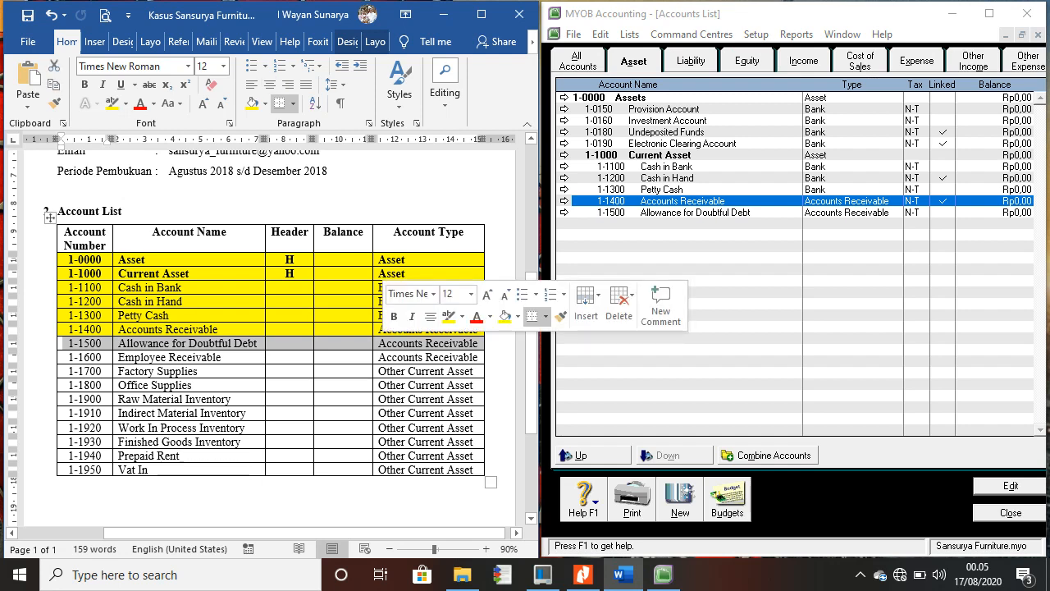
click(252, 104)
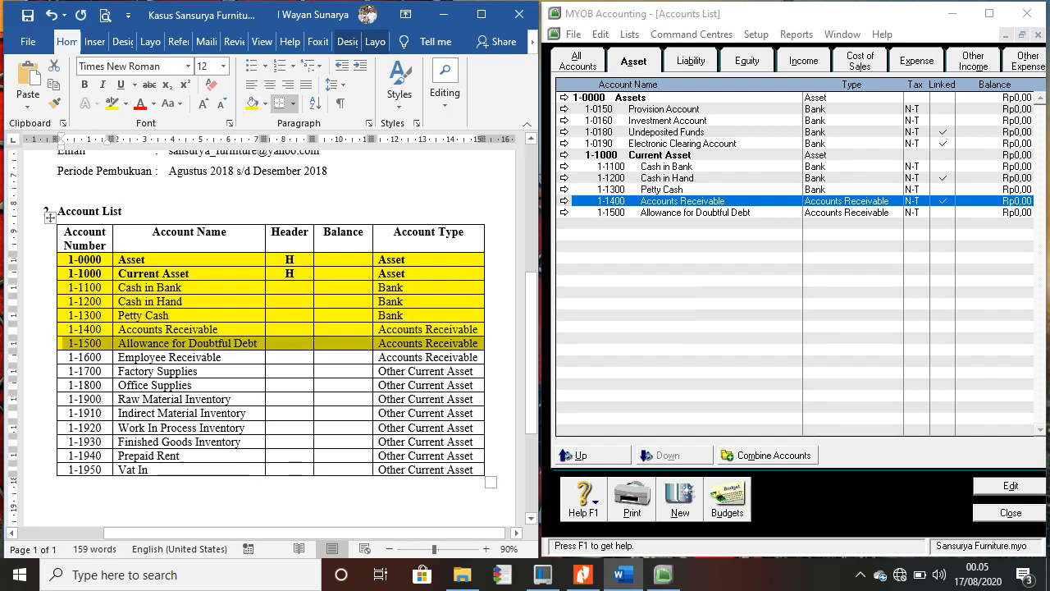
- Create a detail asset account of type Accounts Receivable in MYOB, numbered 1-1600 and named Employee Receivable
click(687, 493)
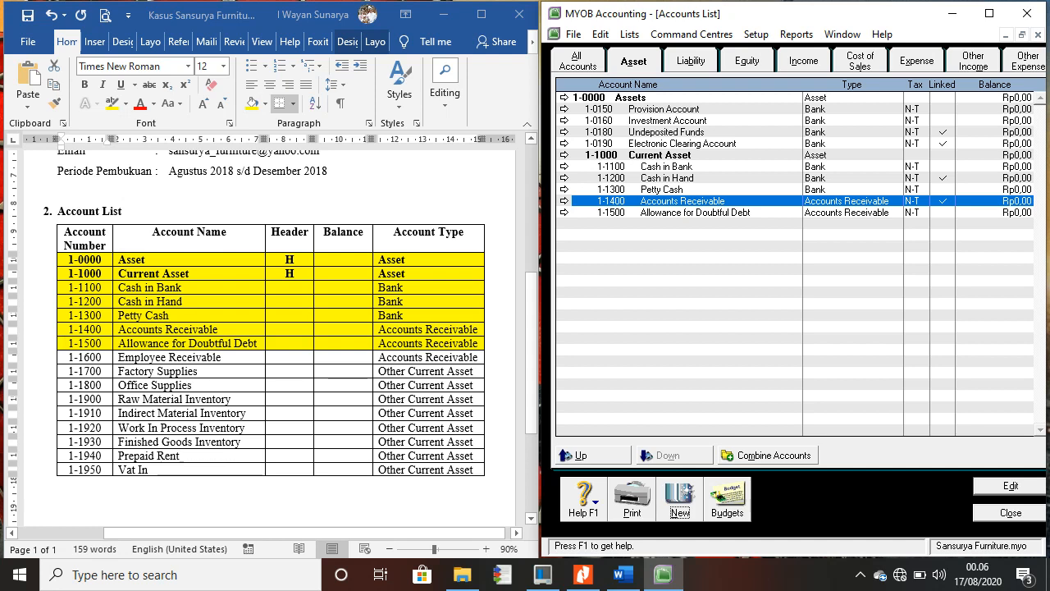
key(alt+n)
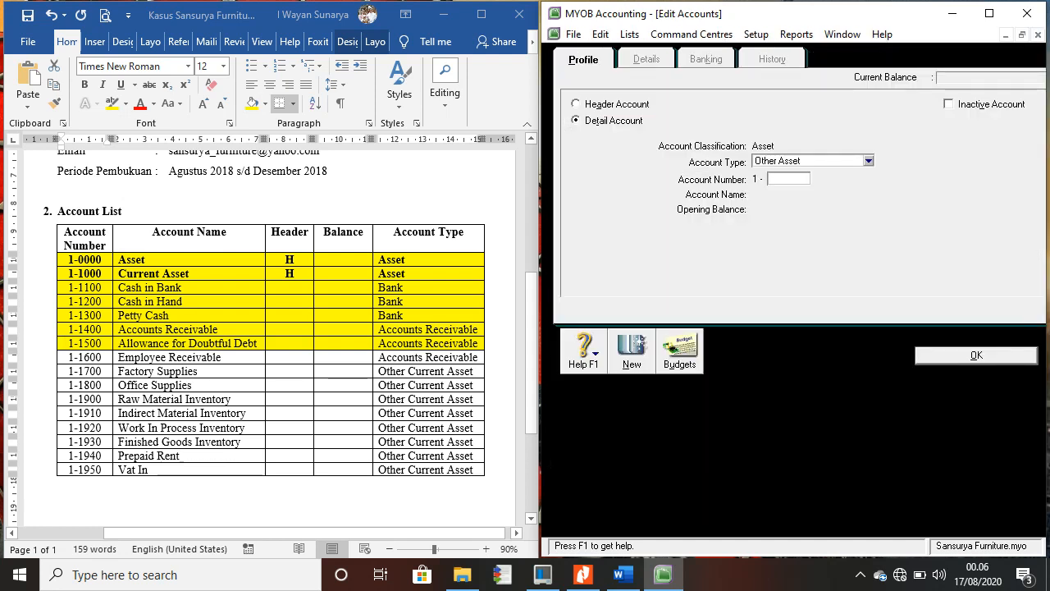
key(alt+Down)
key(Down)
key(Return)
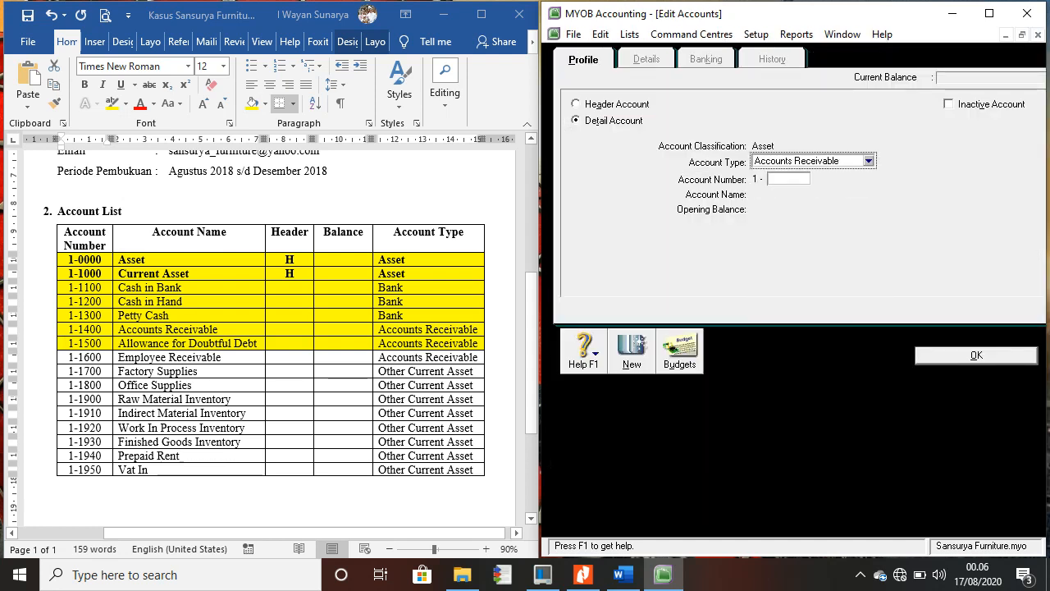
key(Tab)
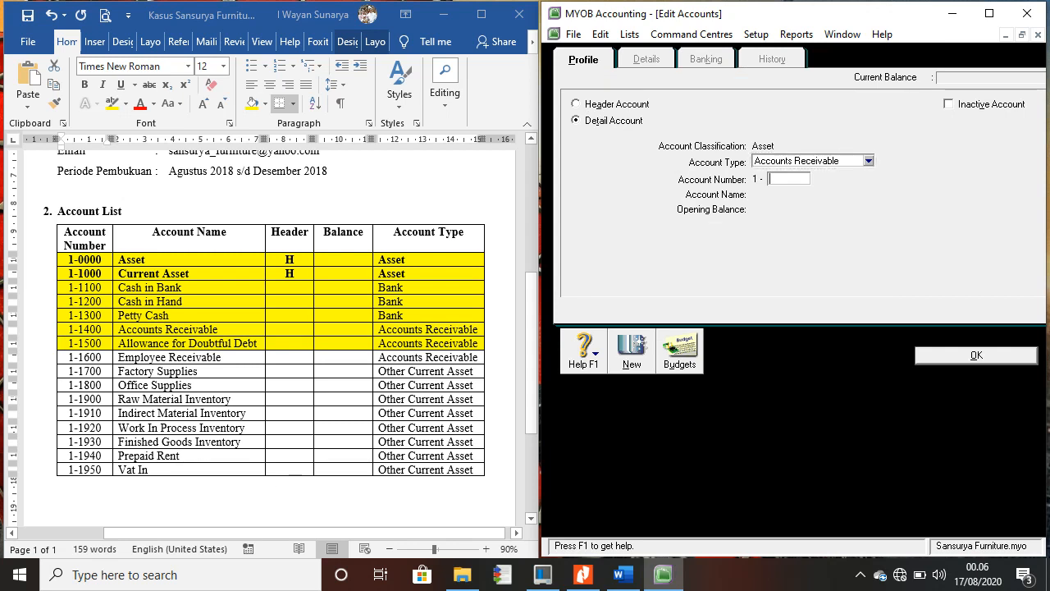
text(1600)
key(Tab)
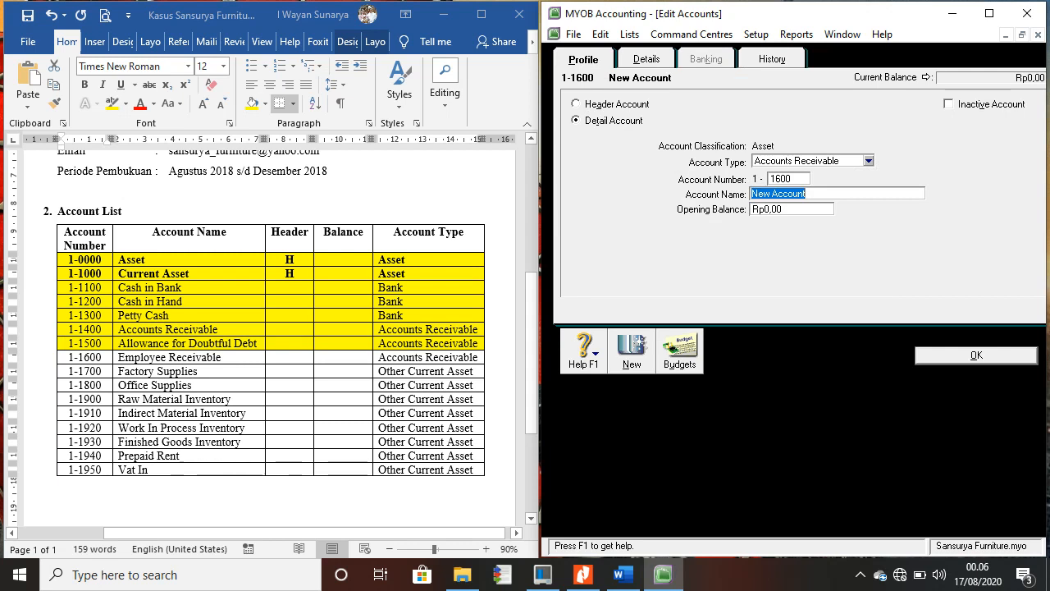
text(E)
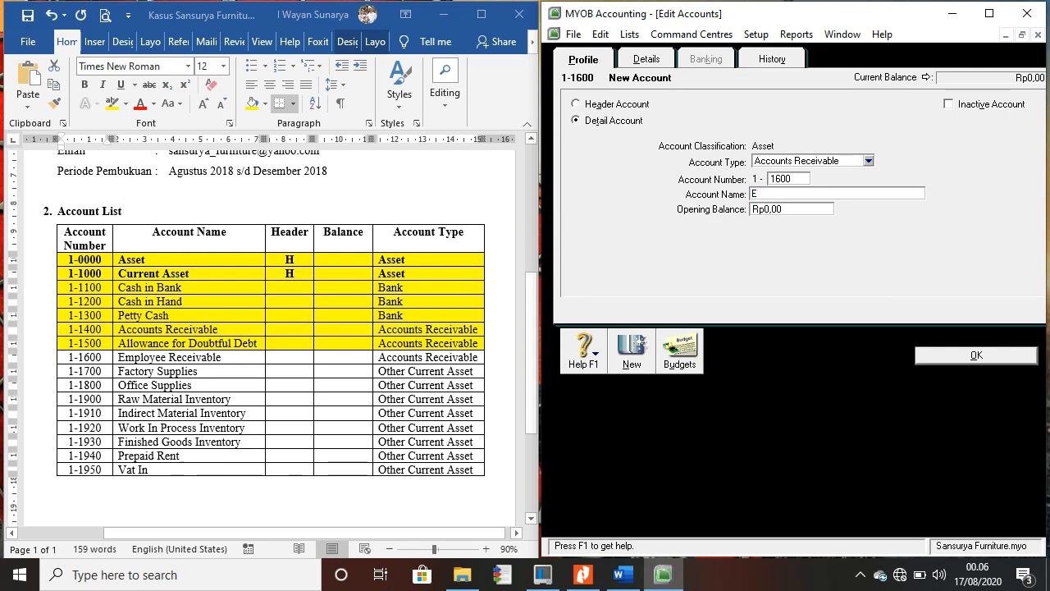
text(mployee Receivable)
key(Tab)
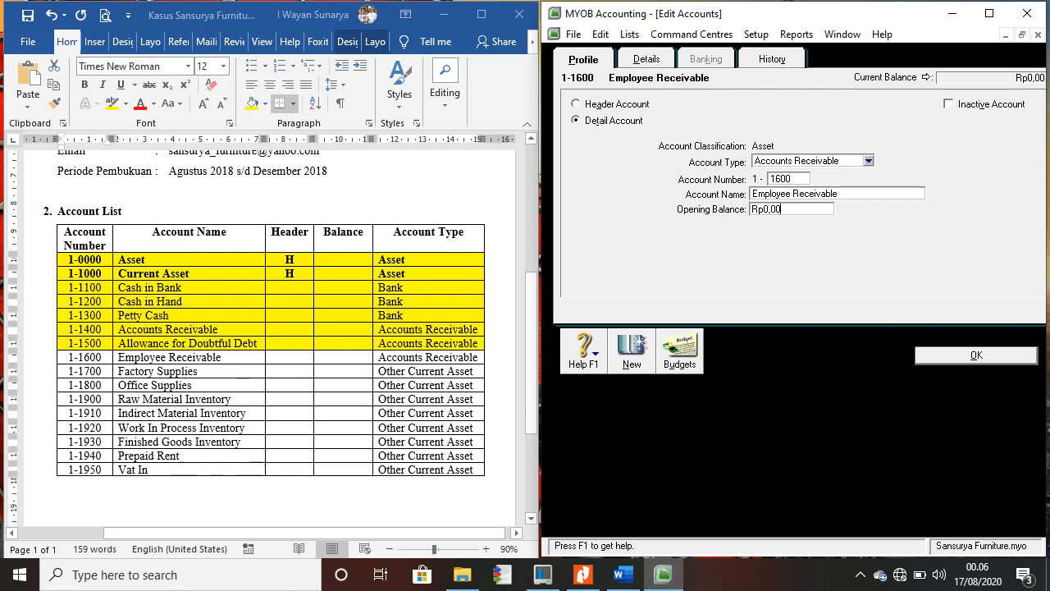
key(Return)
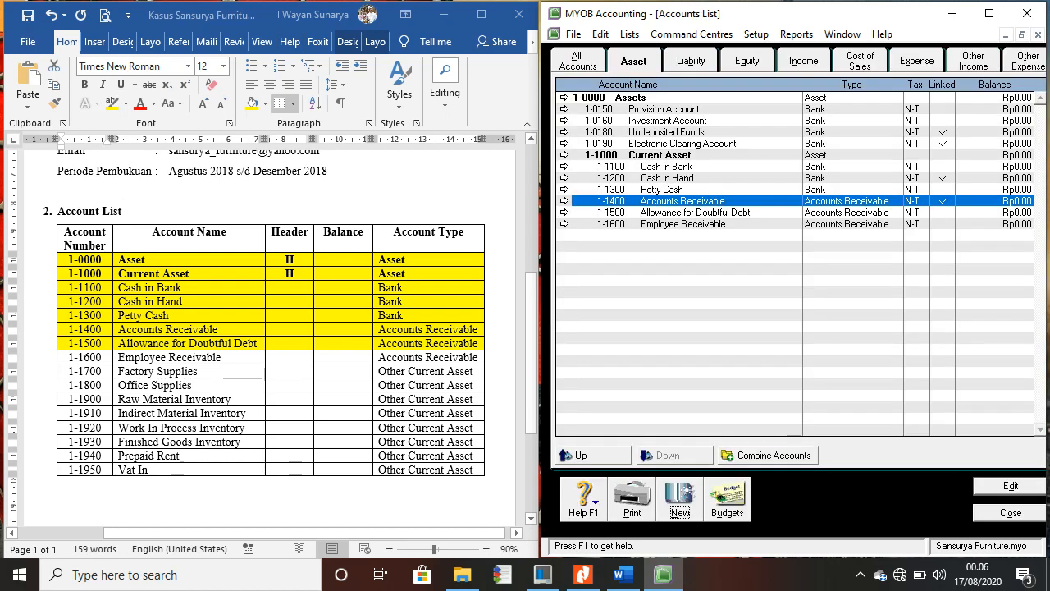
- Shade the Employee Receivable row of the Word account table yellow
key(alt+Tab)
drag(88, 358, 426, 358)
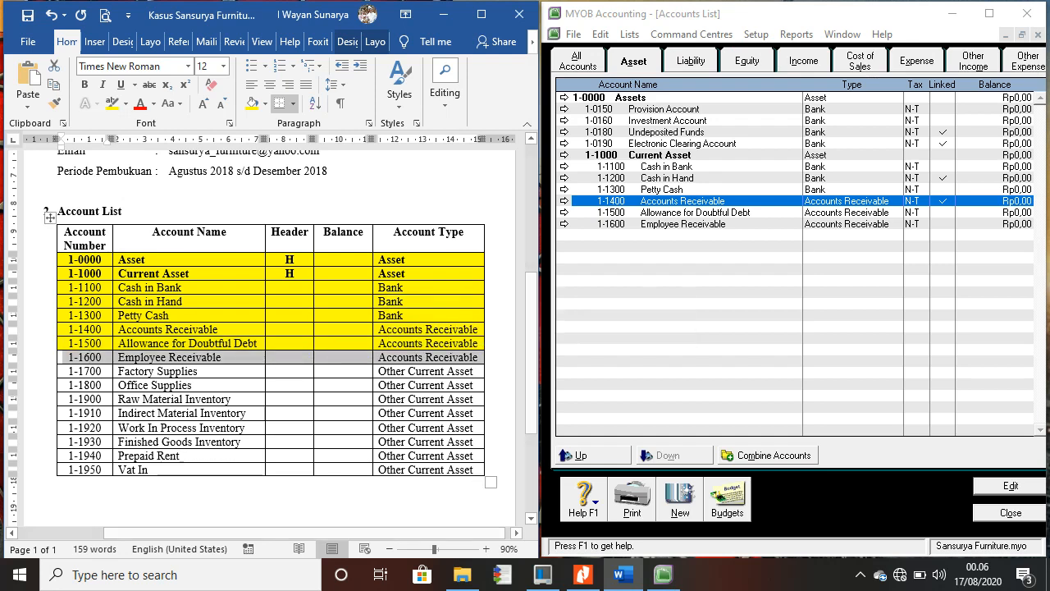
click(252, 102)
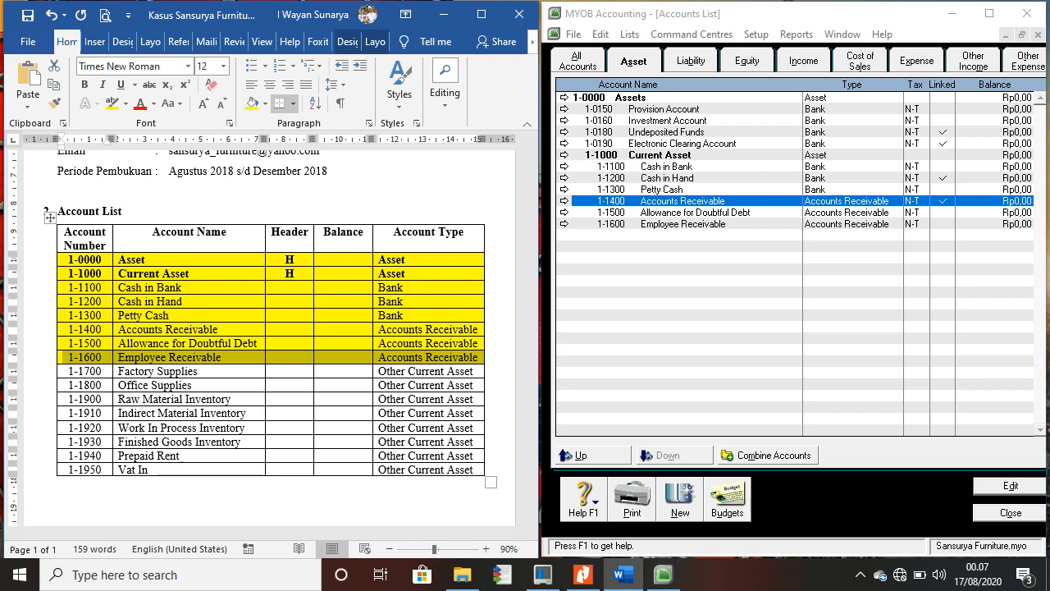
- Create a detail asset account of type Other Current Asset in MYOB, numbered 1-1700 and named Factory Supplies
key(alt+Tab)
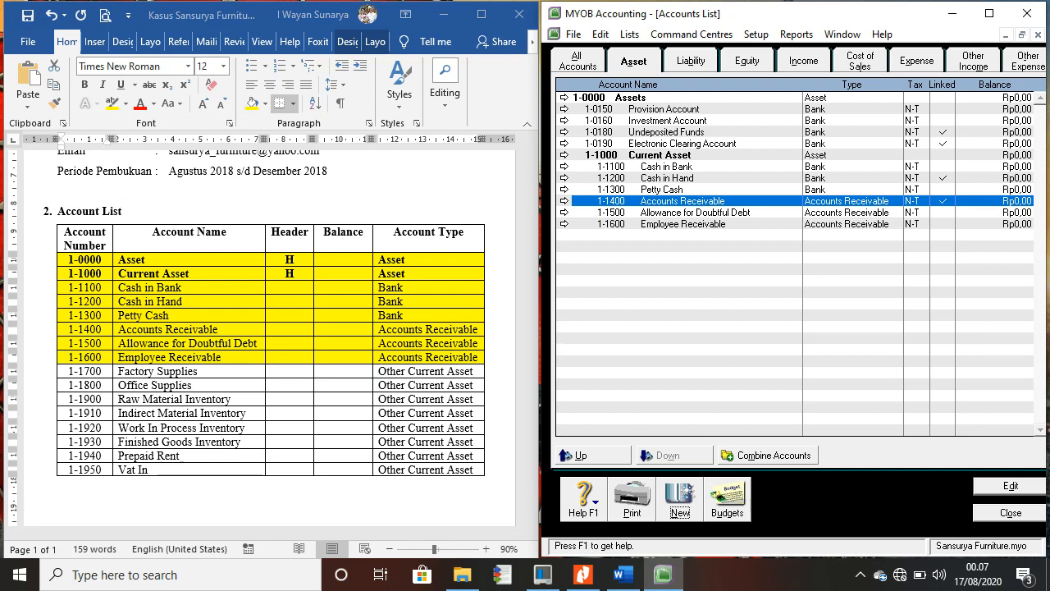
key(Return)
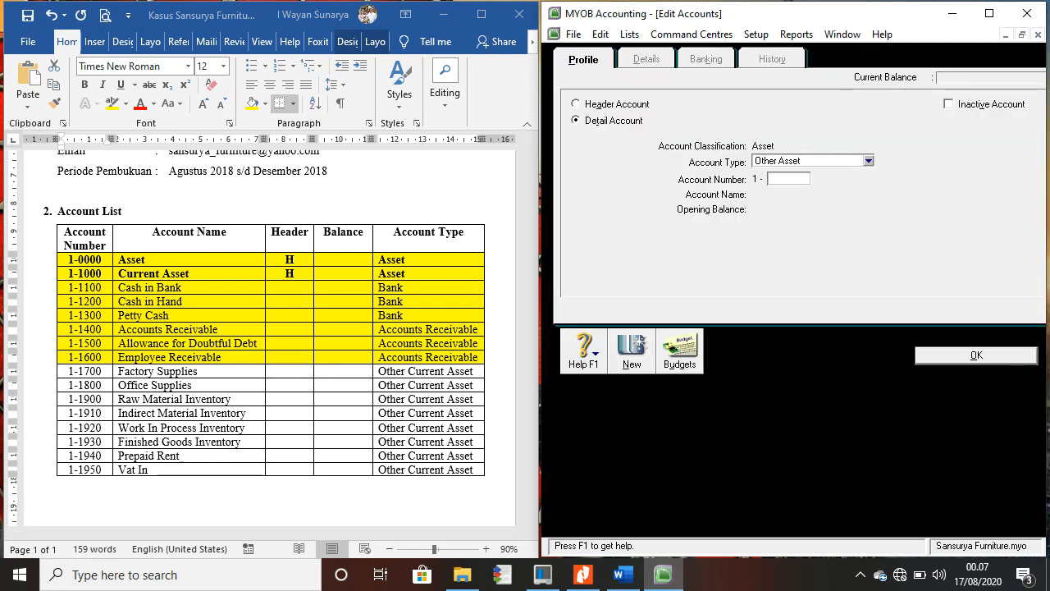
click(868, 161)
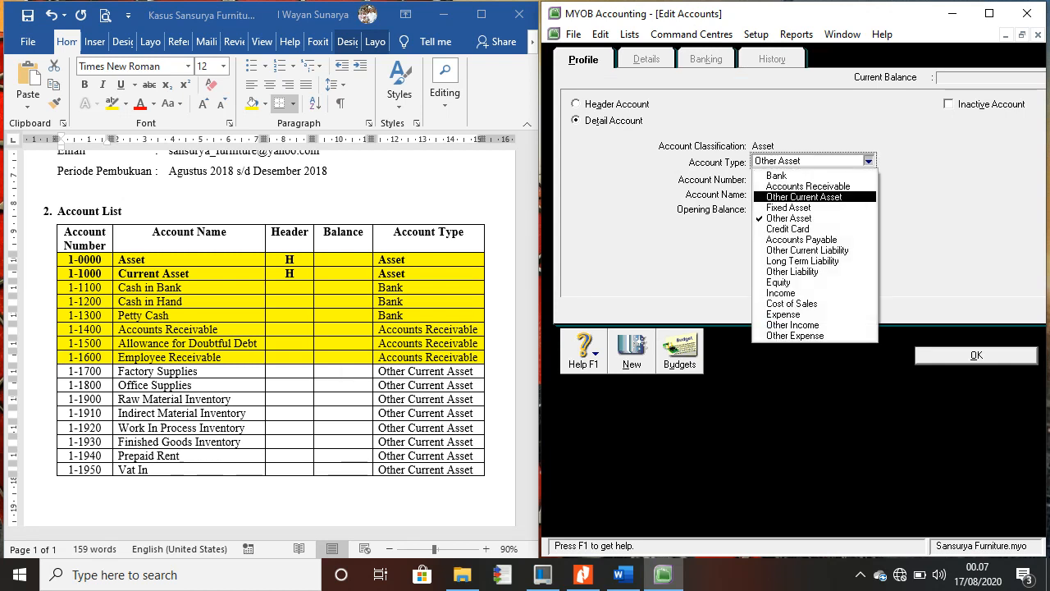
click(805, 197)
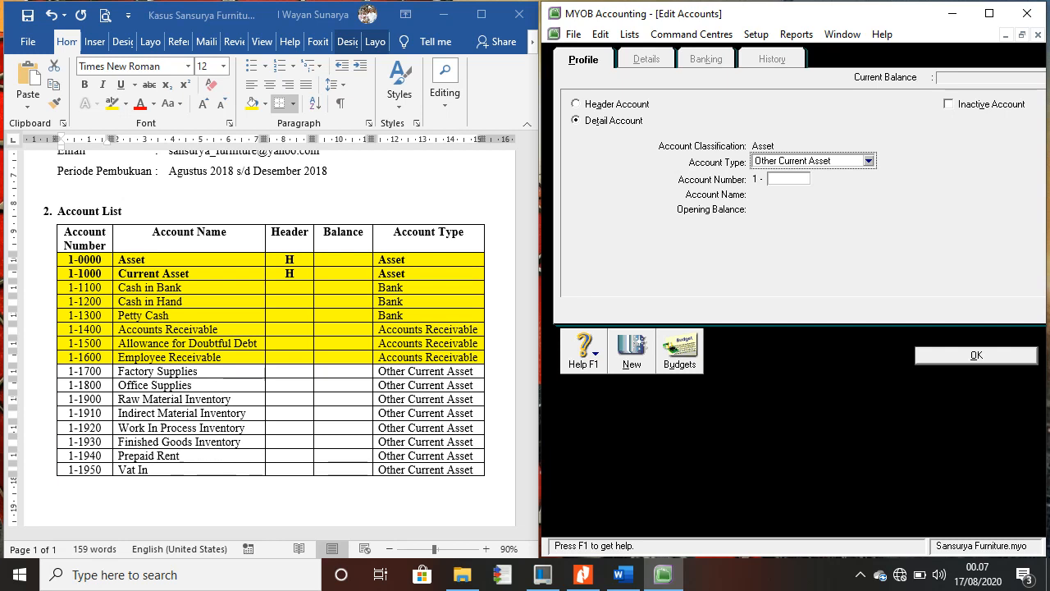
click(789, 179)
text(1700)
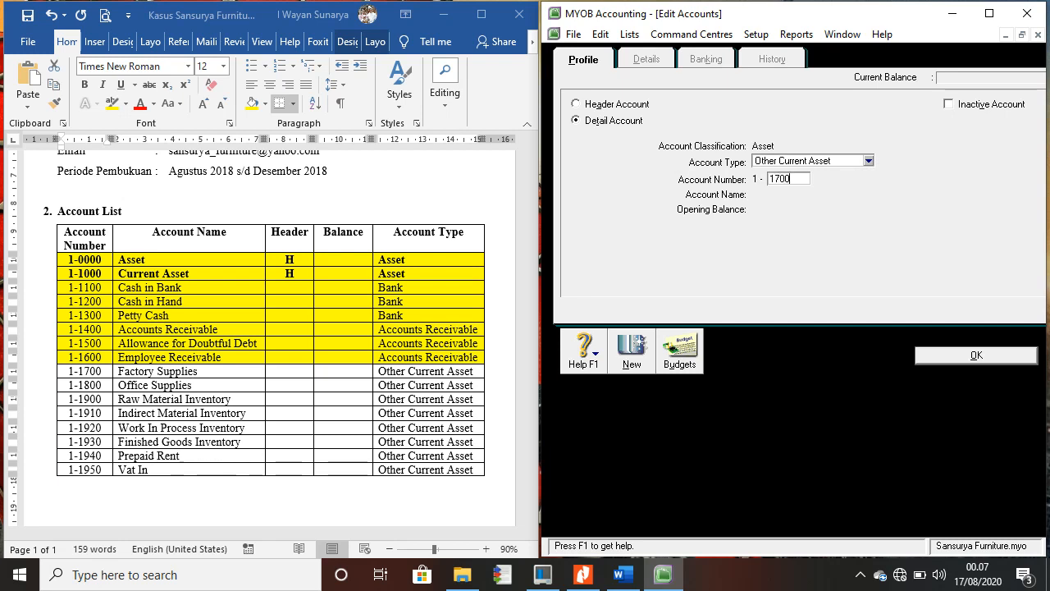
key(Tab)
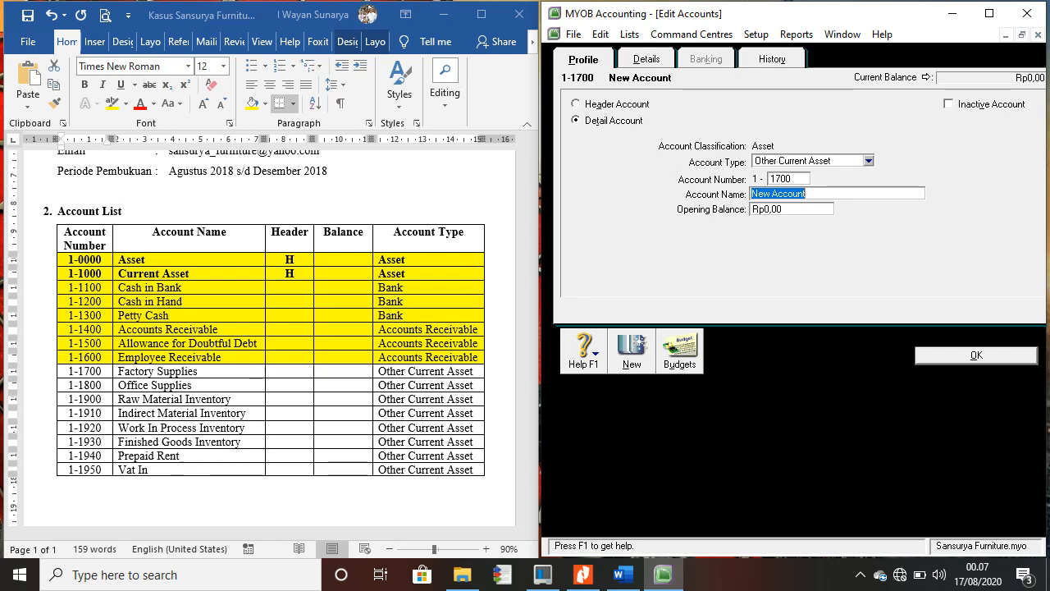
text(F)
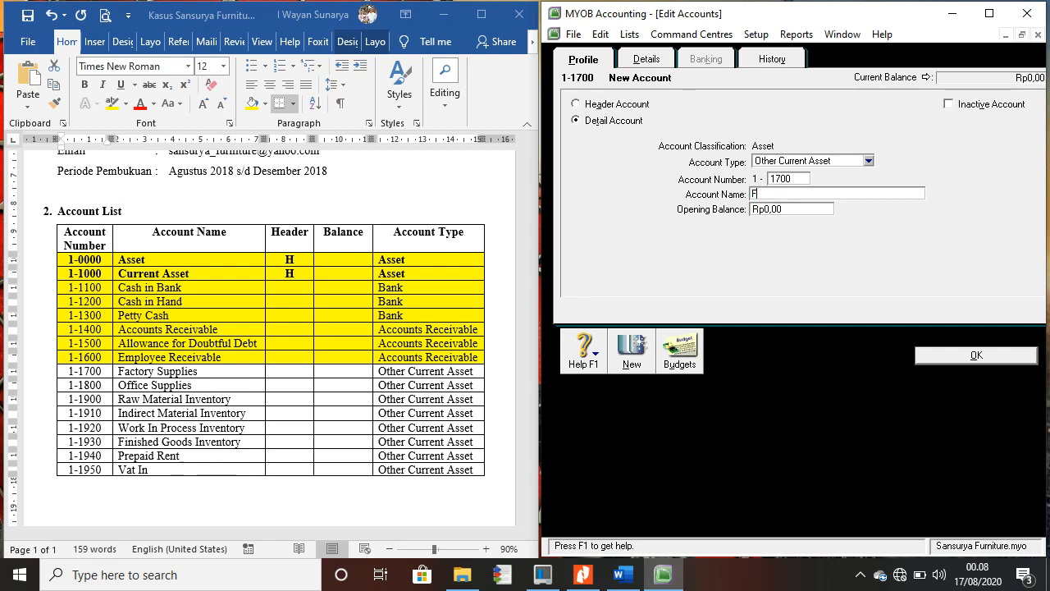
text(actory Supplies)
key(Return)
key(Return)
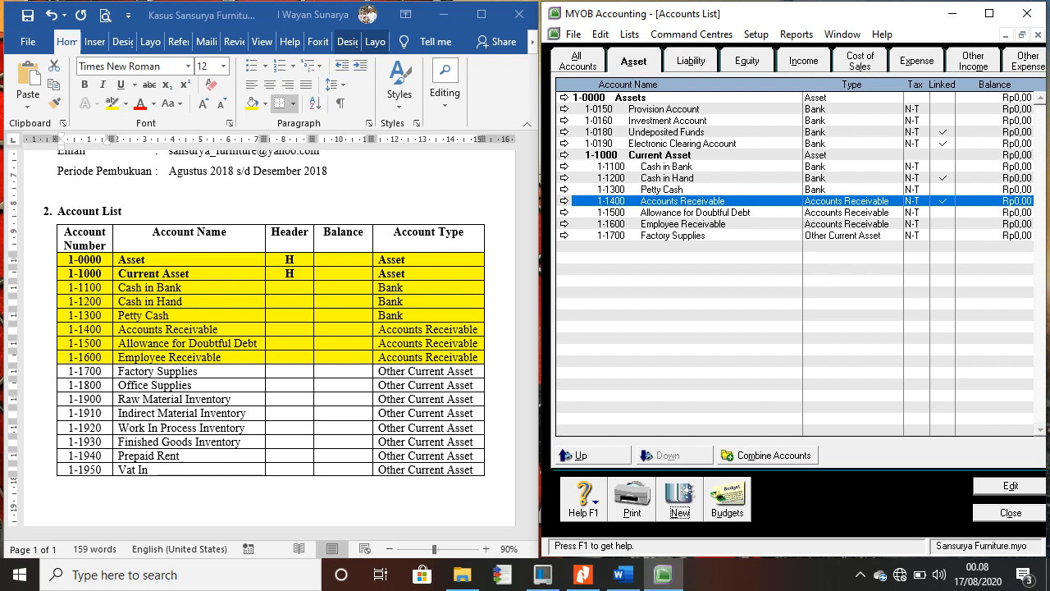
- Shade the Factory Supplies row of the Word account table yellow
key(alt+Tab)
drag(65, 371, 484, 371)
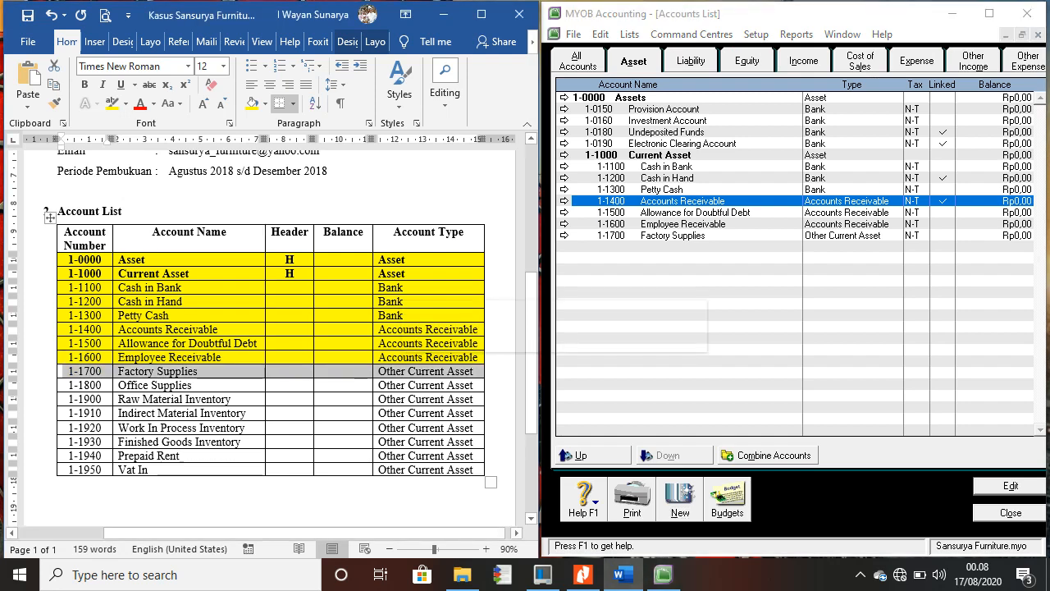
click(253, 103)
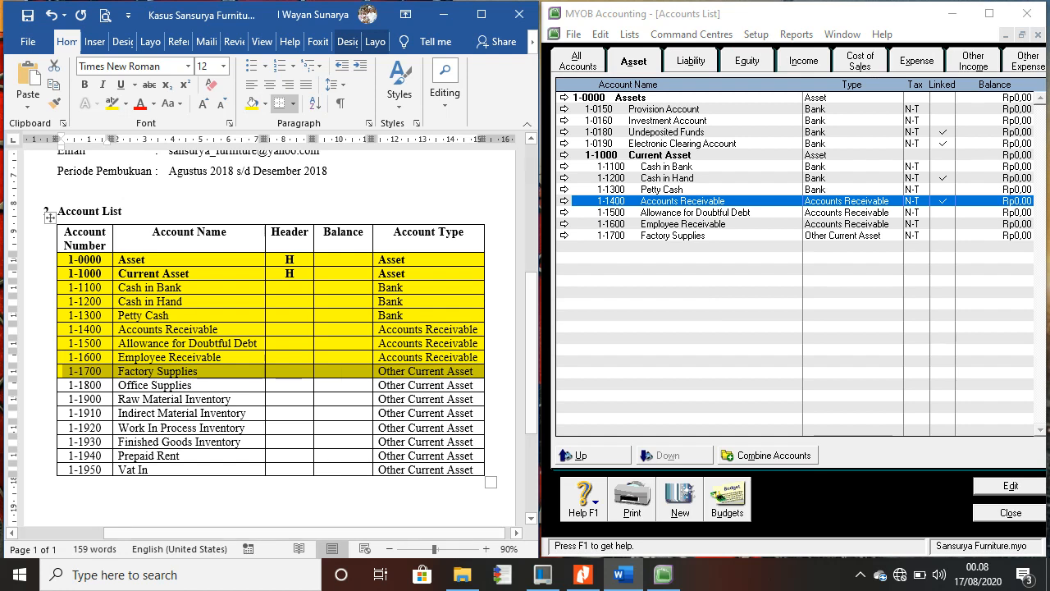
- Create a detail asset account of type Other Current Asset in MYOB, numbered 1-1800 and named Office Supplies
click(564, 236)
click(567, 235)
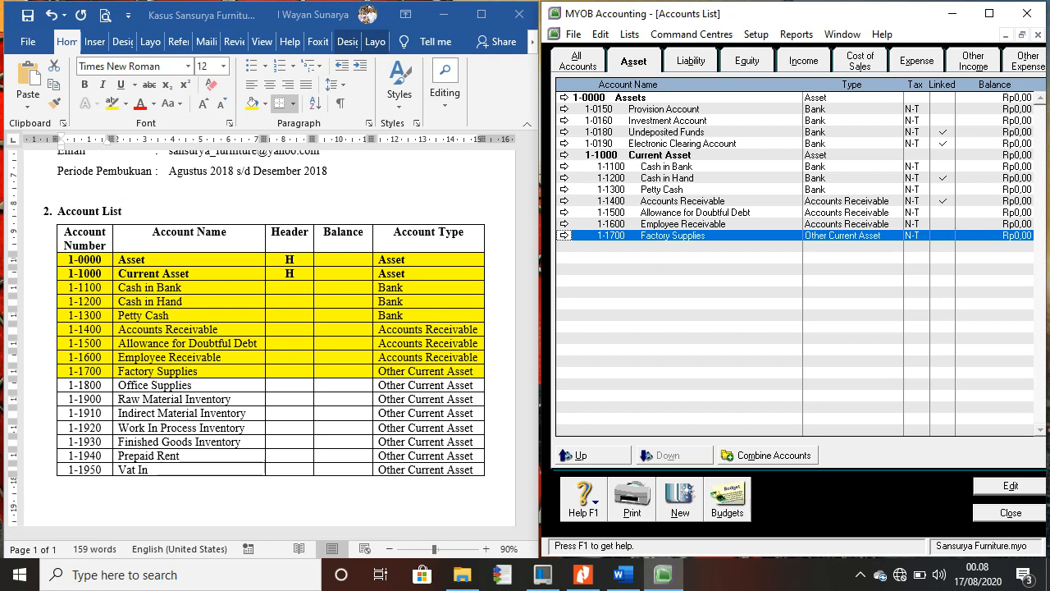
click(680, 511)
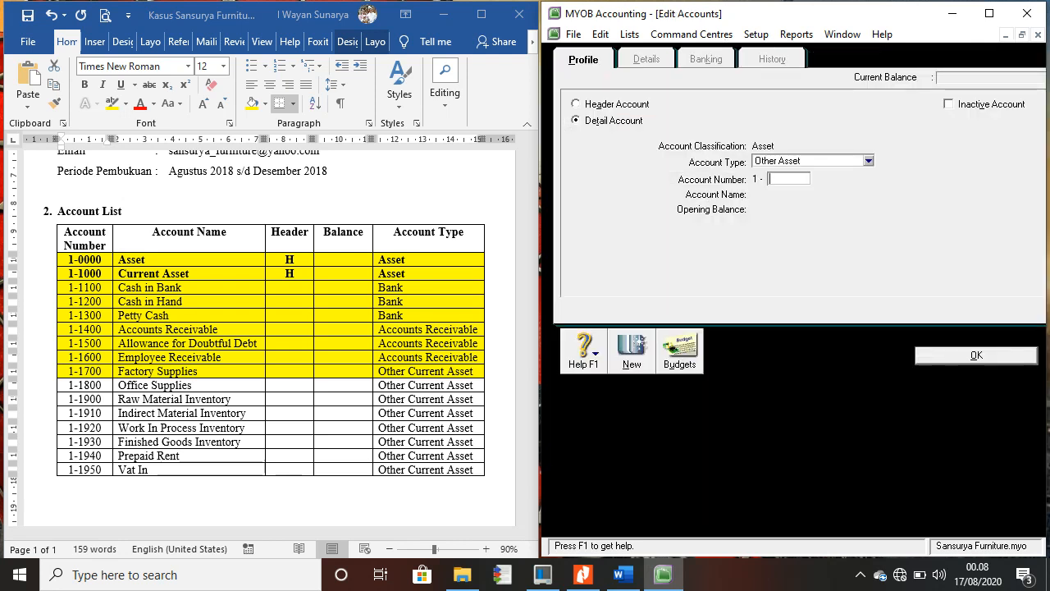
click(868, 161)
click(805, 197)
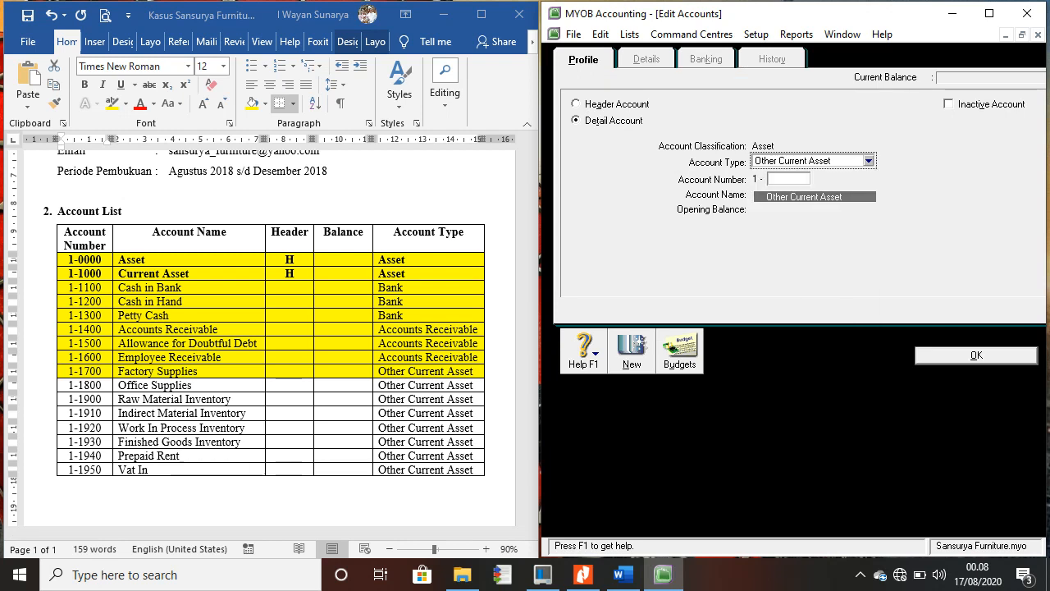
key(Tab)
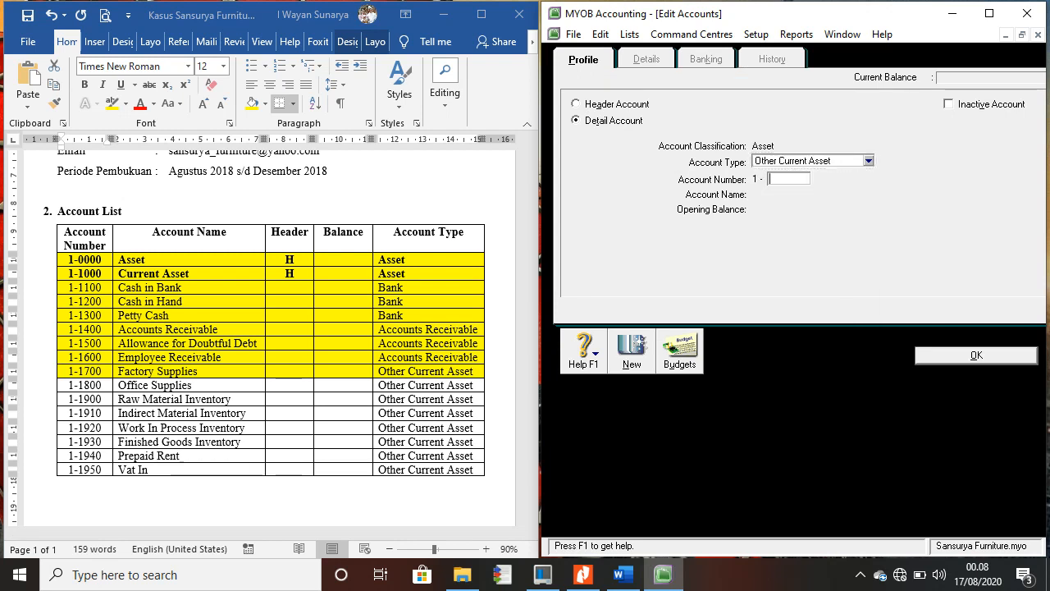
text(1800)
key(Tab)
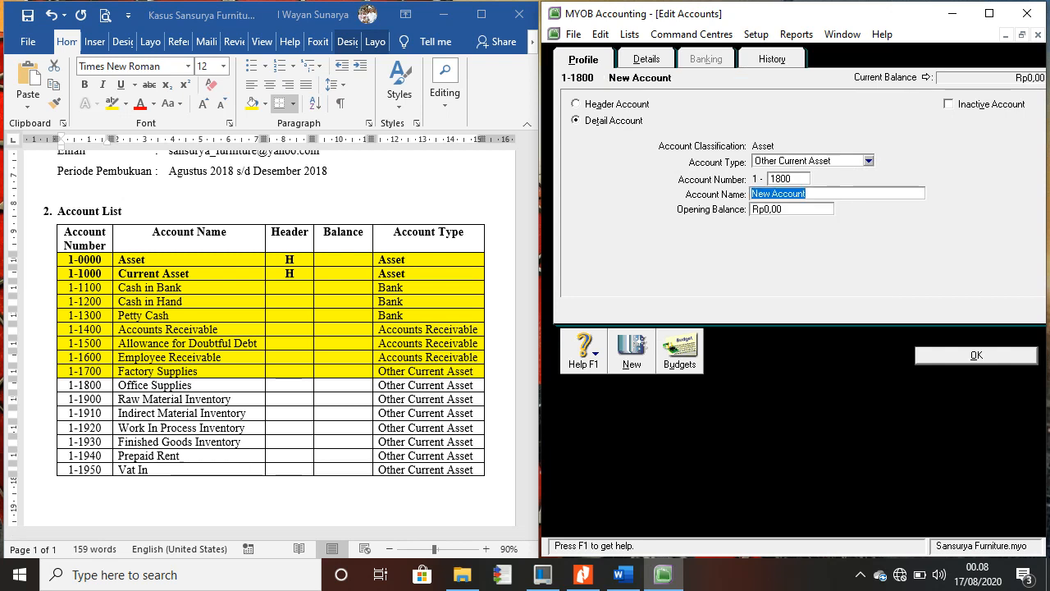
text(Office)
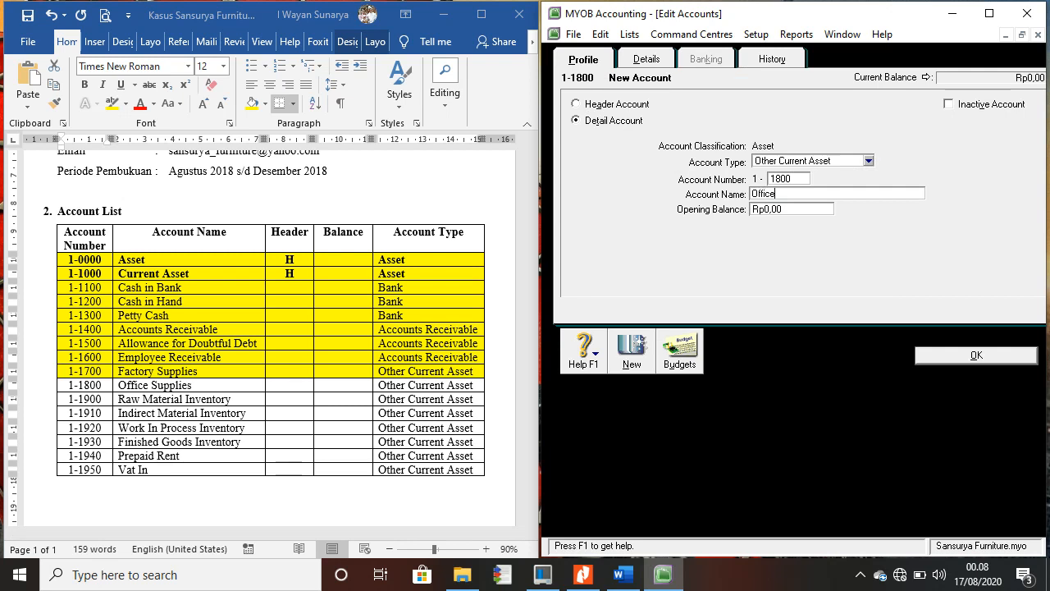
text( Supplies)
click(976, 356)
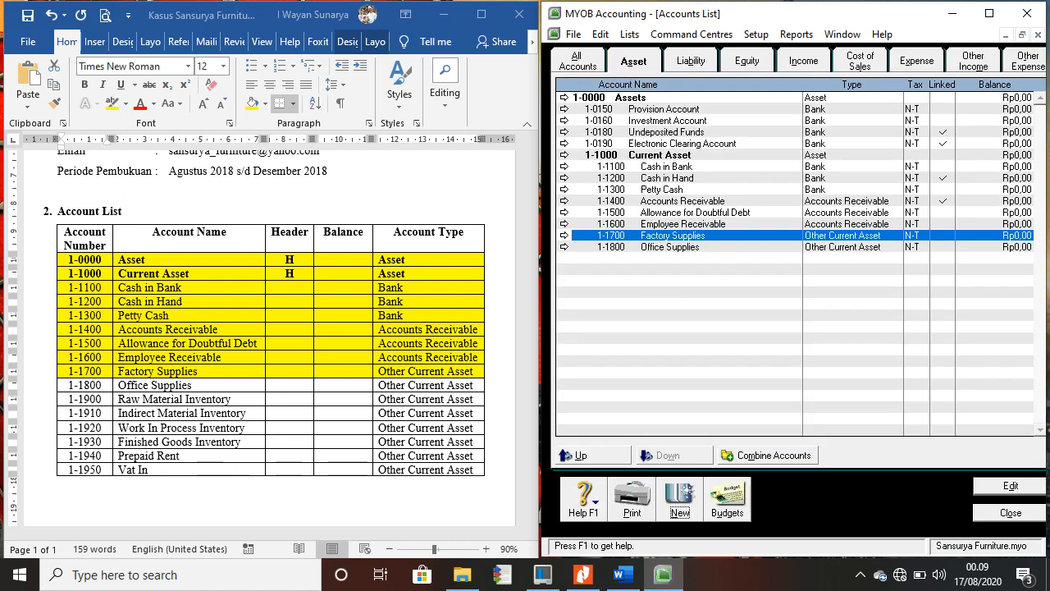
- Shade the Office Supplies row of the Word account table yellow
click(82, 371)
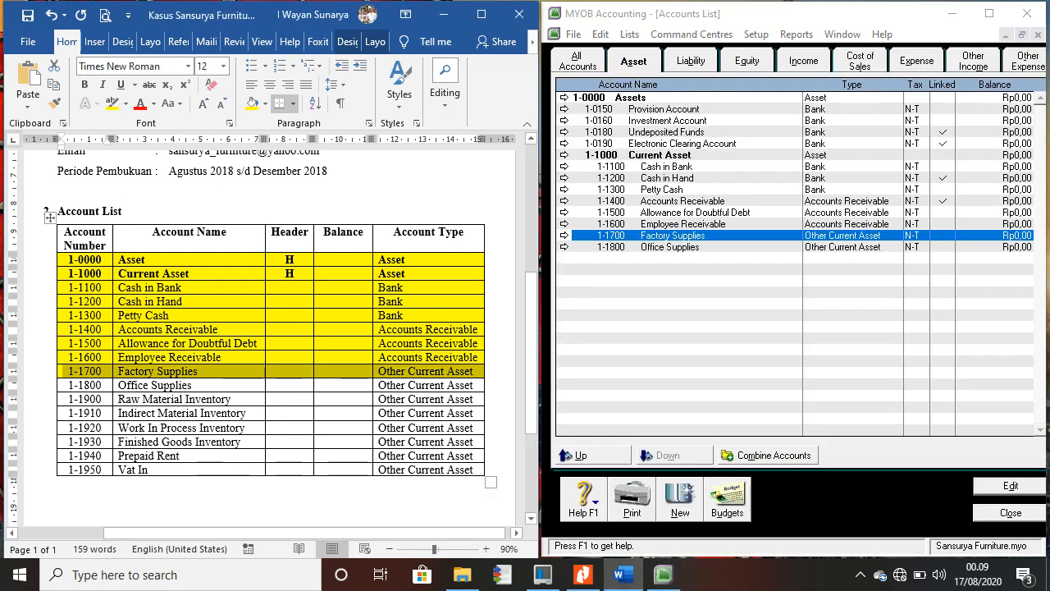
drag(82, 385, 435, 386)
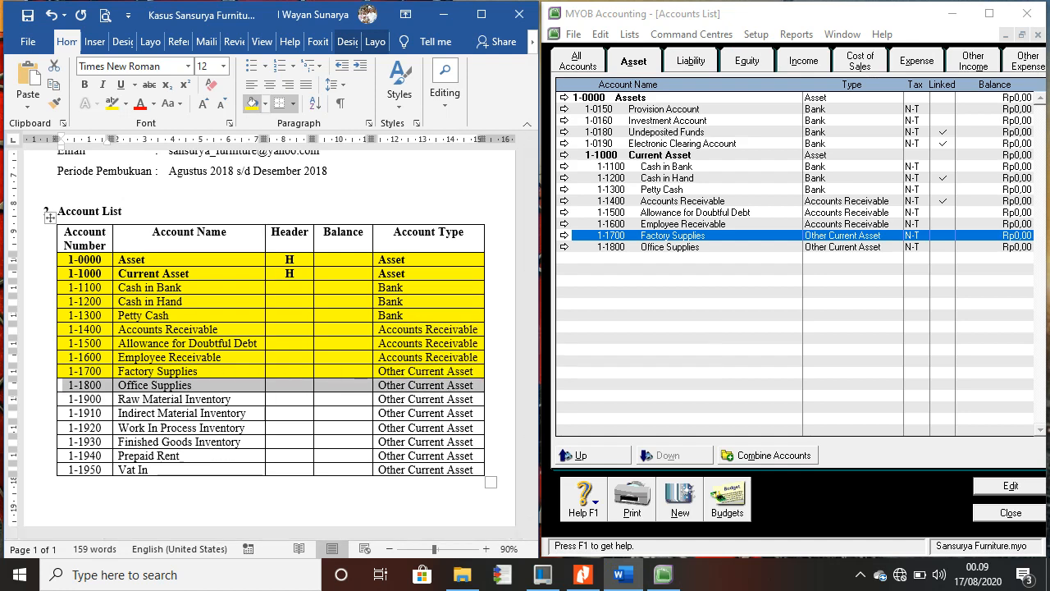
click(252, 103)
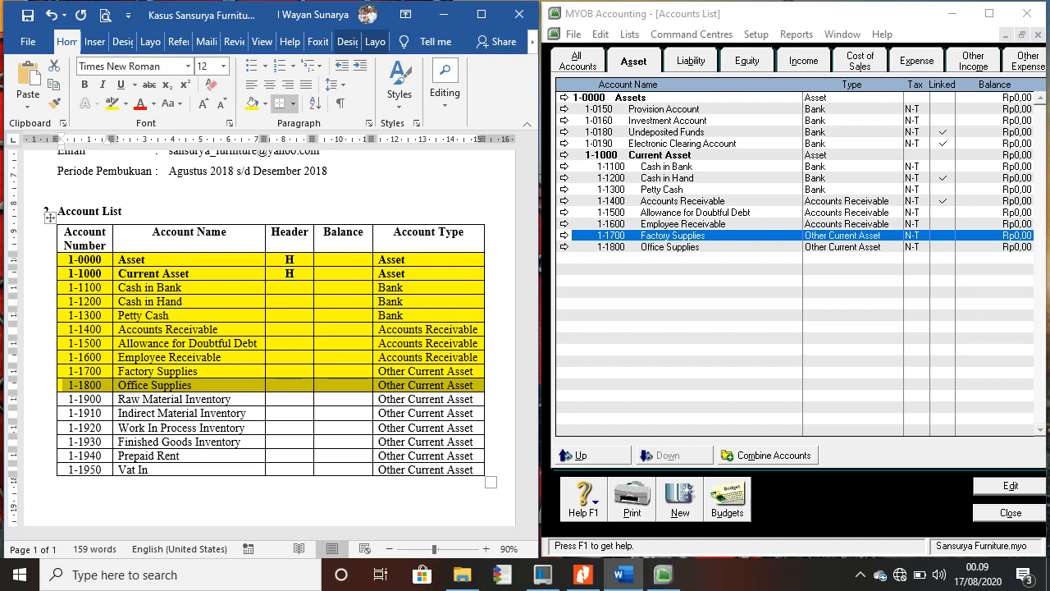
- Create a detail asset account of type Other Current Asset in MYOB, numbered 1-1900 and named Raw Material Inventory
click(680, 499)
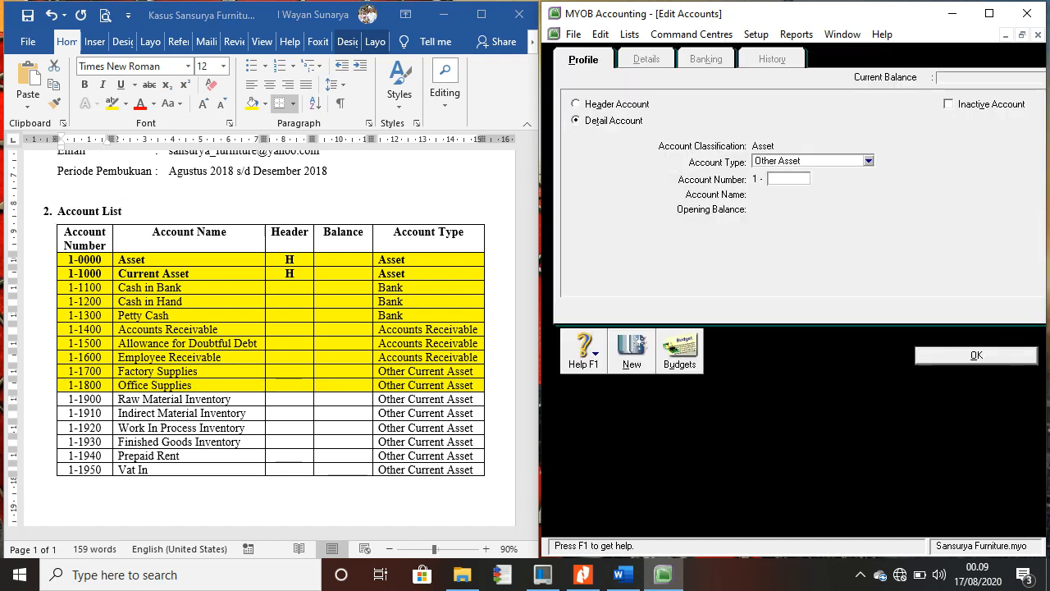
click(868, 161)
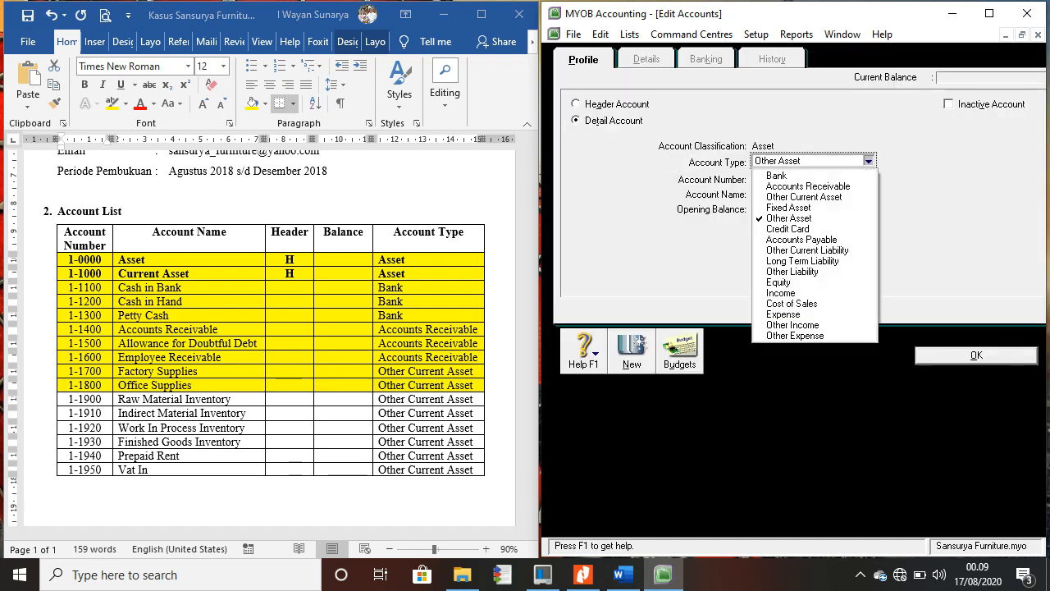
click(805, 197)
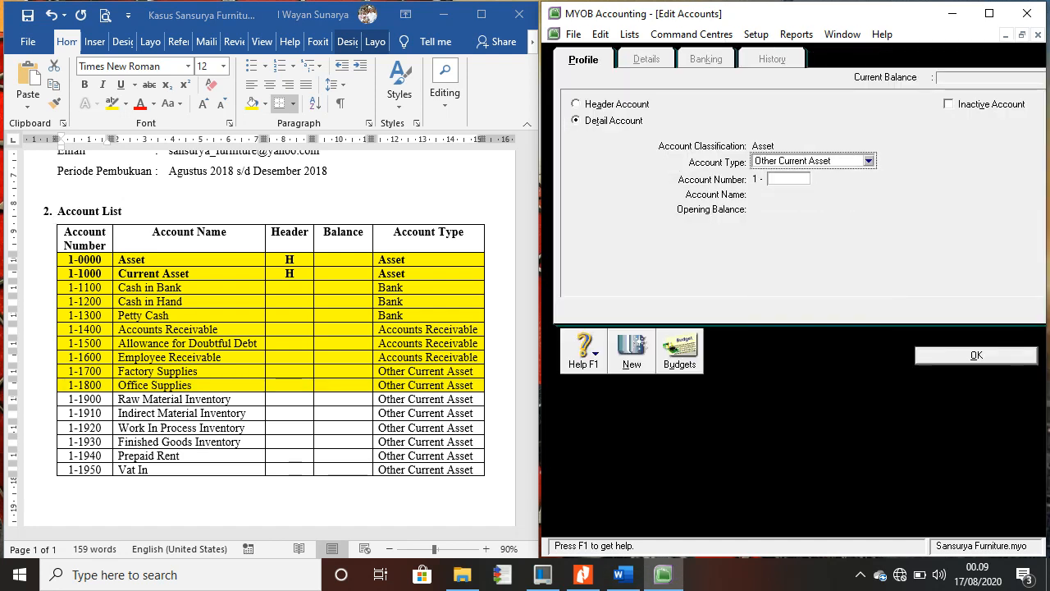
click(790, 179)
text(1900)
key(Tab)
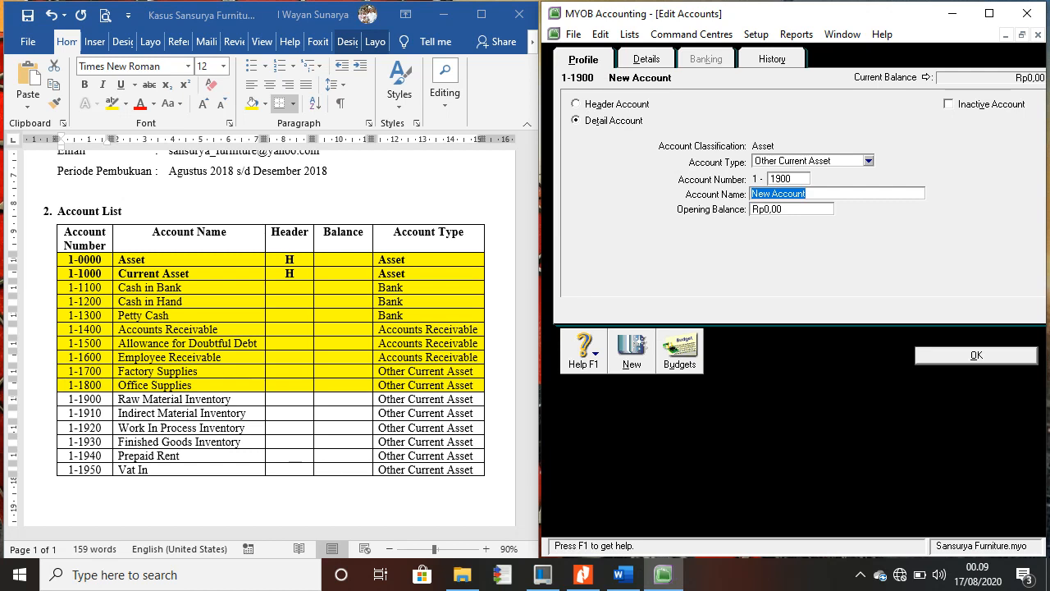
text(Raw Material)
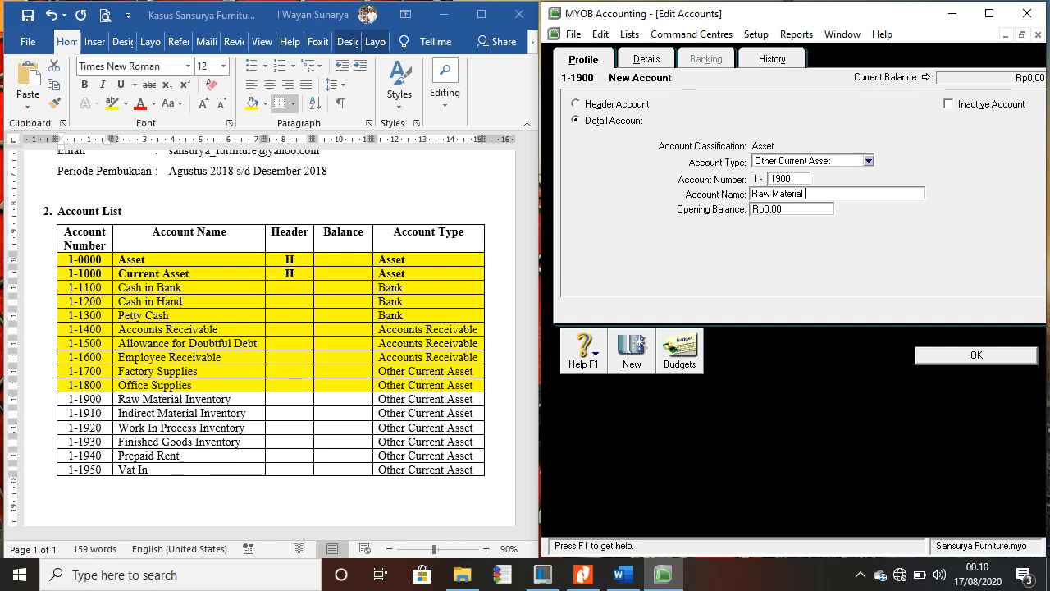
text( Inventory)
key(Return)
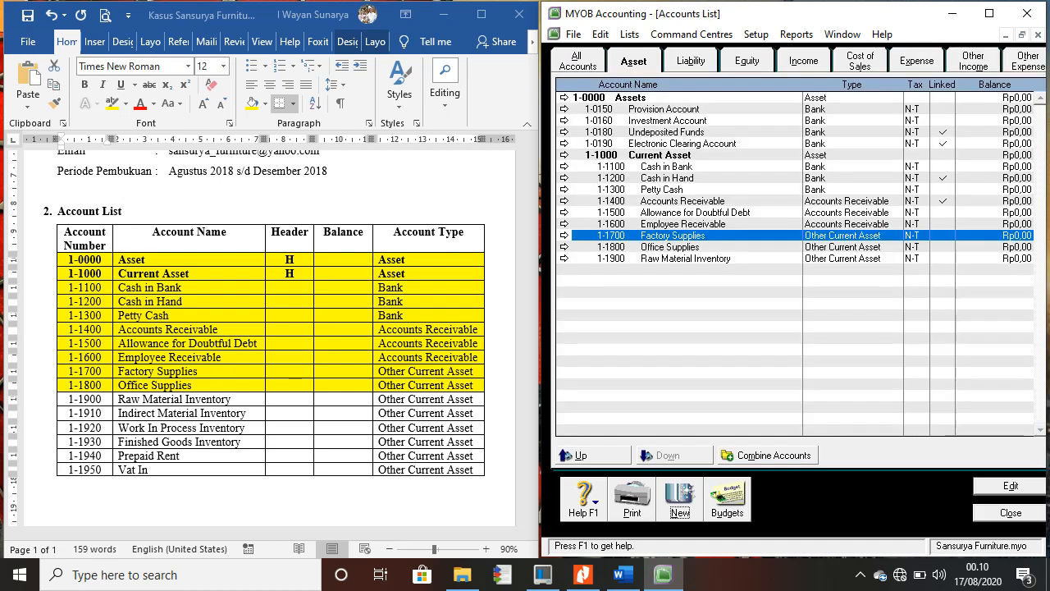
- Shade the Raw Material Inventory row of the Word account table yellow
key(alt+Tab)
drag(74, 400, 427, 397)
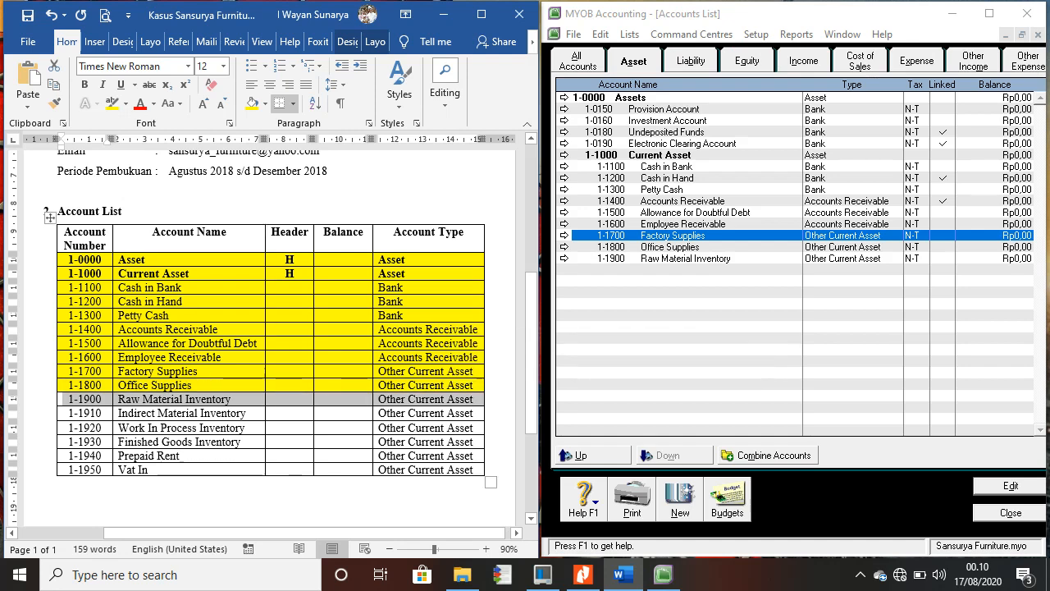
click(252, 103)
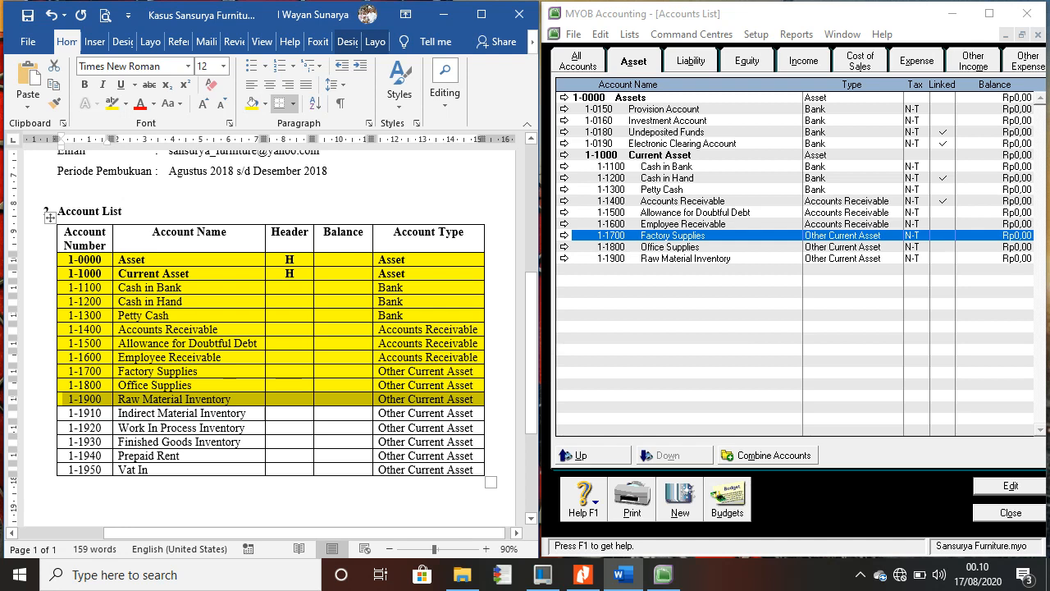
- Create a detail asset account of type Other Current Asset in MYOB, numbered 1-1910 and named Indirect Material Inventory
click(138, 413)
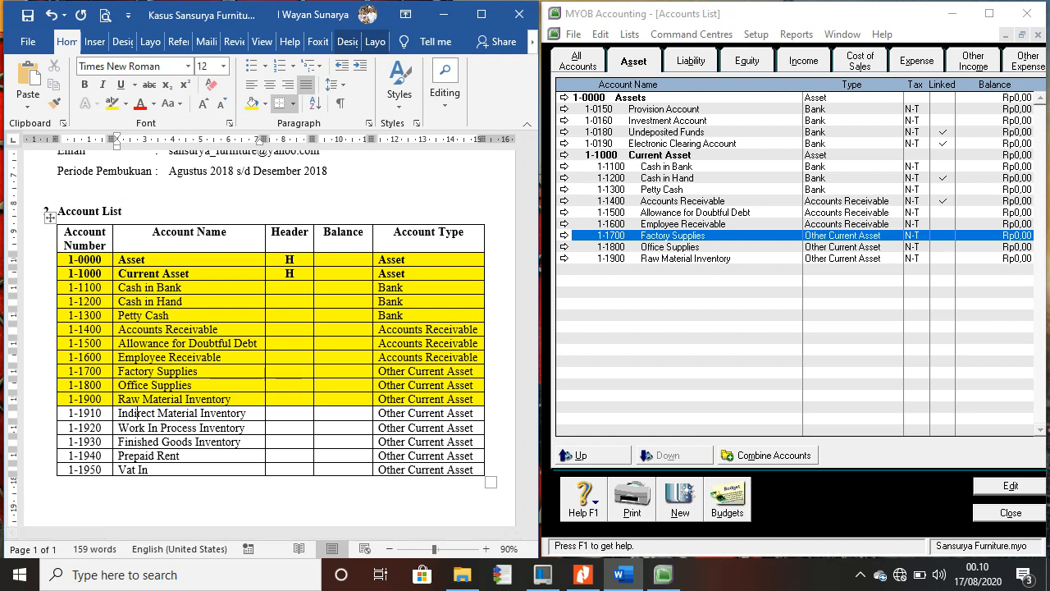
click(96, 414)
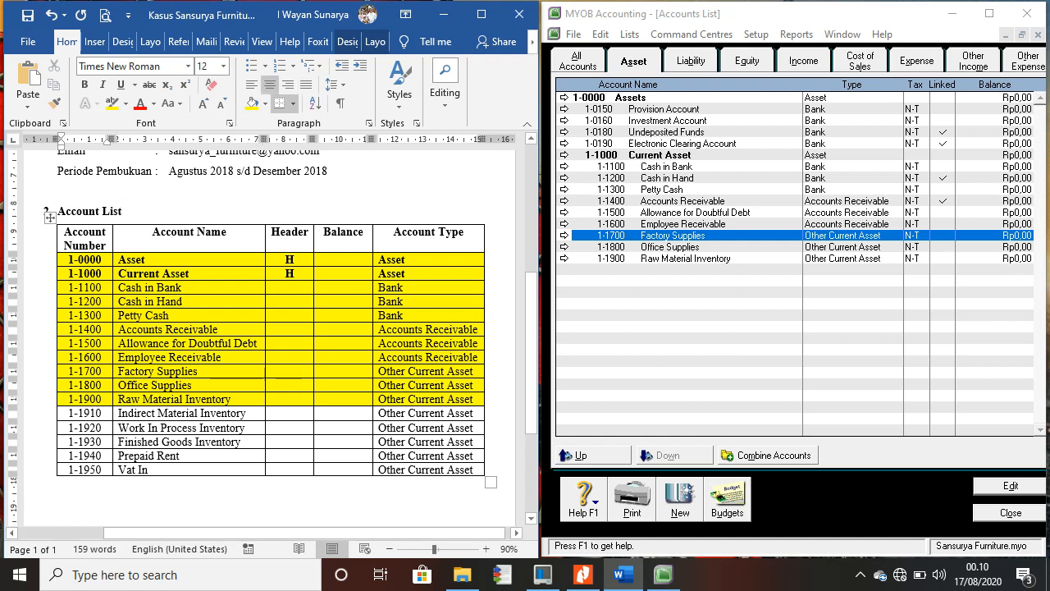
click(121, 414)
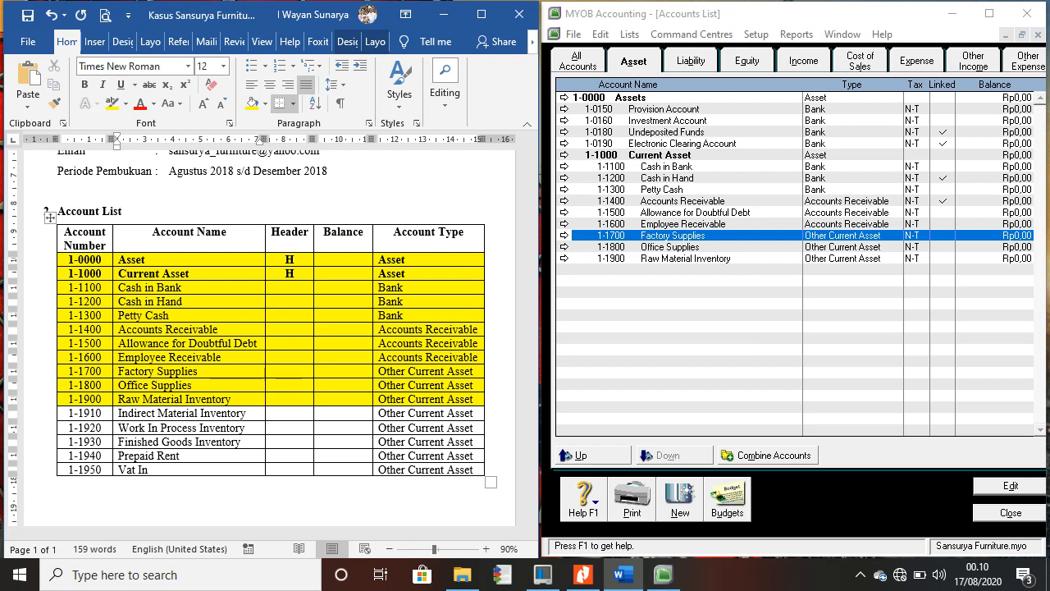
click(679, 498)
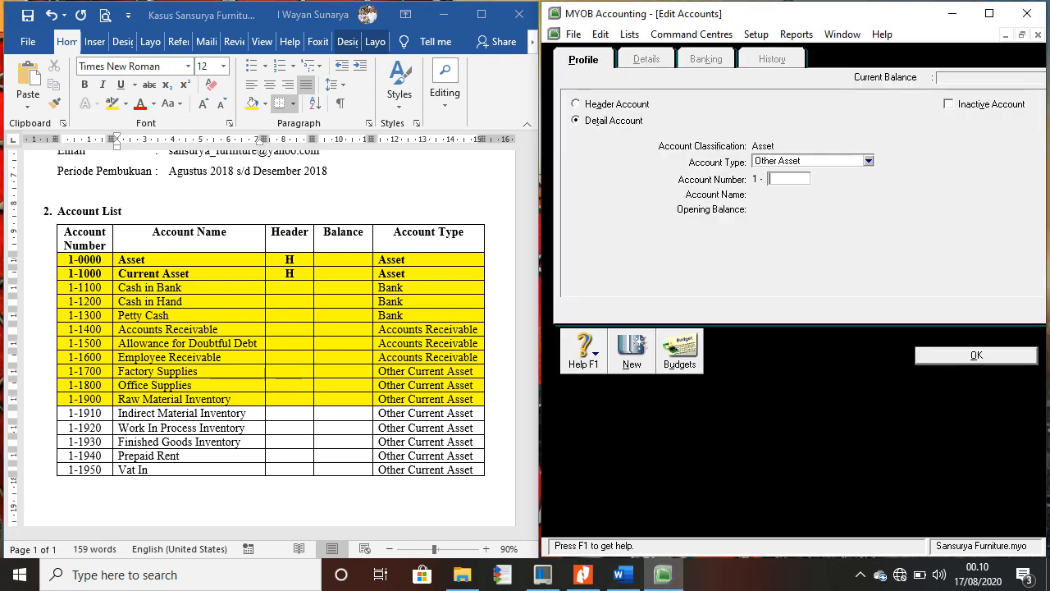
click(868, 161)
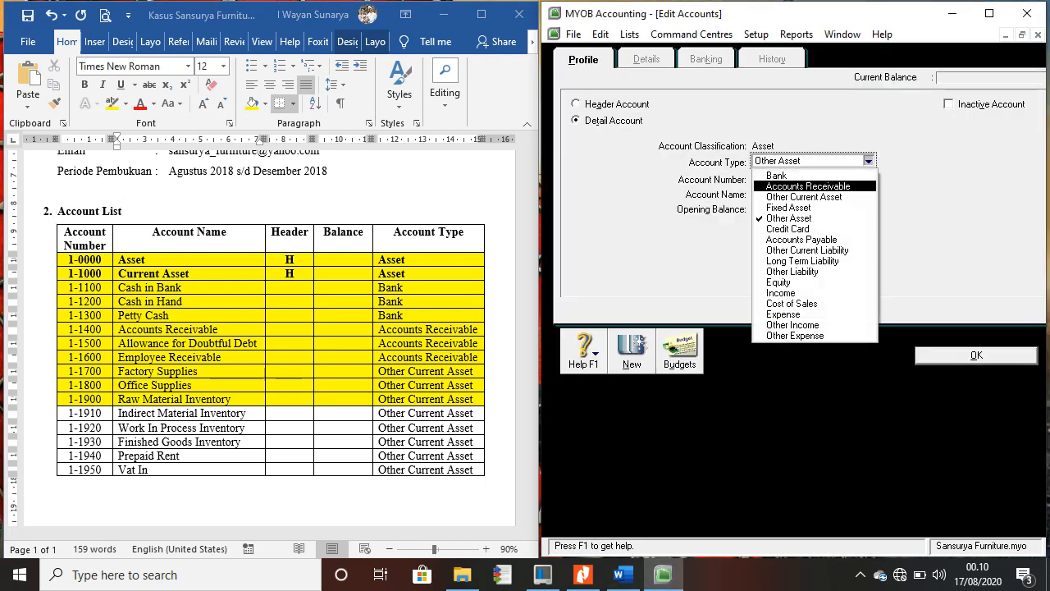
click(821, 197)
click(787, 179)
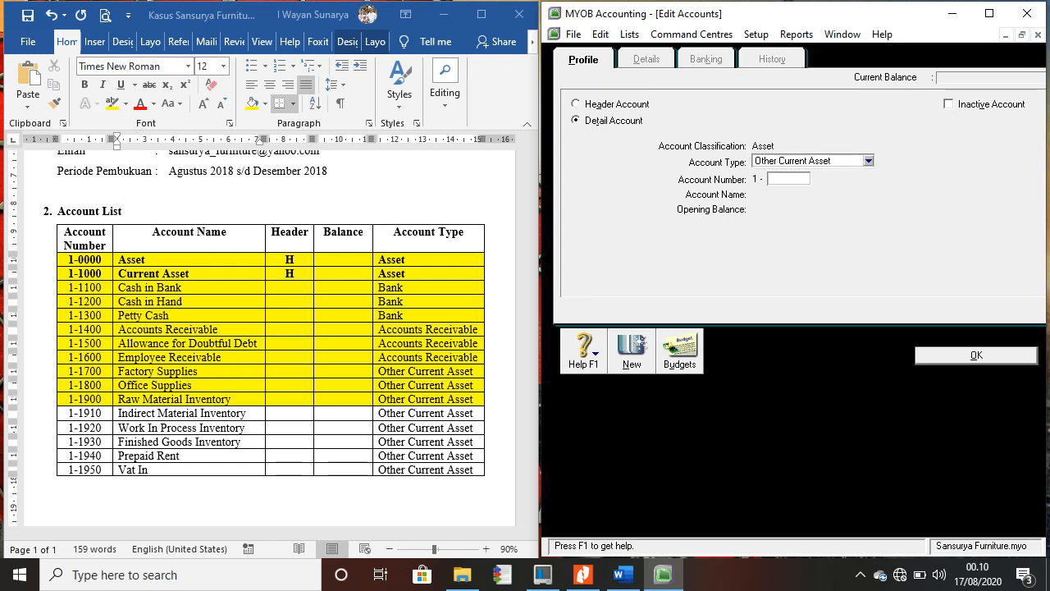
text(1910)
key(Tab)
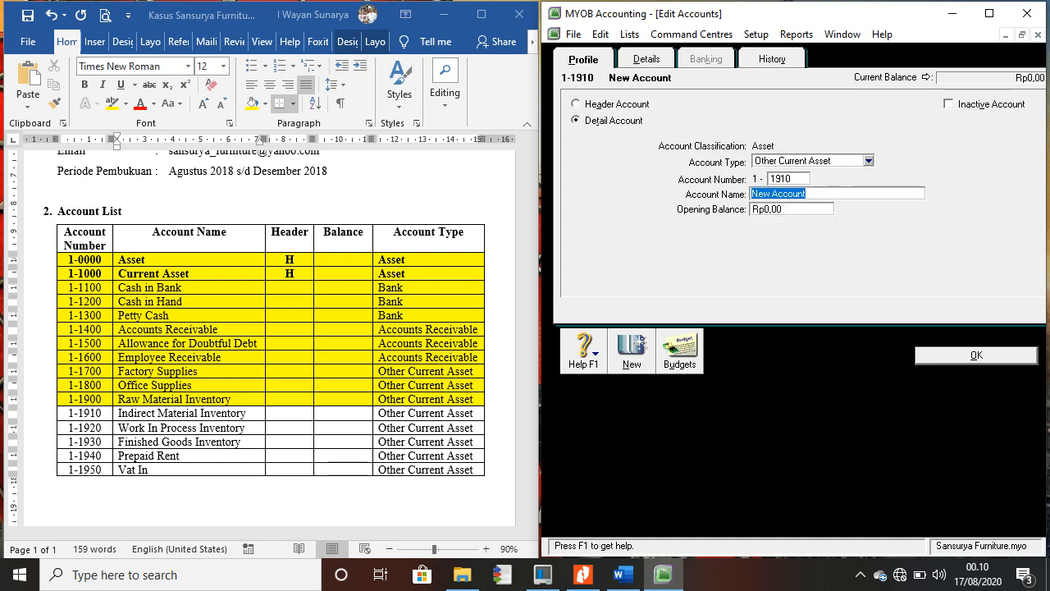
text(In)
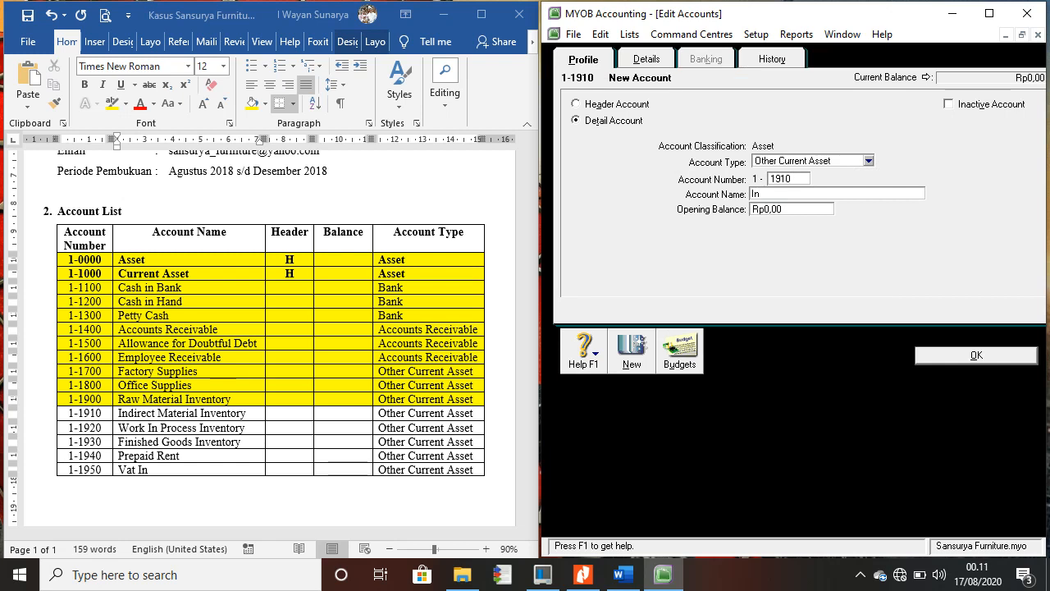
text(direct Material Invenory)
key(Return)
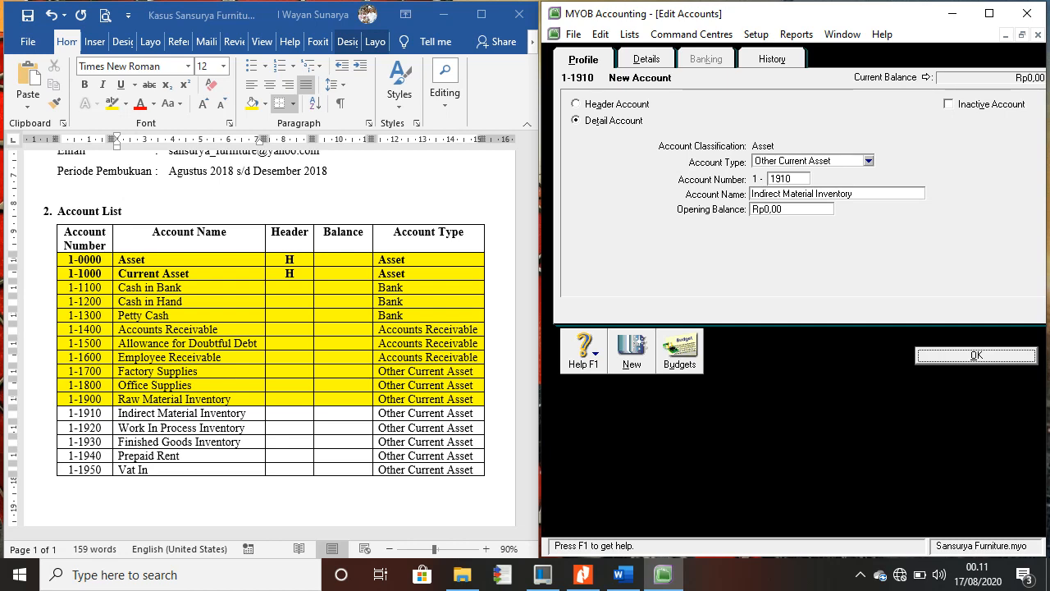
- Shade the Indirect Material Inventory row of the Word account table yellow
click(121, 413)
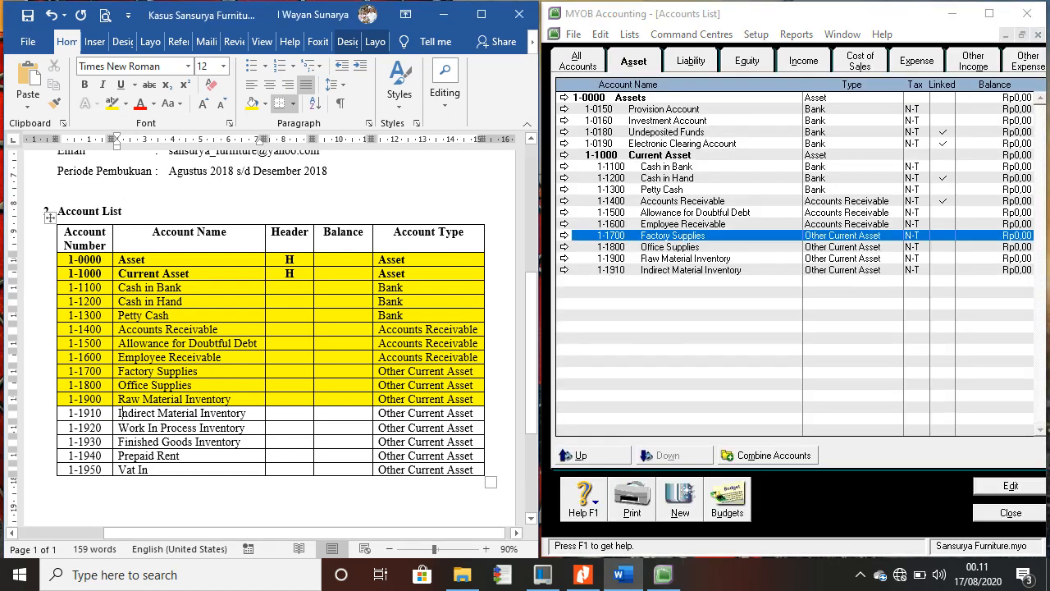
drag(65, 413, 480, 413)
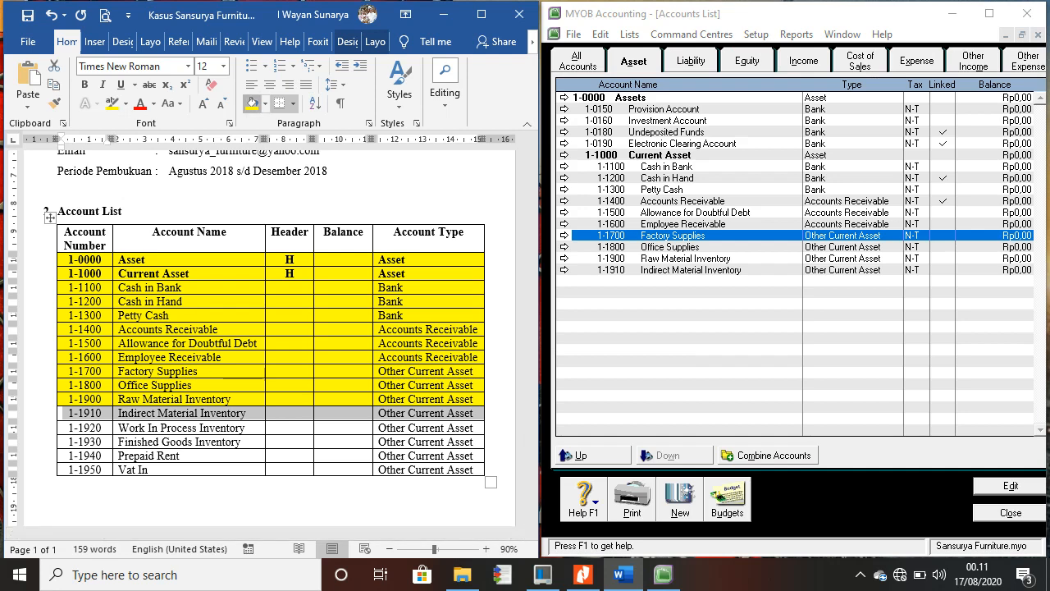
click(252, 102)
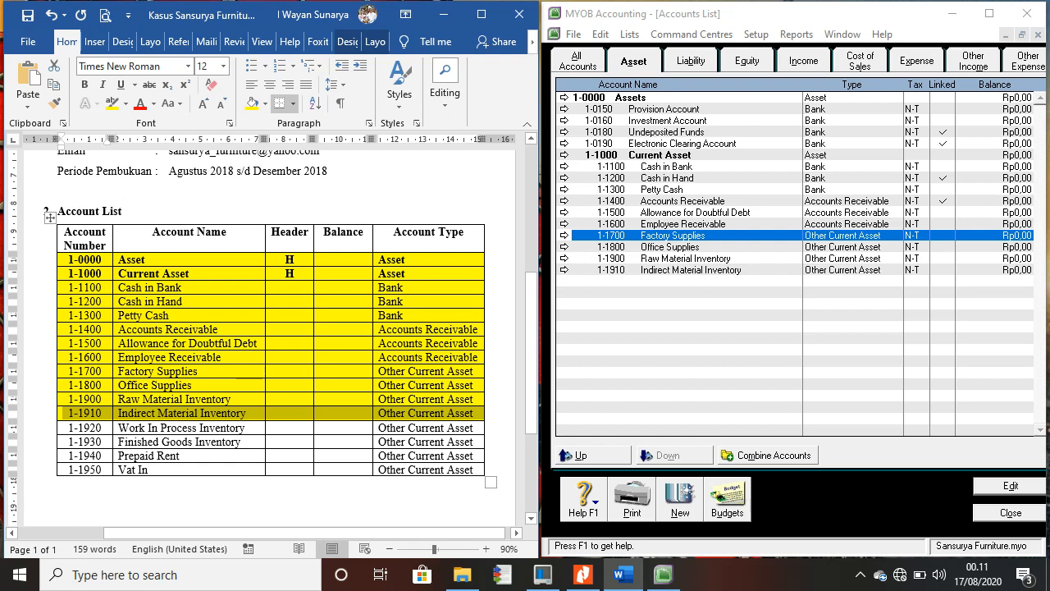
- Create a detail asset account of type Other Current Asset in MYOB, numbered 1-1920 and named Work In process Inventory
key(alt+Tab)
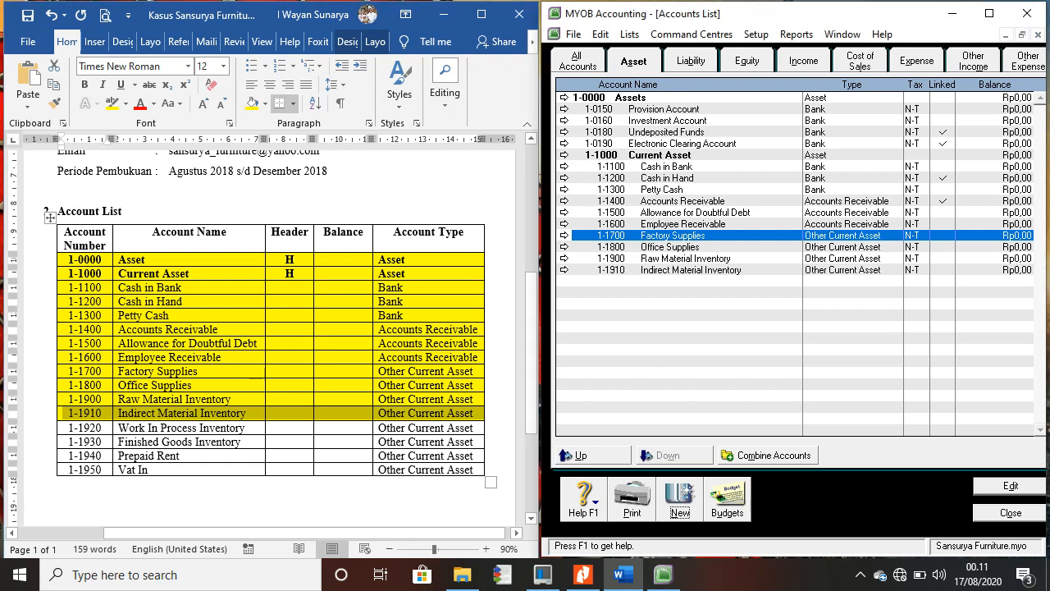
key(alt+n)
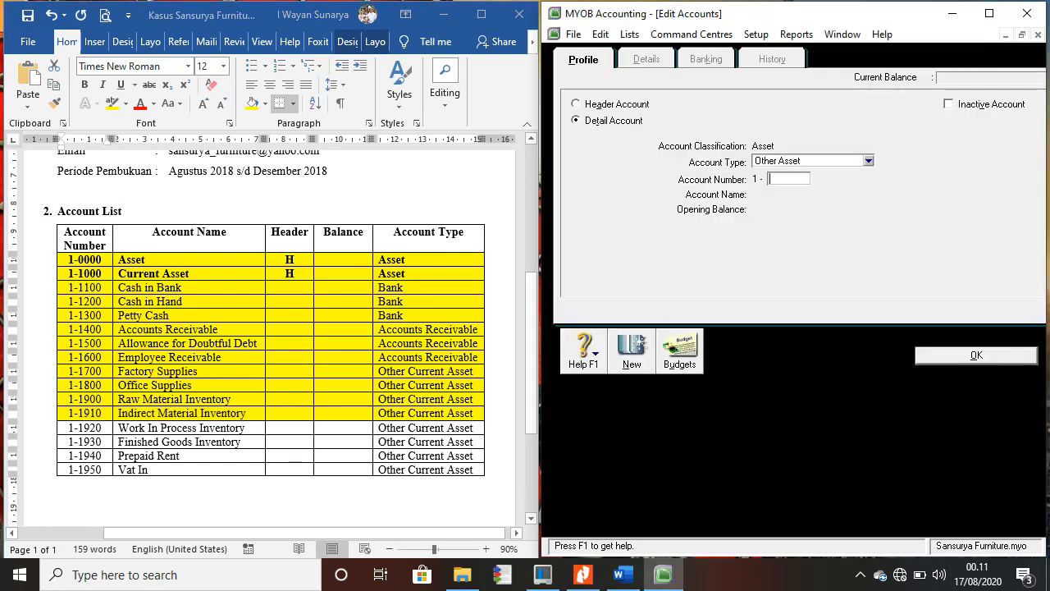
key(shift+Tab)
key(alt+Down)
key(Return)
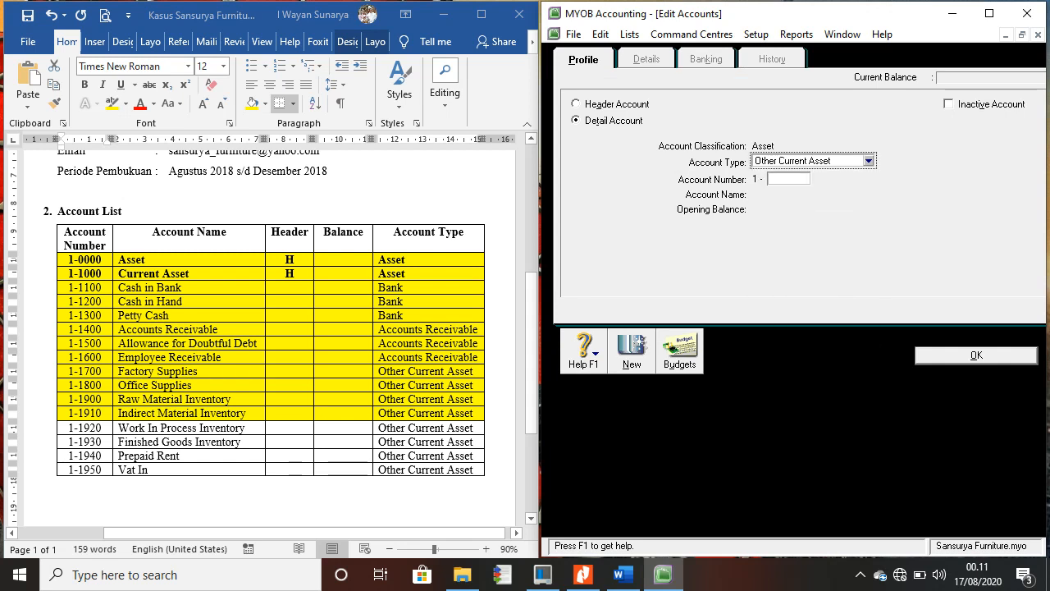
click(789, 178)
text(1920)
key(Tab)
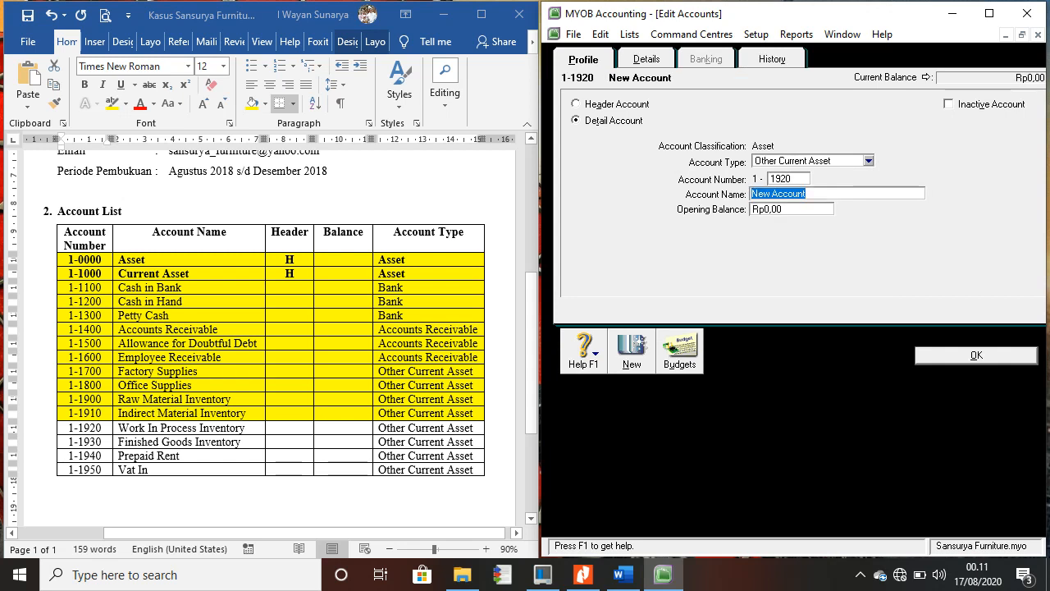
text(Work)
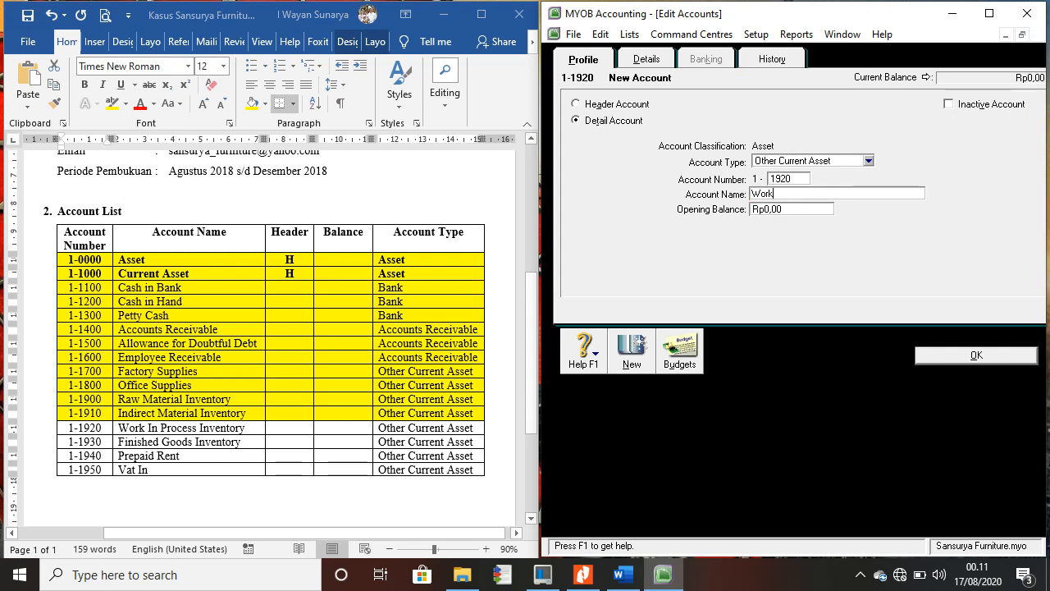
text( In process Inventory)
key(Return)
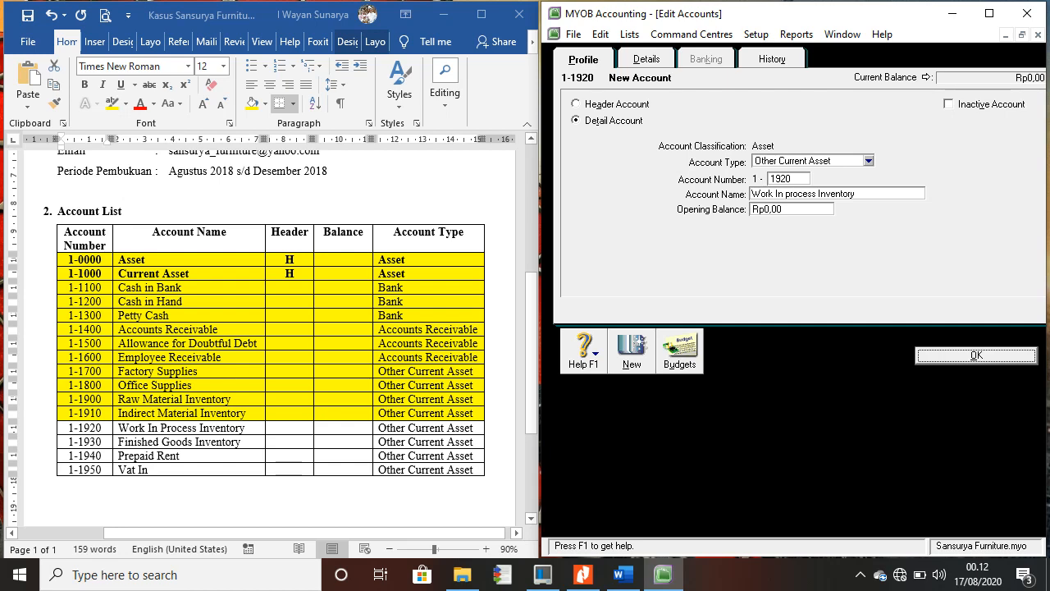
key(Return)
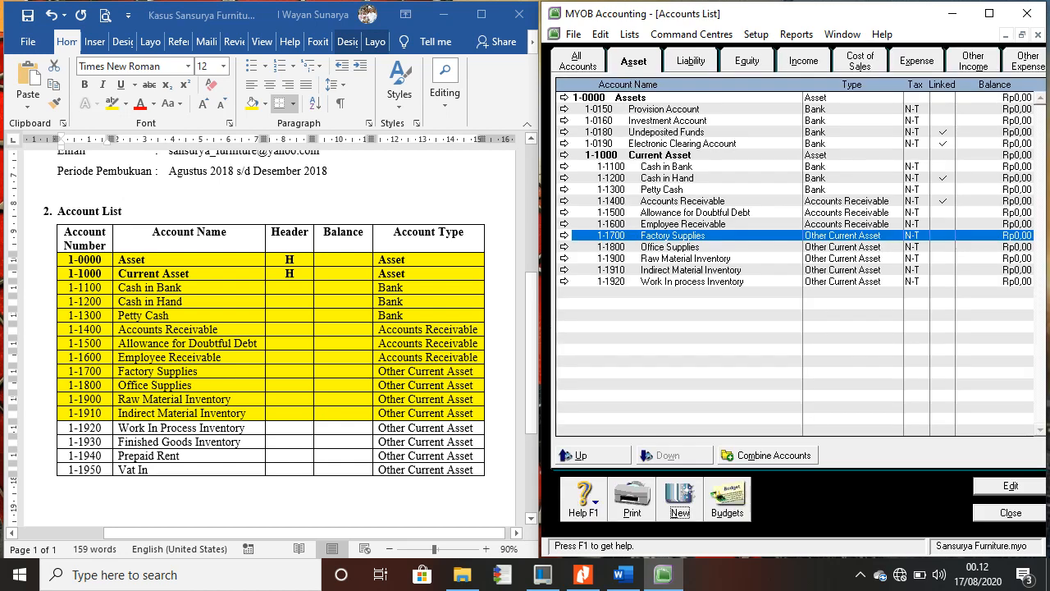
- Shade the Work In Process Inventory row of the Word account table yellow
click(82, 427)
drag(66, 428, 480, 427)
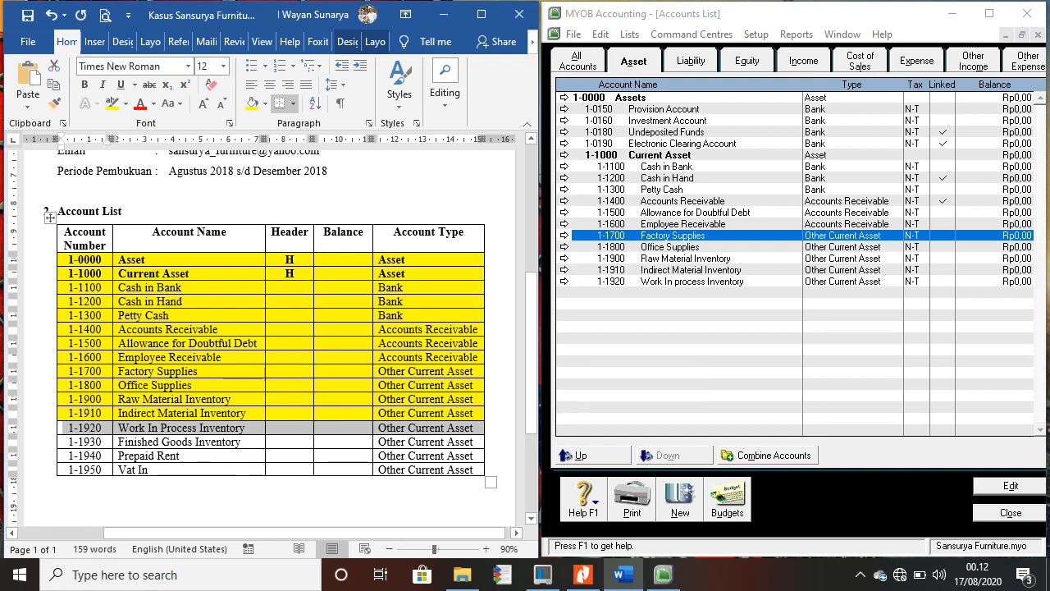
click(253, 102)
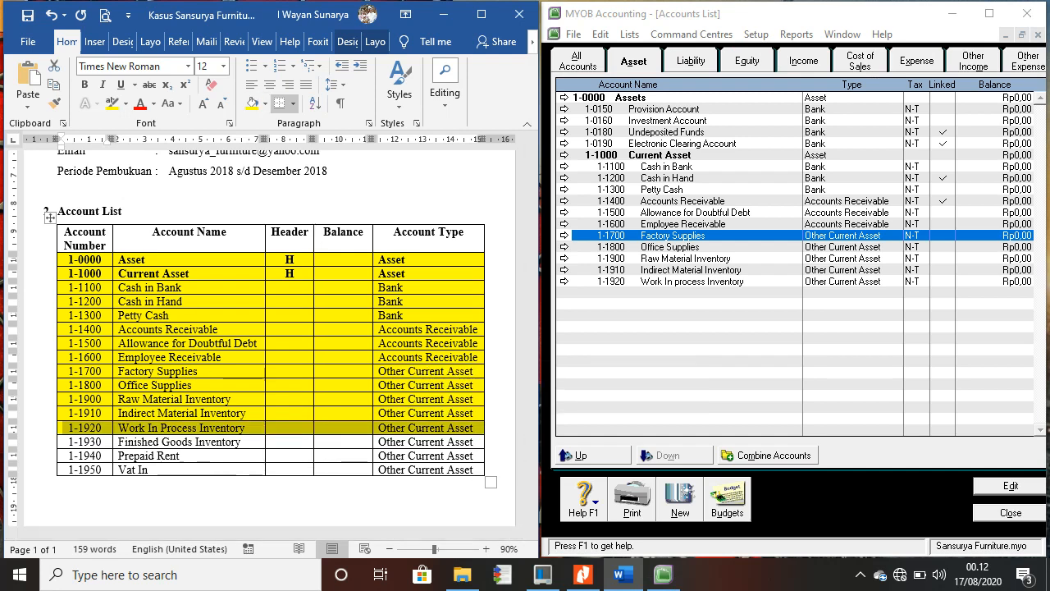
- Start another detail asset account in MYOB and set its account type to Other Current Asset
click(680, 502)
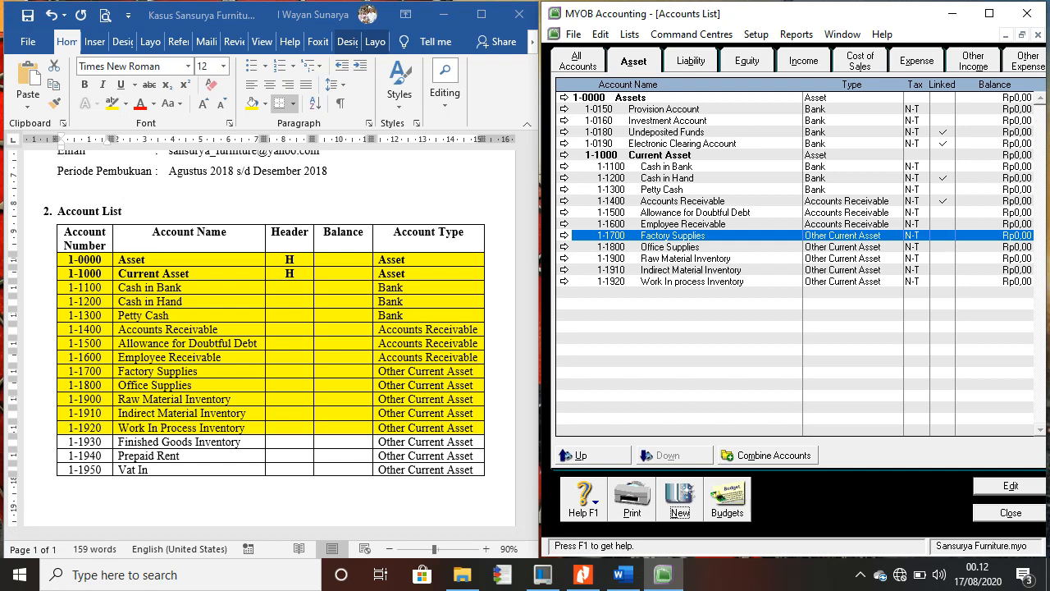
key(ctrl+n)
key(shift+Tab)
key(alt+Down)
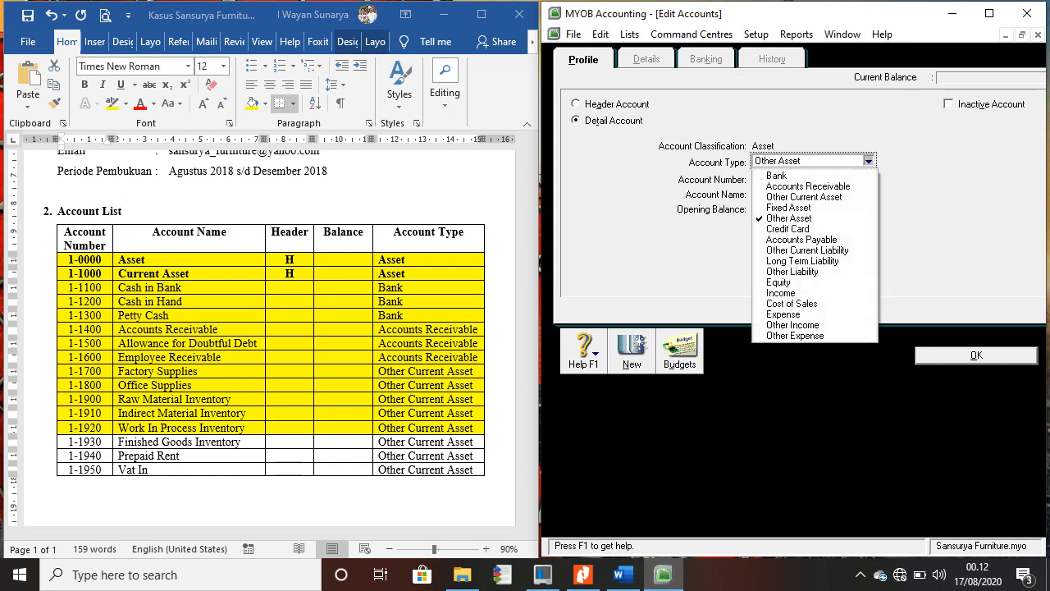
key(Down)
key(Down)
key(Down)
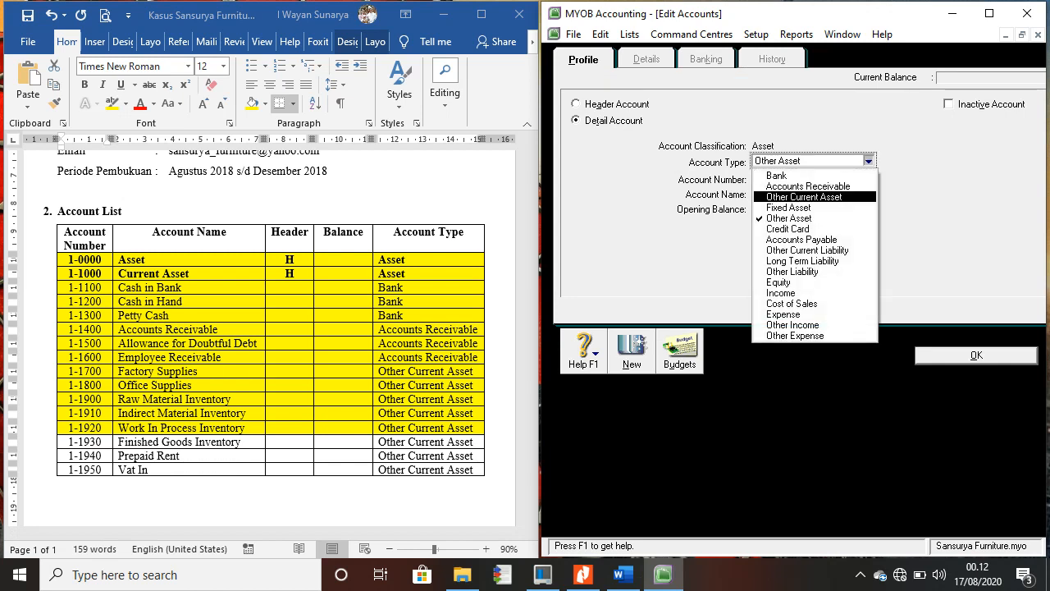
key(Down)
key(Down)
key(Down)
key(Down)
key(Down)
key(Down)
key(Down)
key(Up)
key(Up)
key(Up)
key(Up)
key(Up)
key(Up)
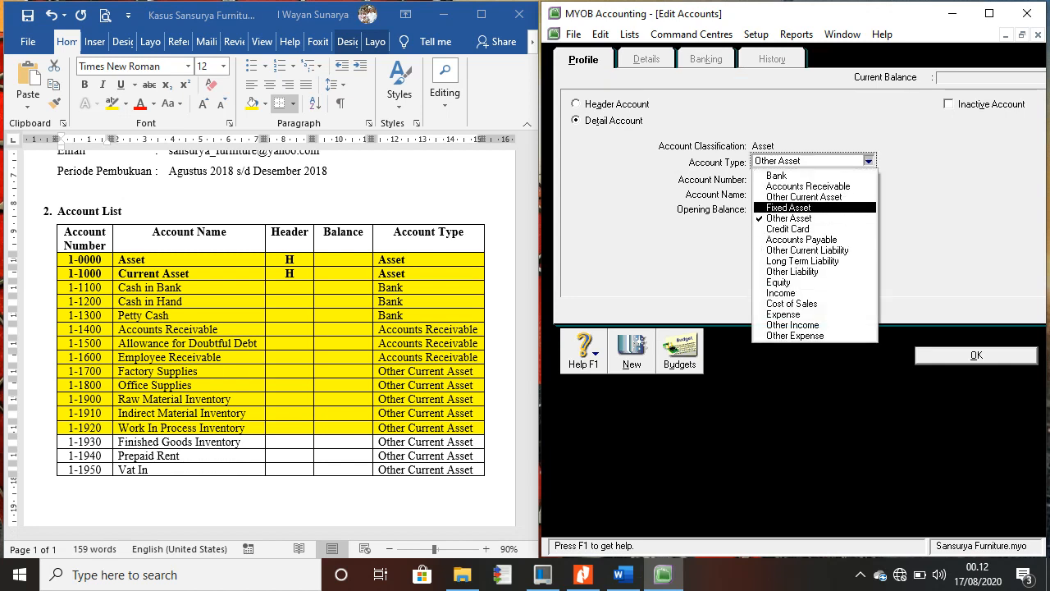
key(Down)
key(Down)
key(Down)
key(Up)
key(Up)
key(Up)
key(Up)
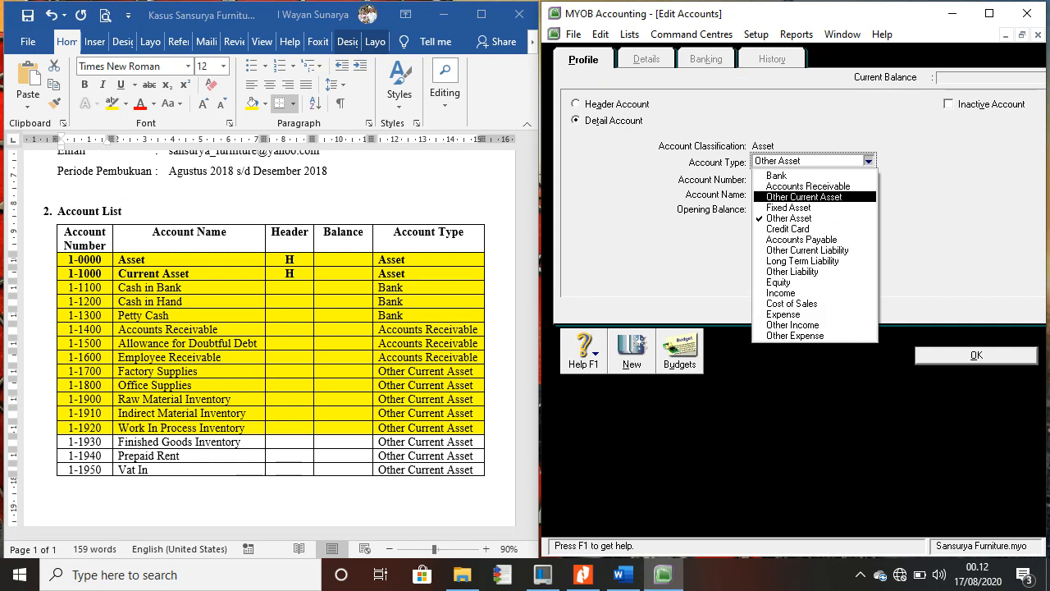
key(Down)
key(Down)
key(Down)
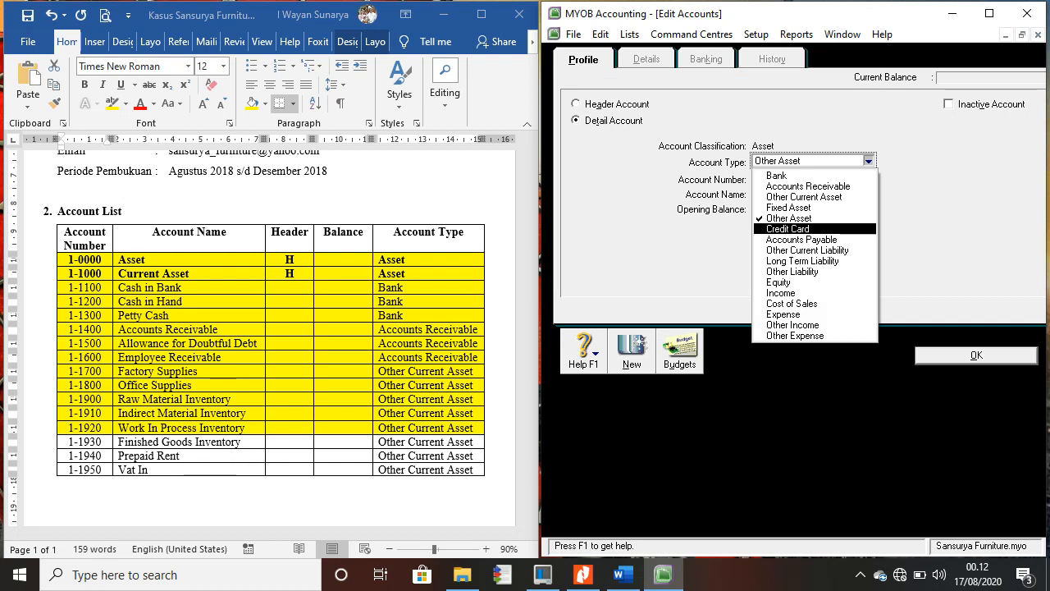
key(Up)
key(Up)
key(Up)
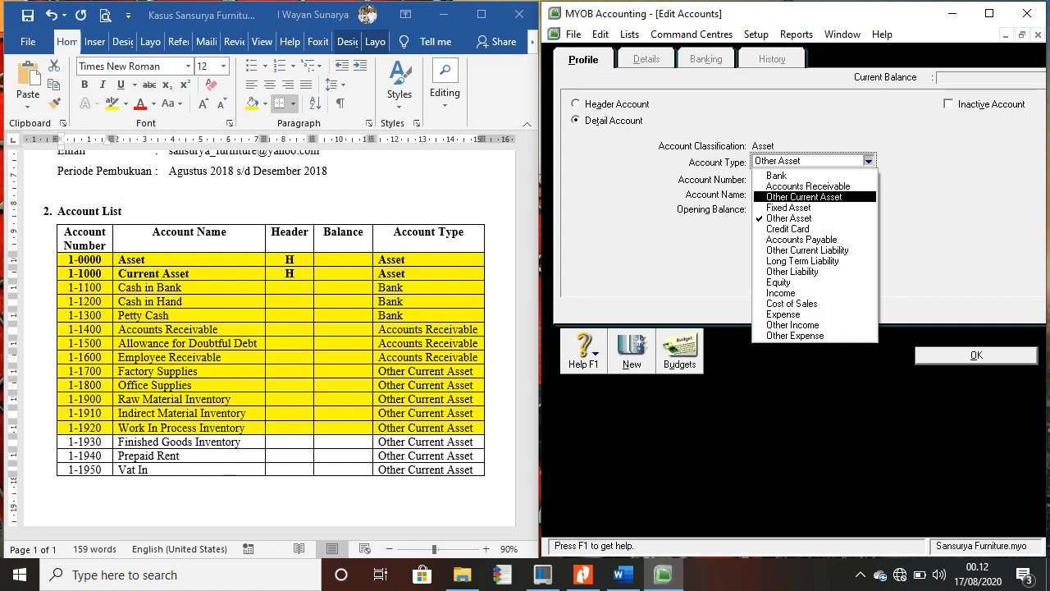
key(Return)
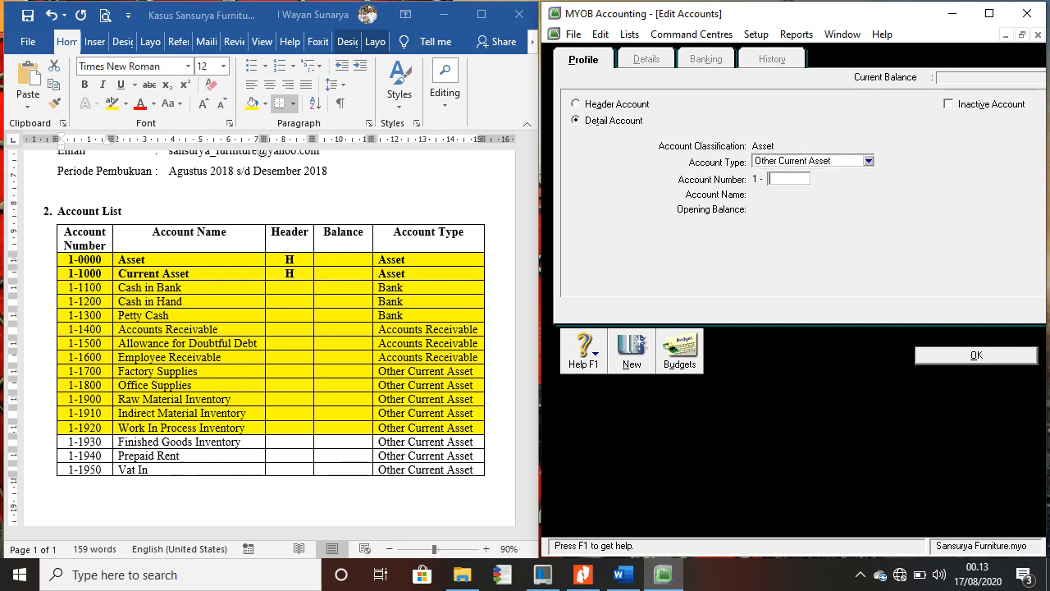
- Number the new account 1-1930, name it Finished Goods Inventory and save it to the accounts list
text(1930)
key(Tab)
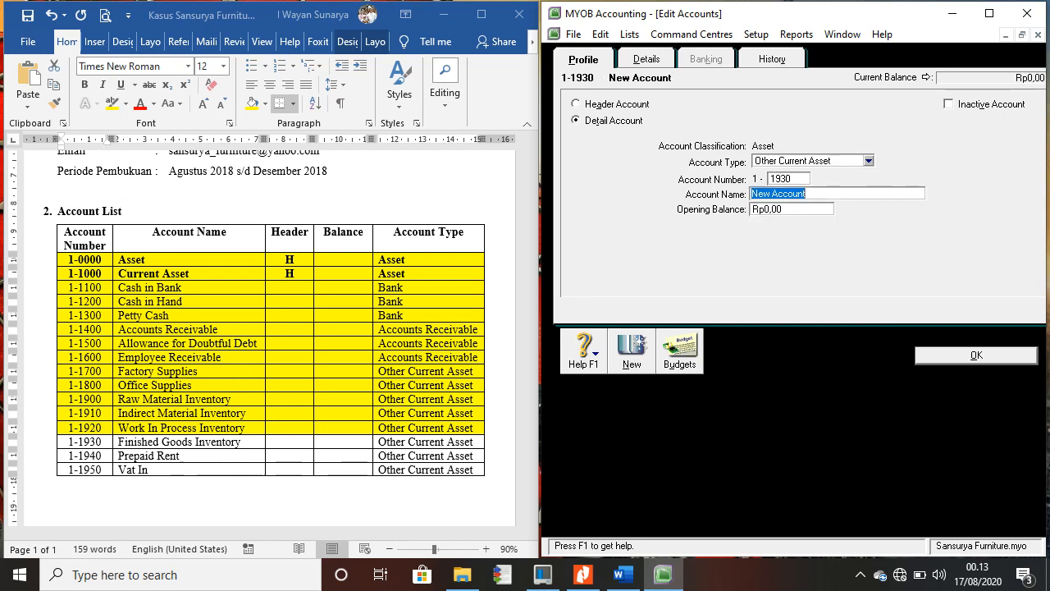
text(Fi)
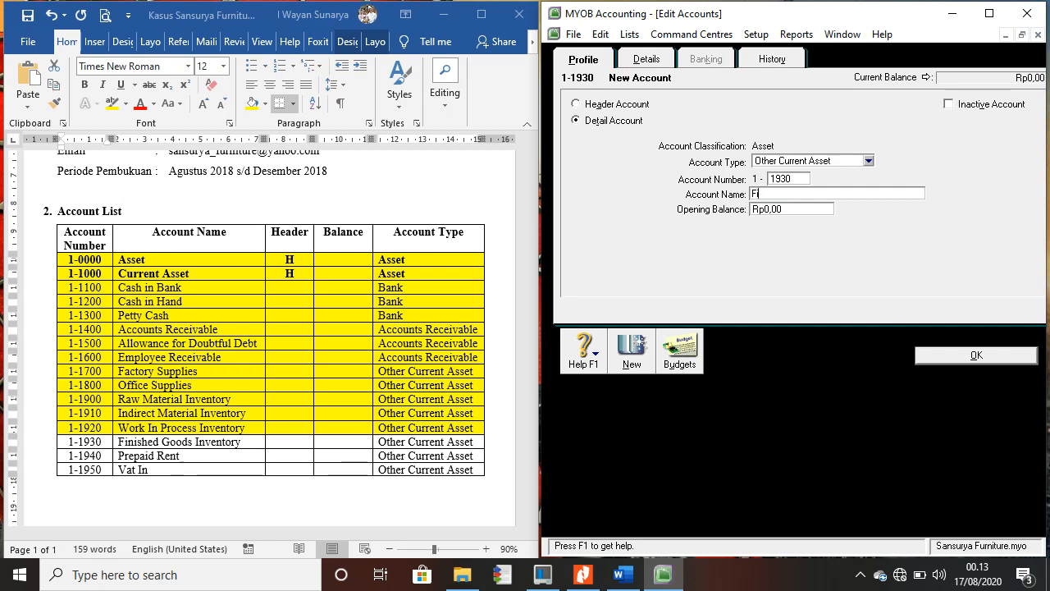
text(nished Goods Inventory)
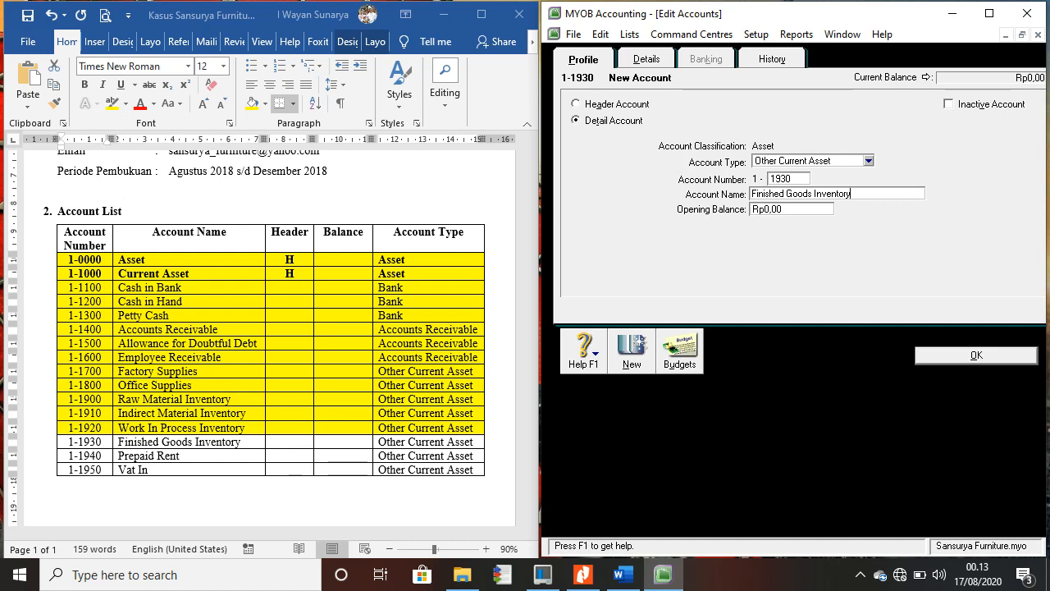
key(Return)
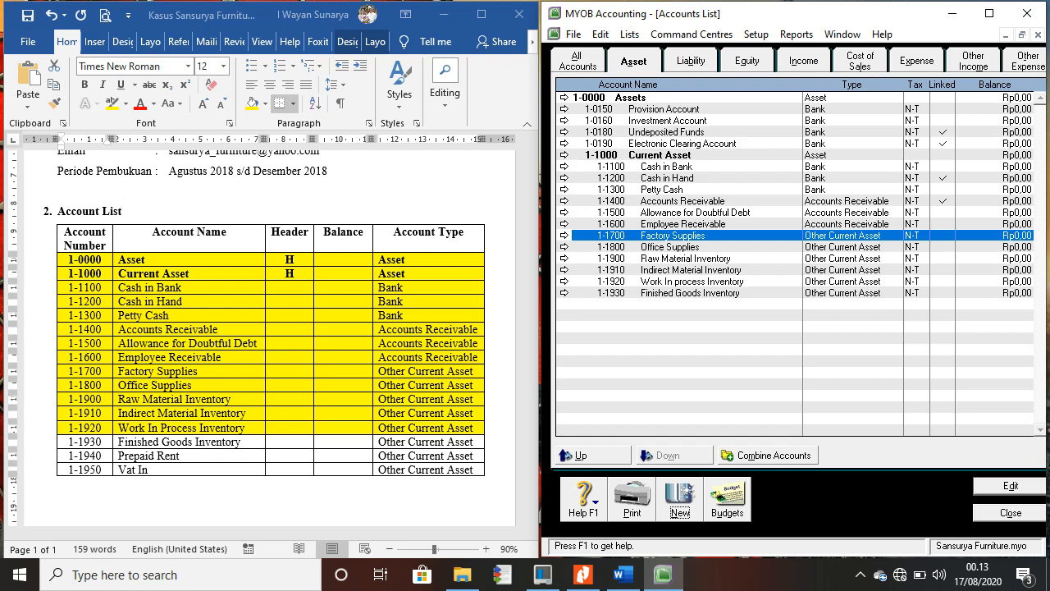
- Shade the Finished Goods Inventory row of the Word account table yellow
click(68, 441)
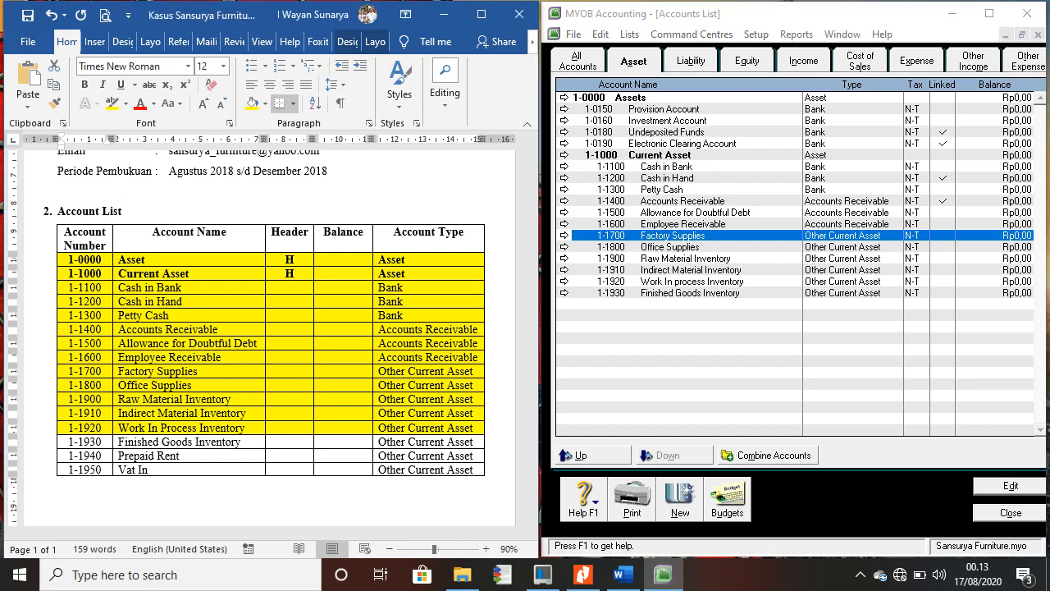
click(69, 442)
drag(69, 441, 484, 442)
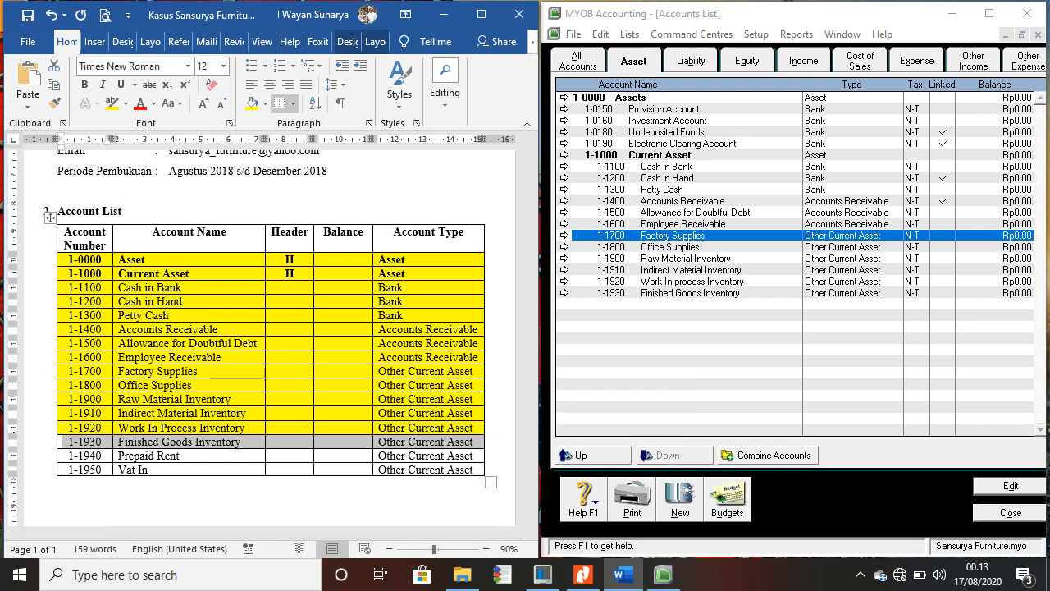
click(252, 102)
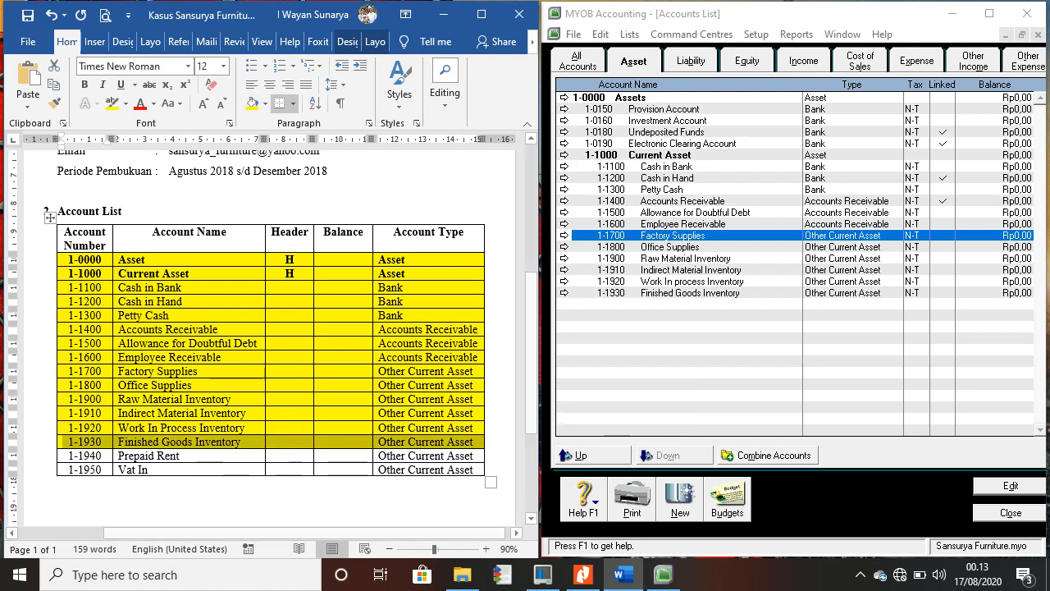
click(688, 491)
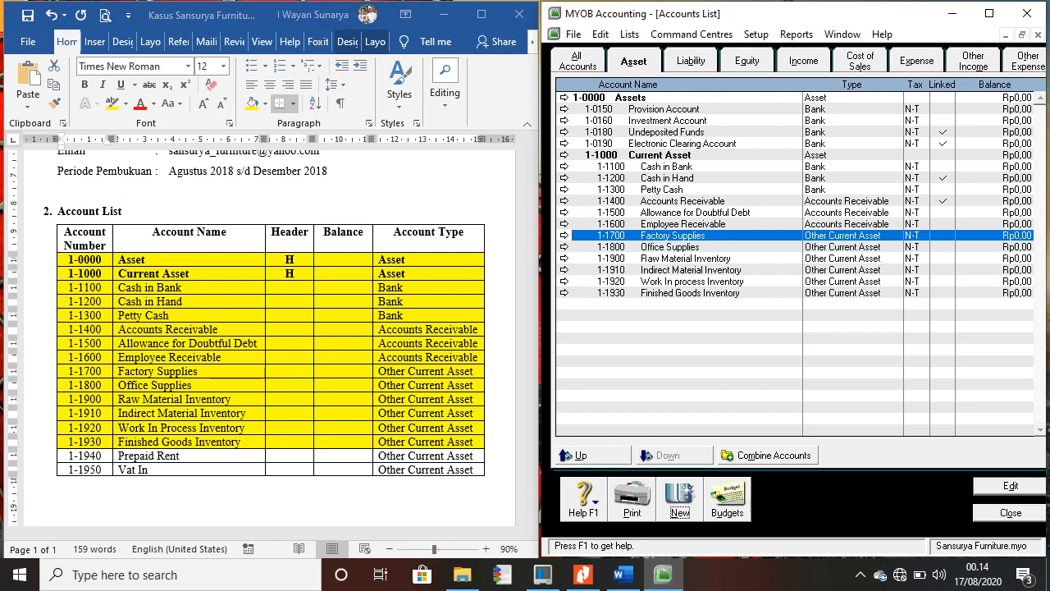
click(54, 442)
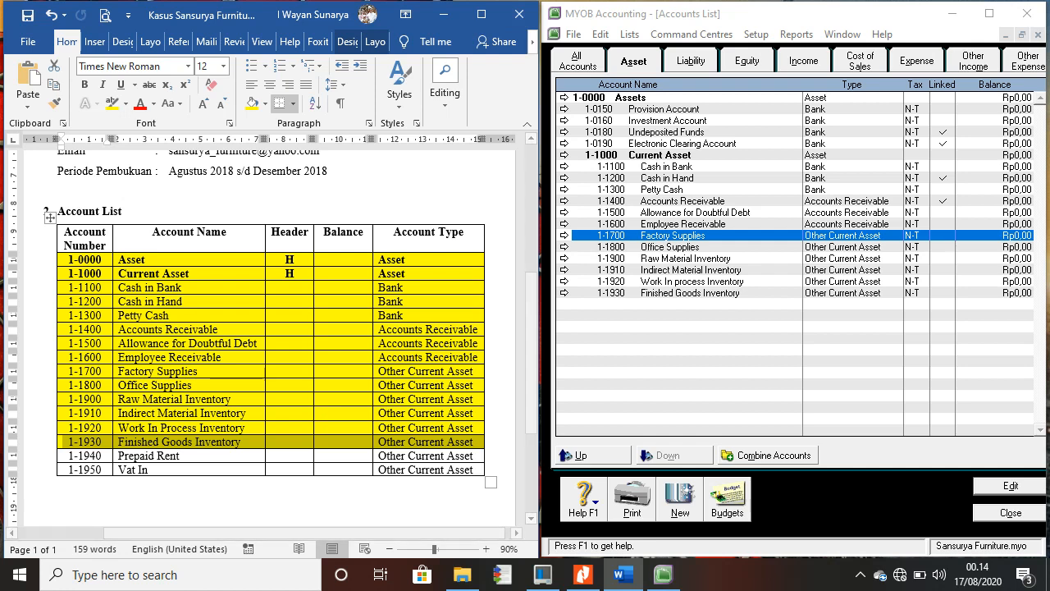
- Create a detail asset account of type Other Current Asset in MYOB, numbered 1-1940 and named Prepaid Rent
click(689, 293)
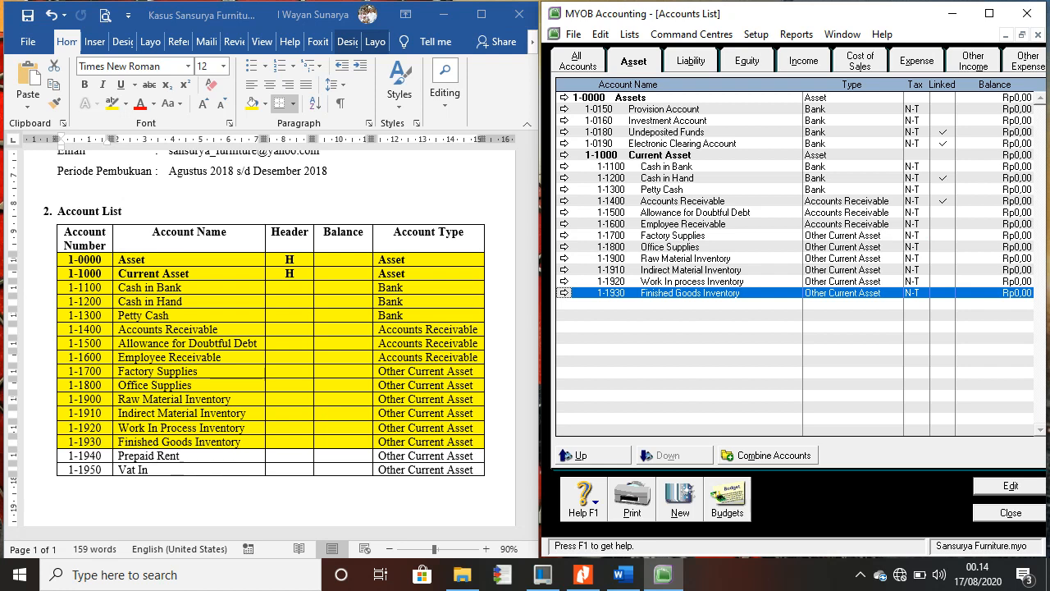
click(680, 499)
click(868, 161)
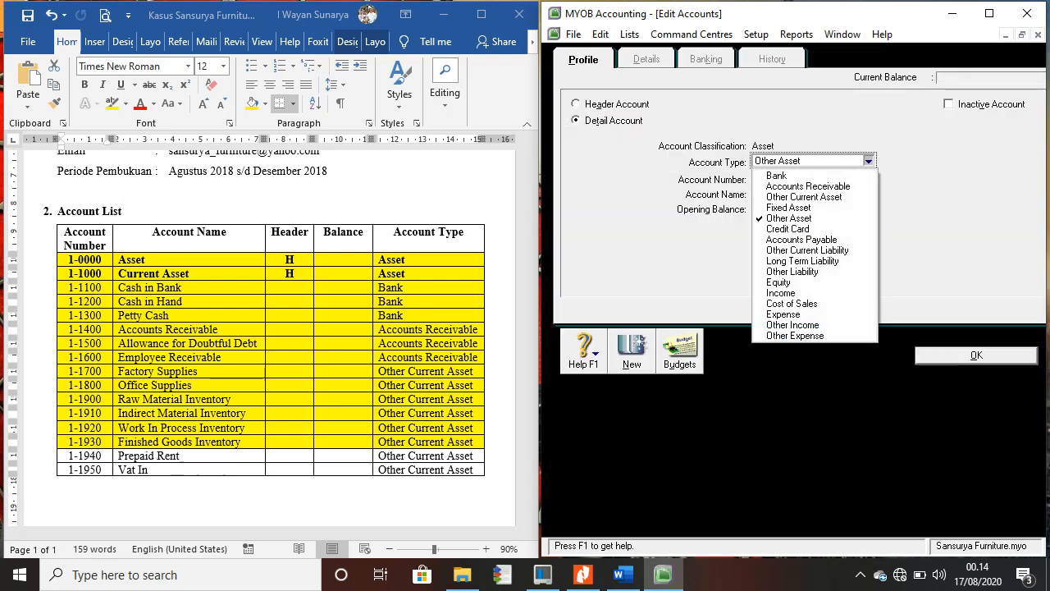
click(813, 197)
click(788, 179)
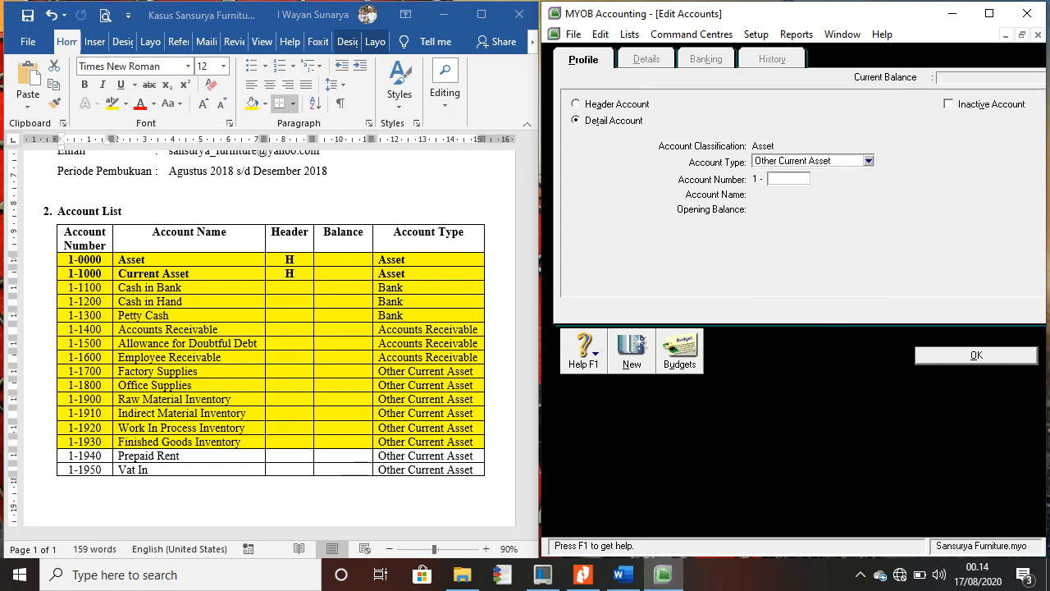
text(1940)
key(Tab)
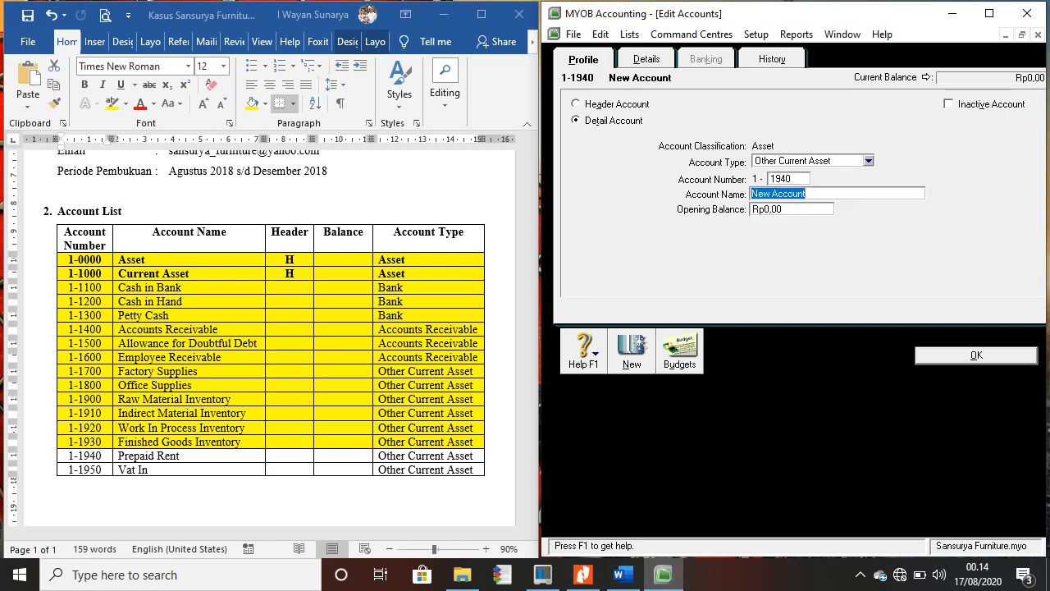
text(Prepaid)
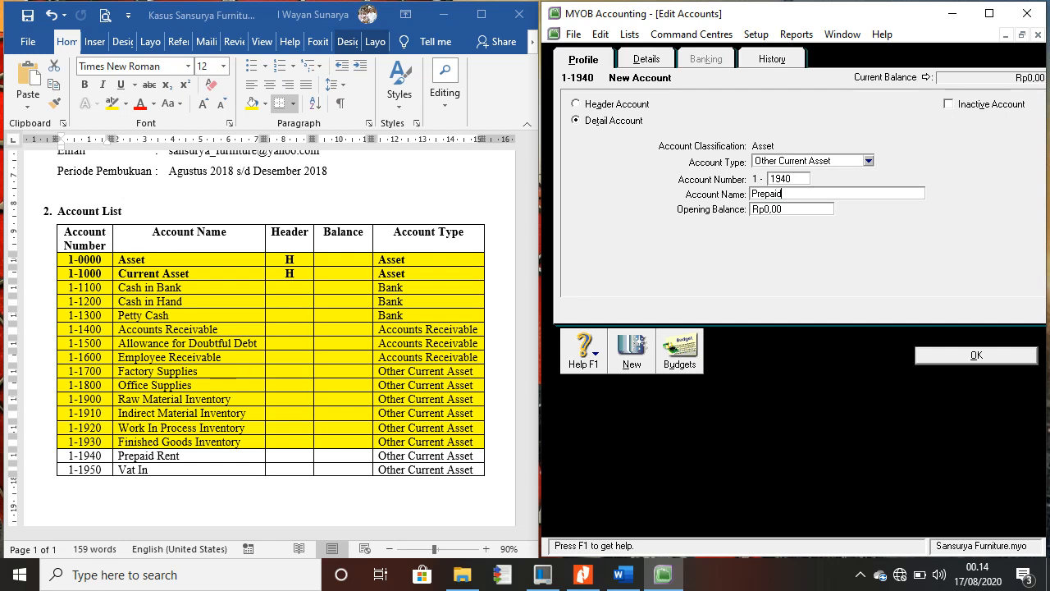
text( Rent)
key(Return)
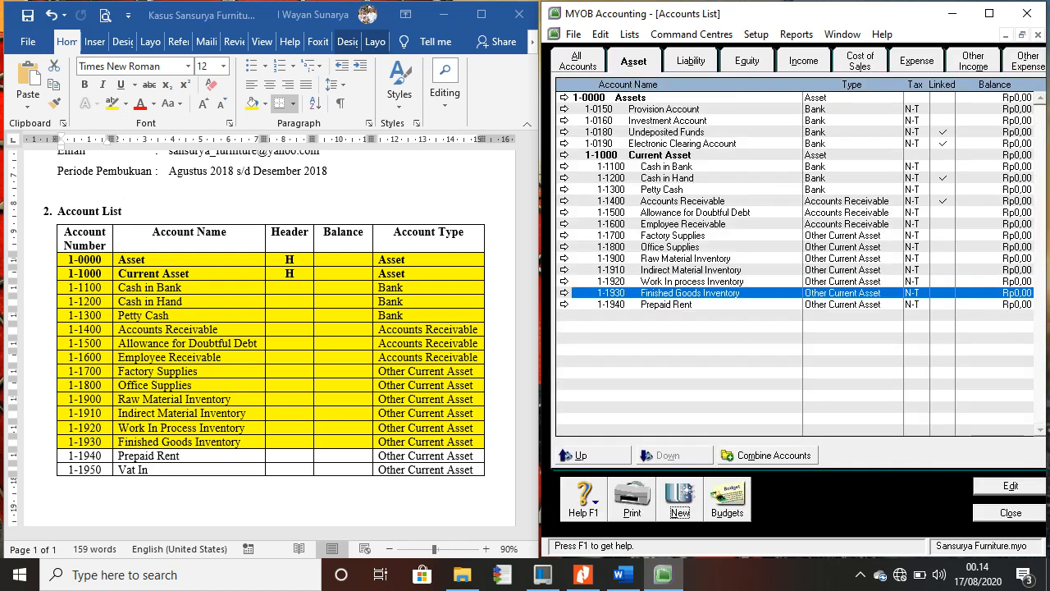
- Shade the Prepaid Rent row of the Word account table yellow
key(alt+Tab)
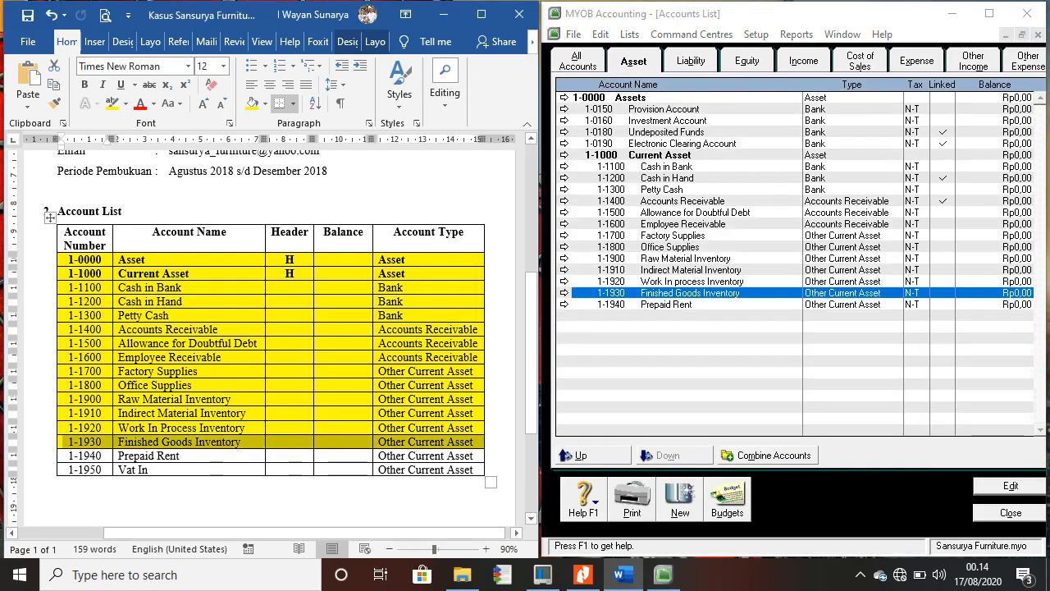
drag(91, 456, 480, 456)
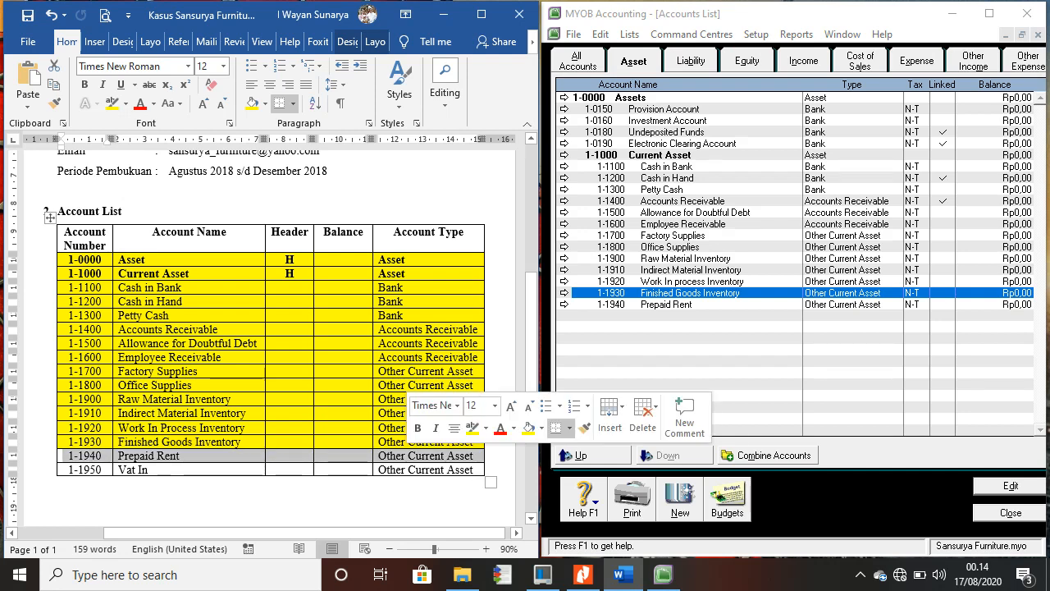
click(252, 103)
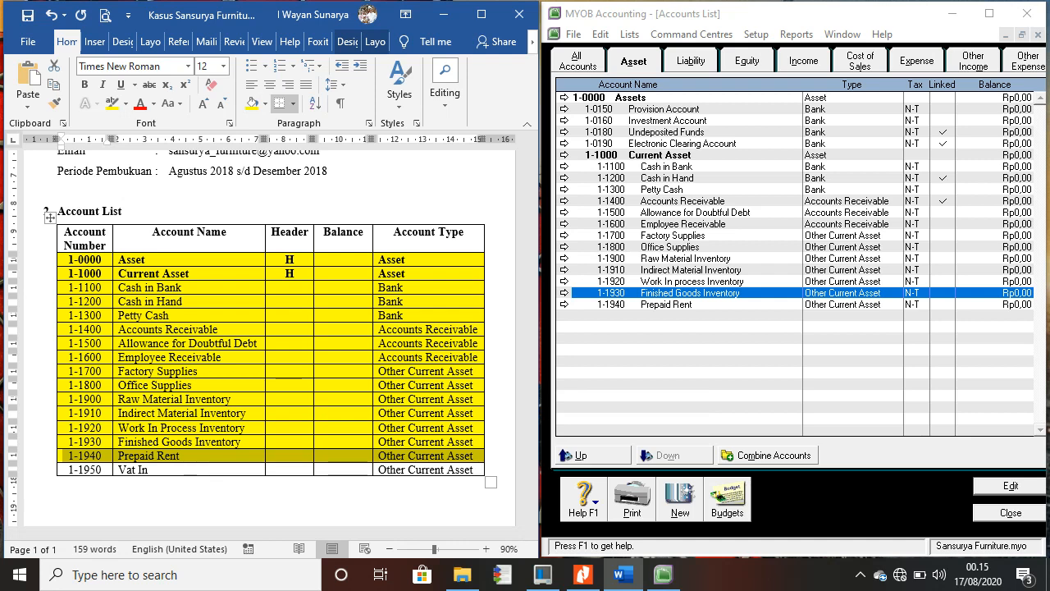
- Create a detail asset account of type Other Current Asset in MYOB, numbered 1-1950 and named VAT In
key(alt+Tab)
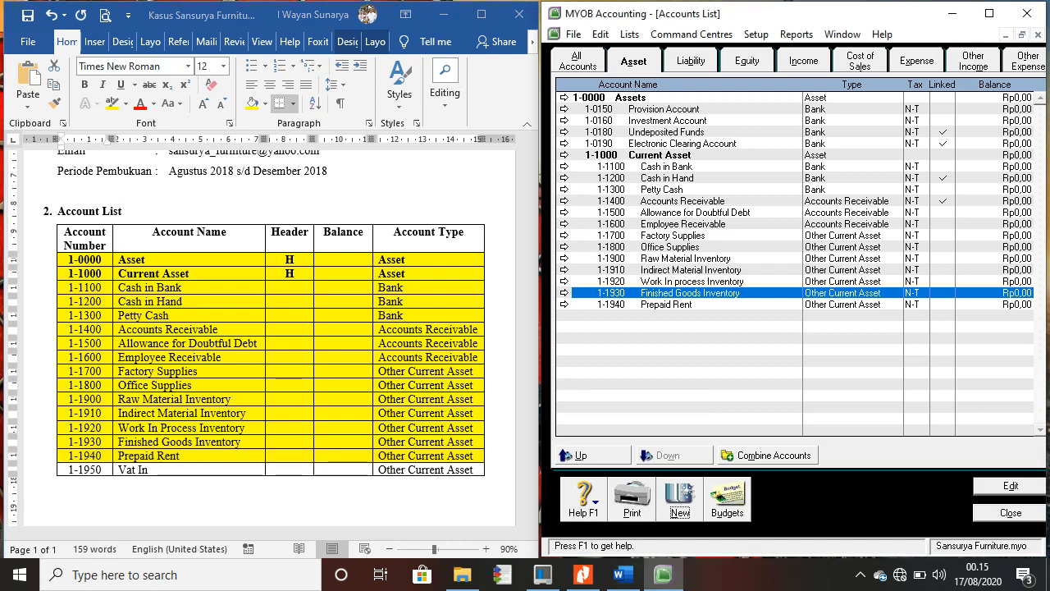
key(Return)
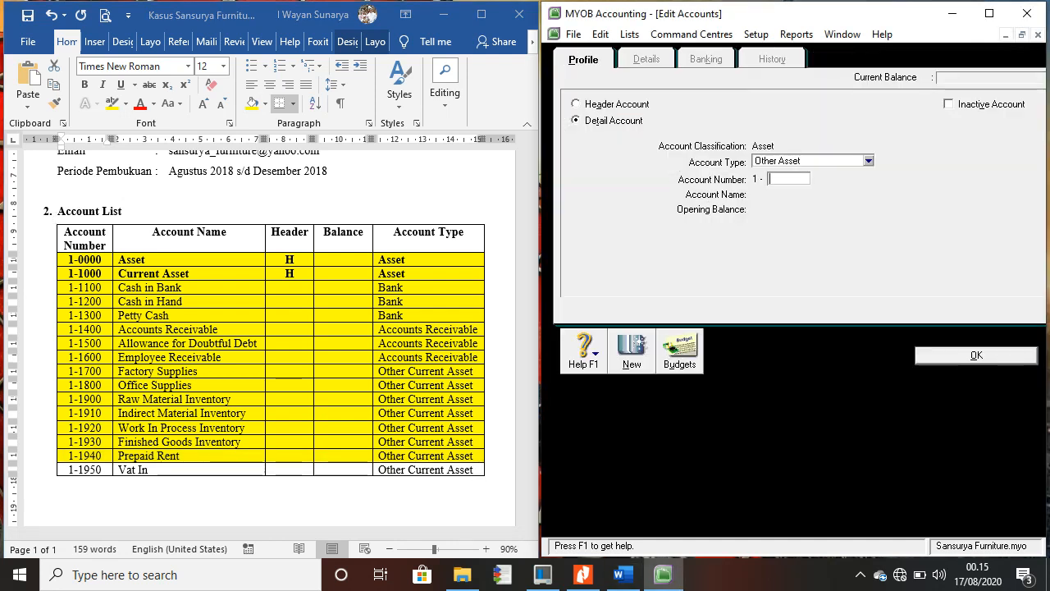
click(868, 161)
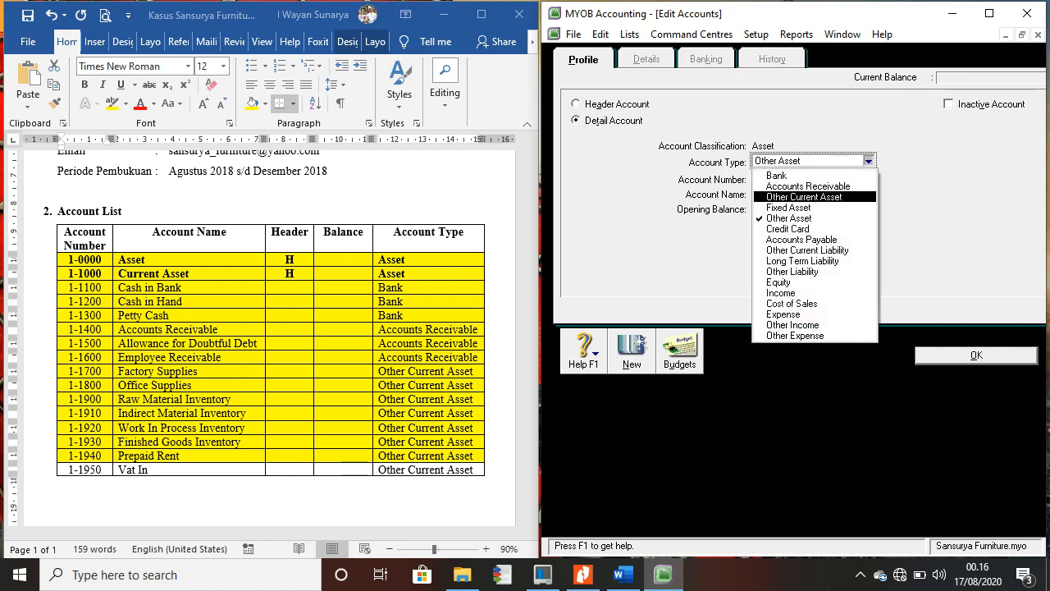
key(Return)
key(Tab)
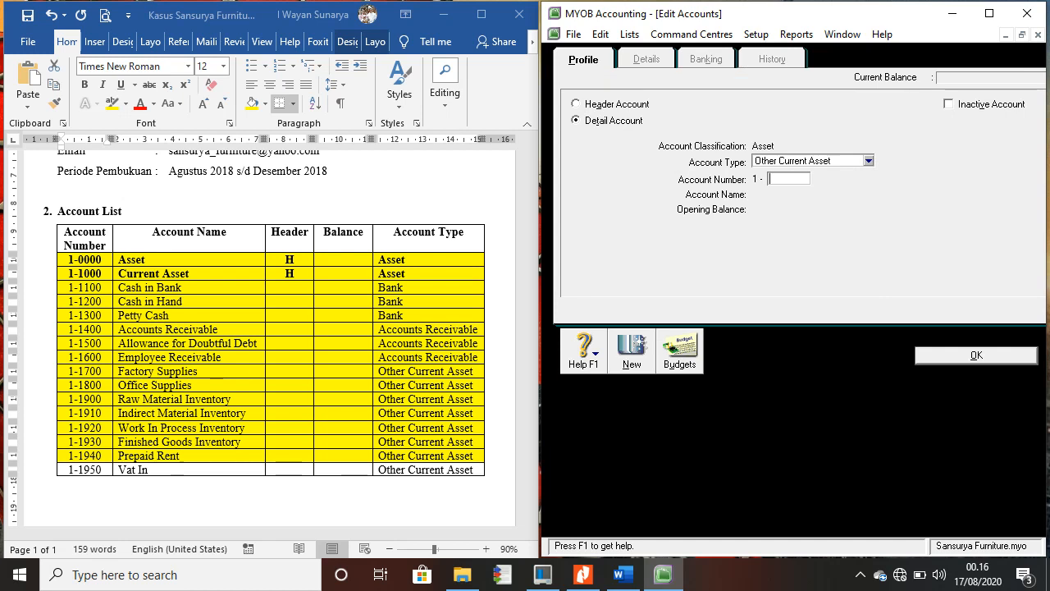
text(1950)
key(Tab)
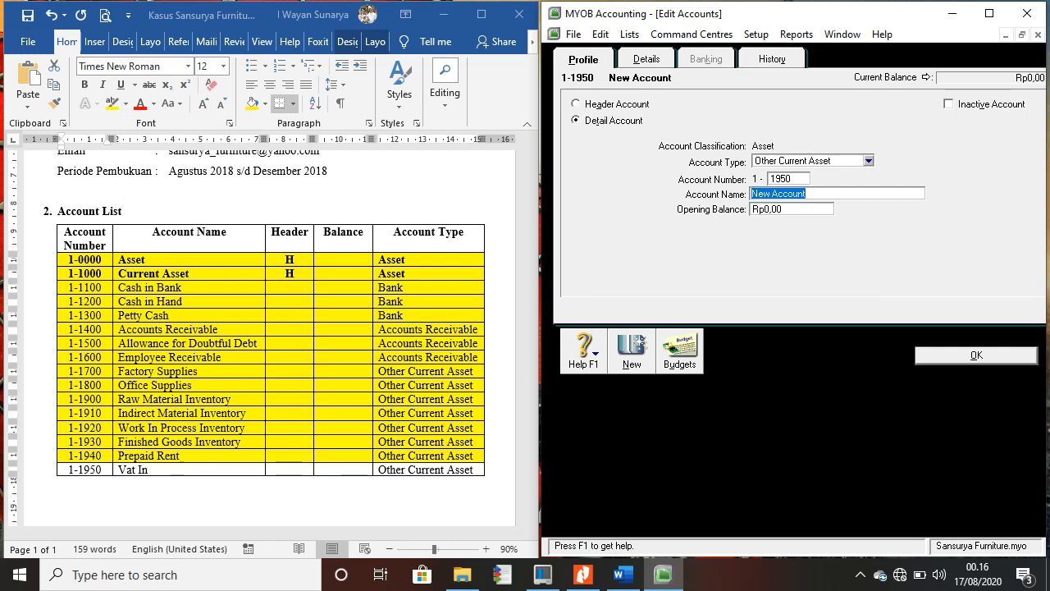
text(VAT In)
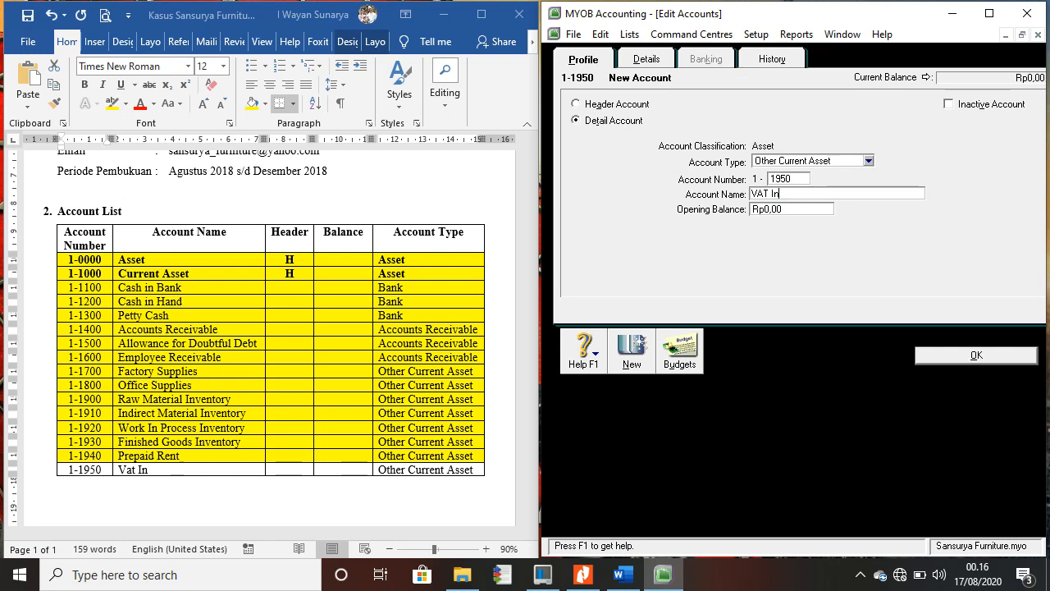
key(Return)
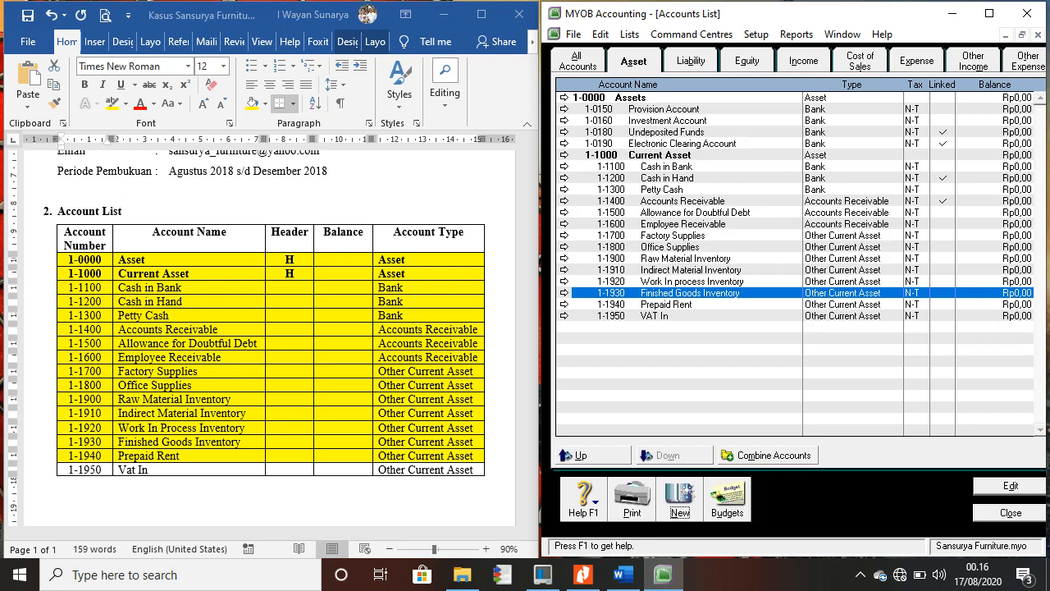
- Shade the Vat In row of the Word account table yellow and select the VAT In account in MYOB's accounts list
click(51, 455)
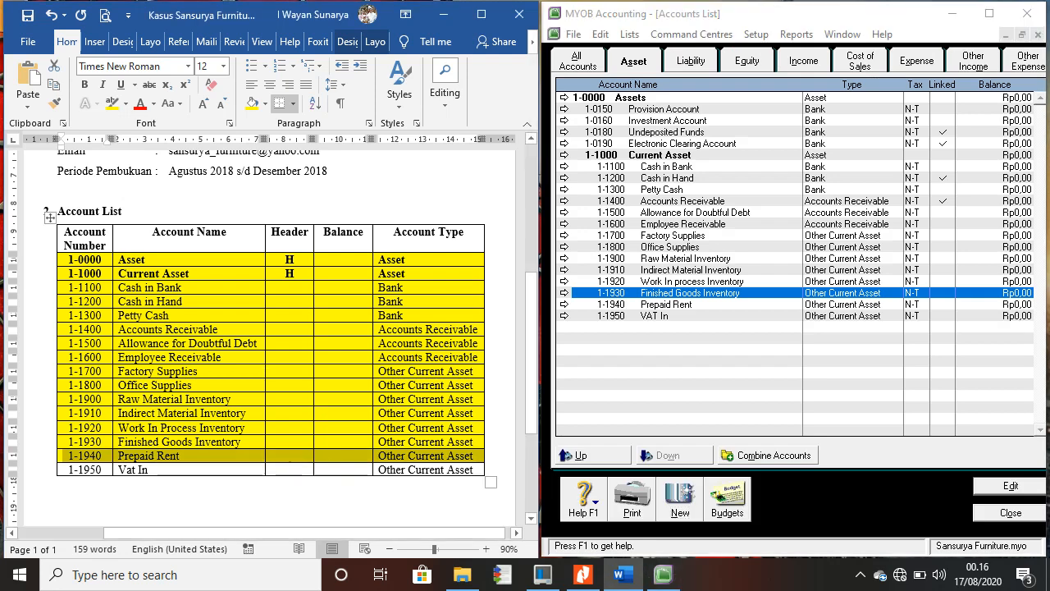
drag(72, 470, 435, 469)
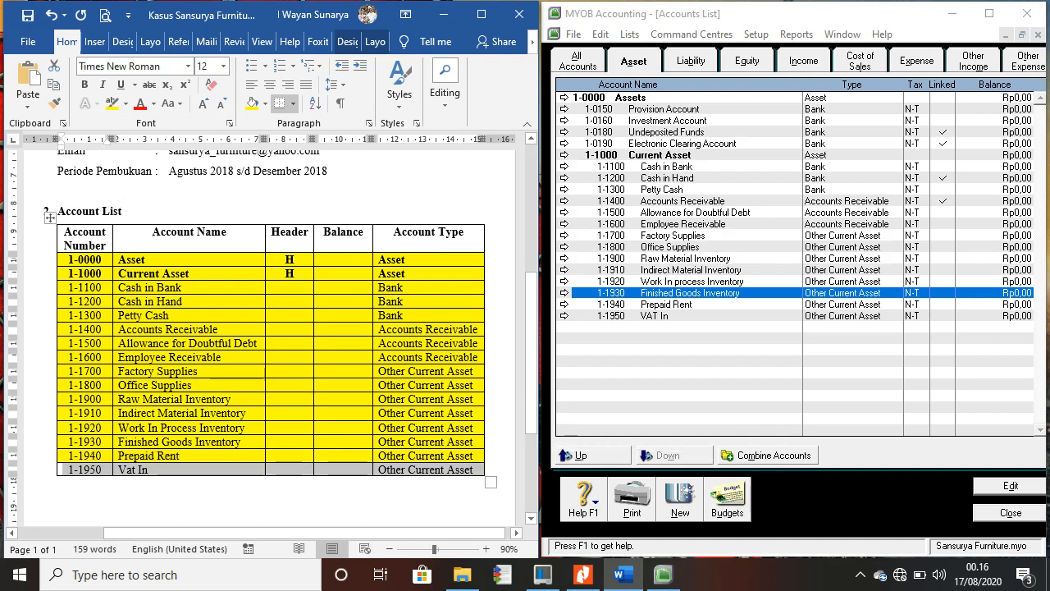
click(253, 103)
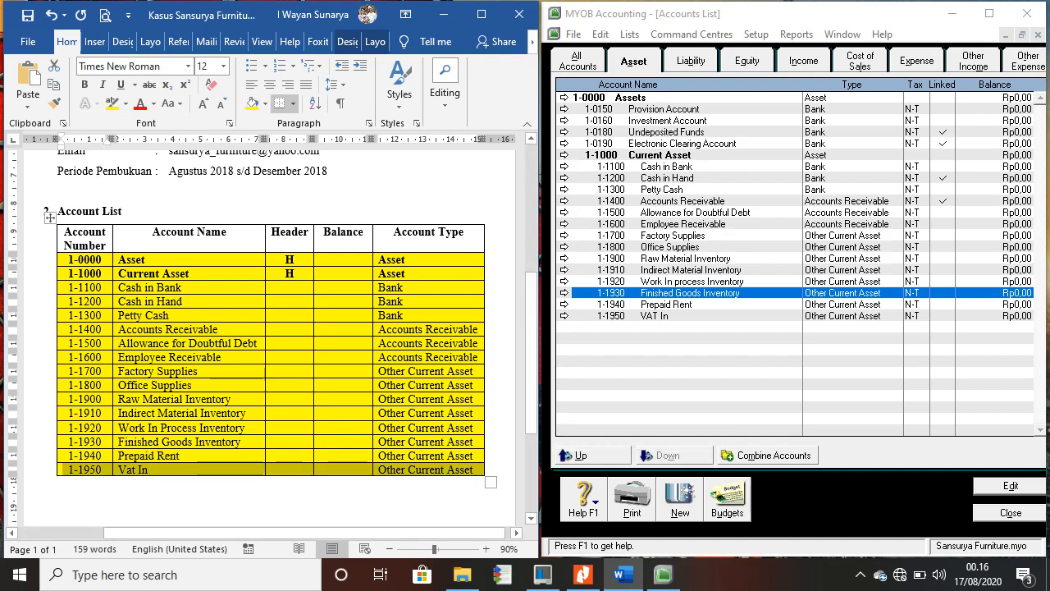
click(58, 484)
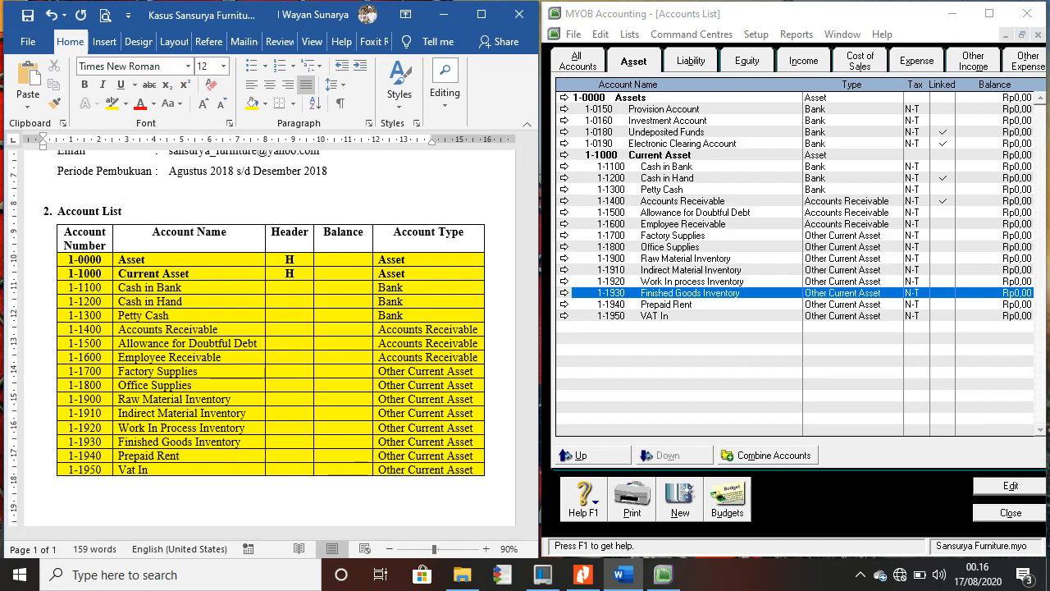
click(673, 316)
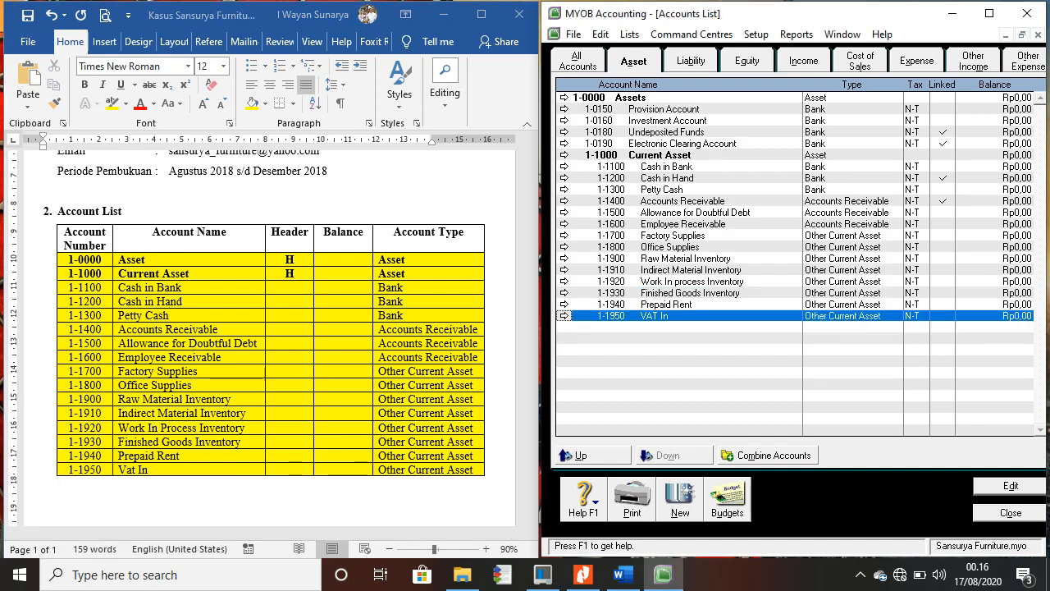